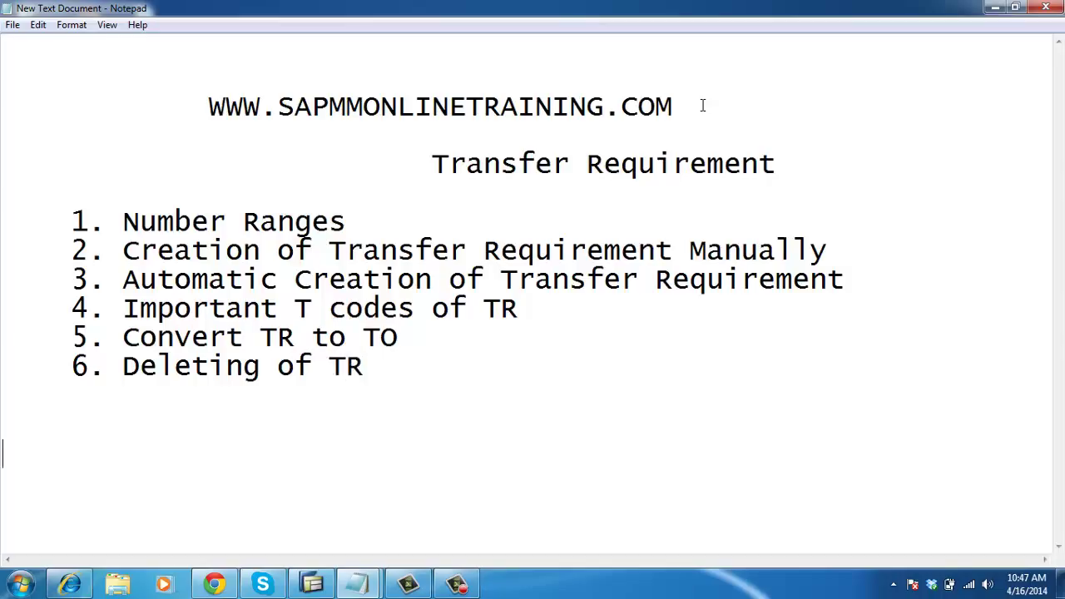
# Step: Switch to SAP and open the SAP Reference IMG through transaction spro
pyautogui.click(321, 585)
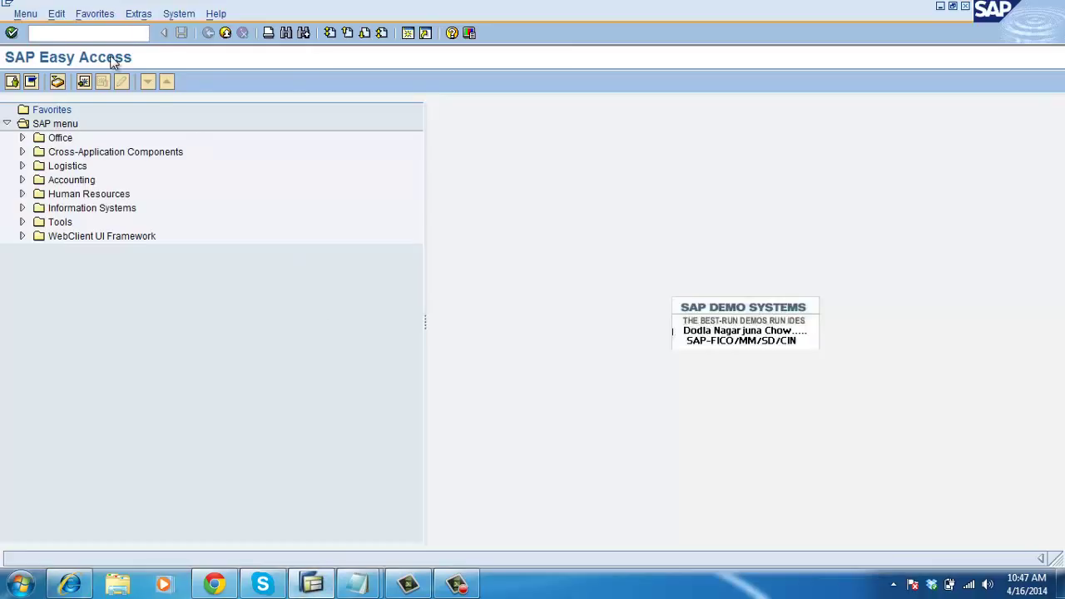
pyautogui.write('spro')
pyautogui.press('Return')
pyautogui.click(96, 81)
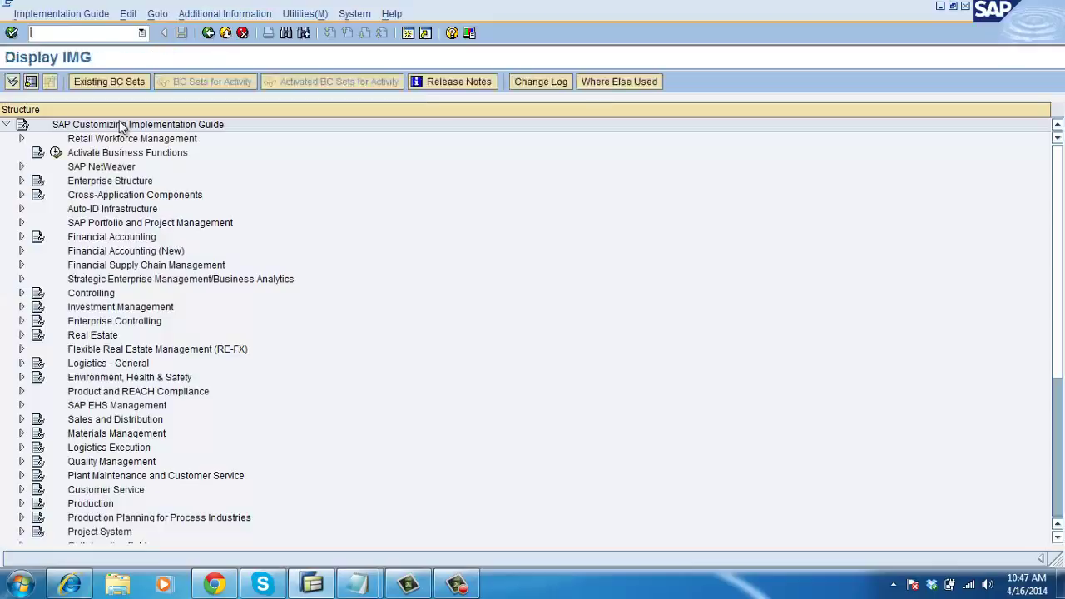
# Step: Open the Define Number Ranges activity in the Master Data node of Logistics Execution's Warehouse Management
pyautogui.click(22, 448)
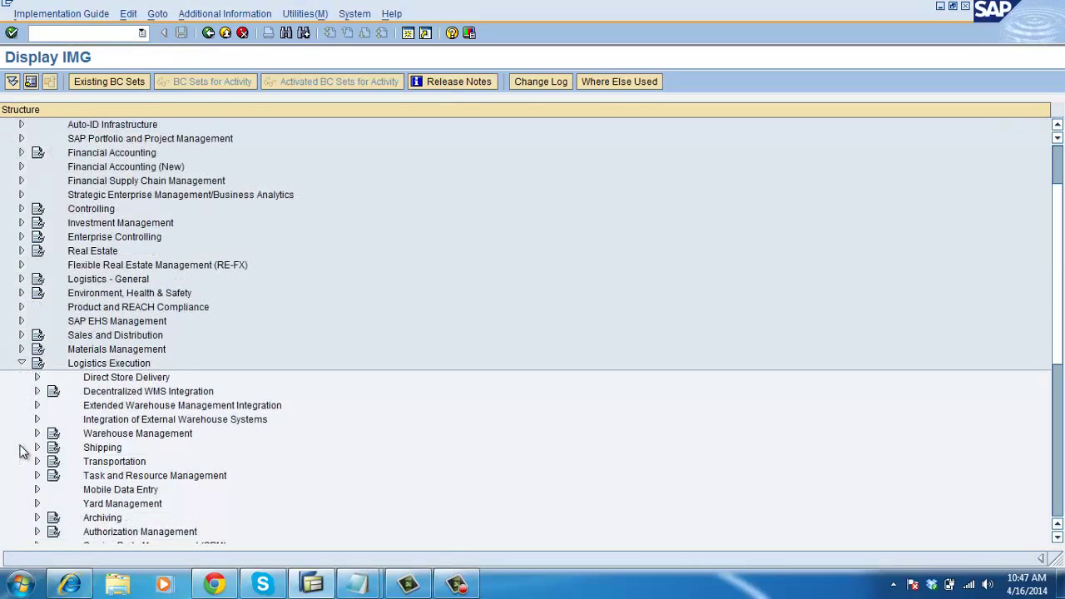
pyautogui.click(37, 435)
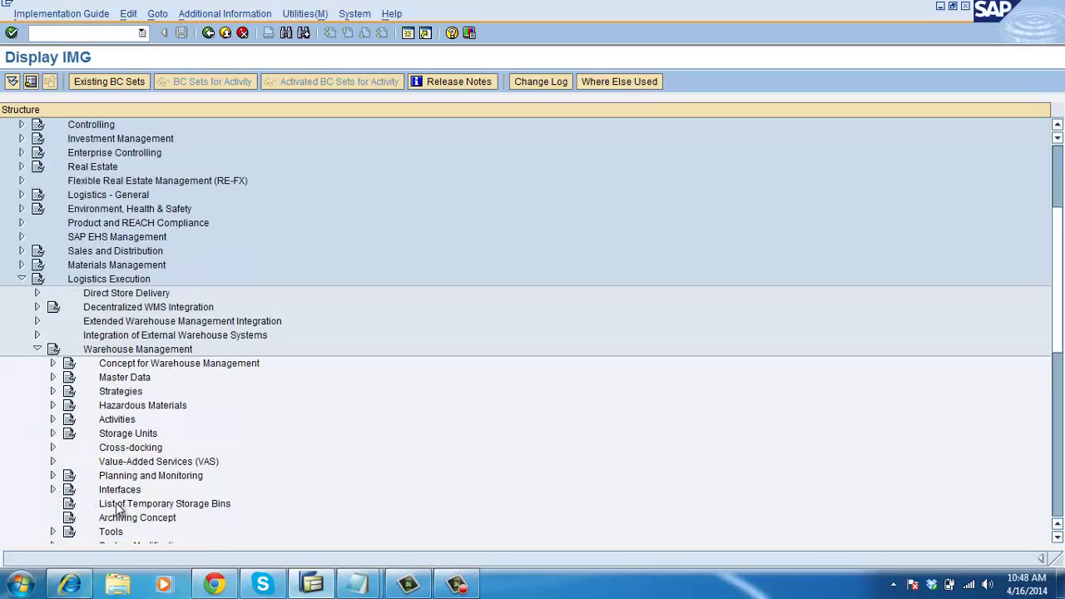
pyautogui.click(52, 377)
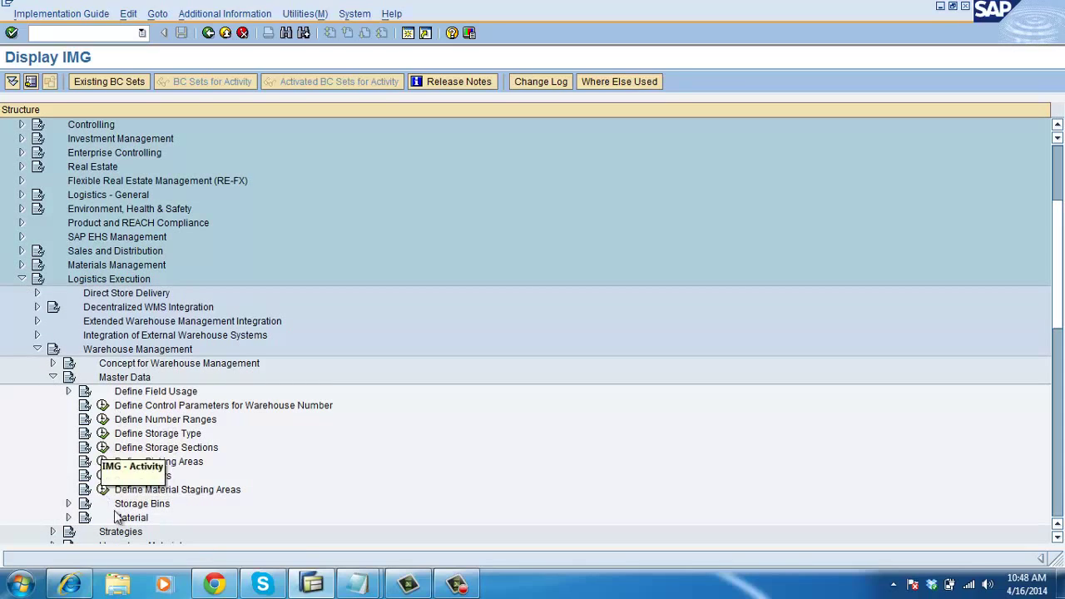
pyautogui.click(102, 420)
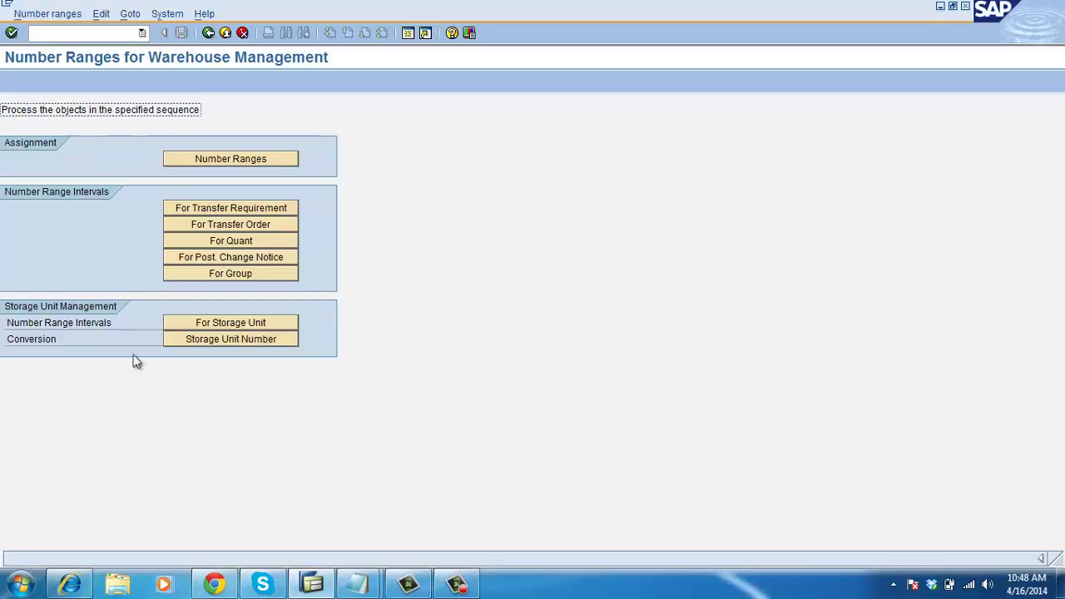
# Step: Open the transfer requirement number range intervals of warehouse 015 for maintenance
pyautogui.click(230, 210)
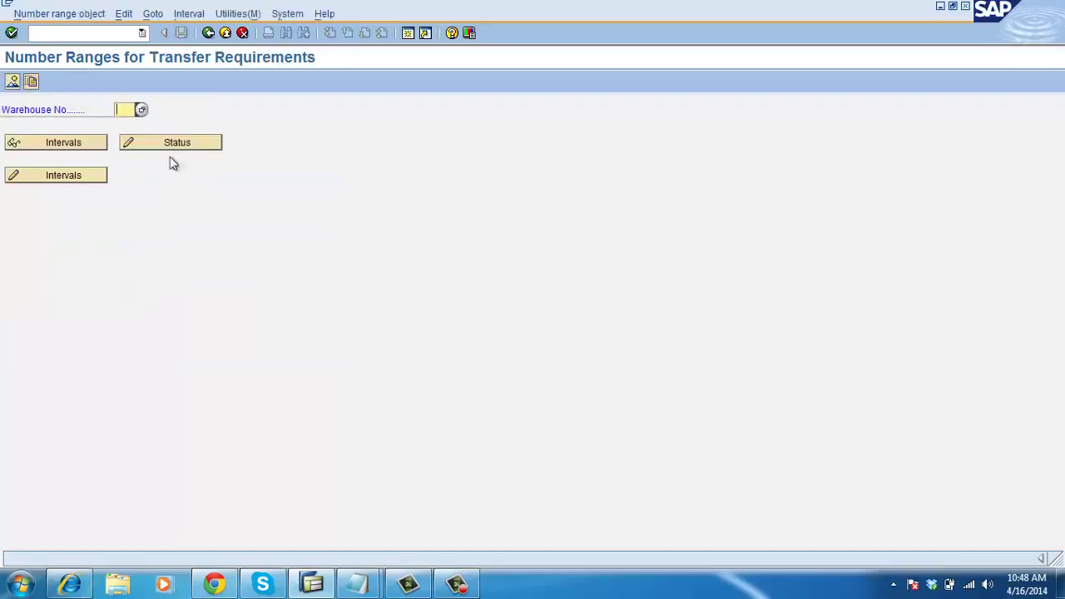
pyautogui.click(141, 110)
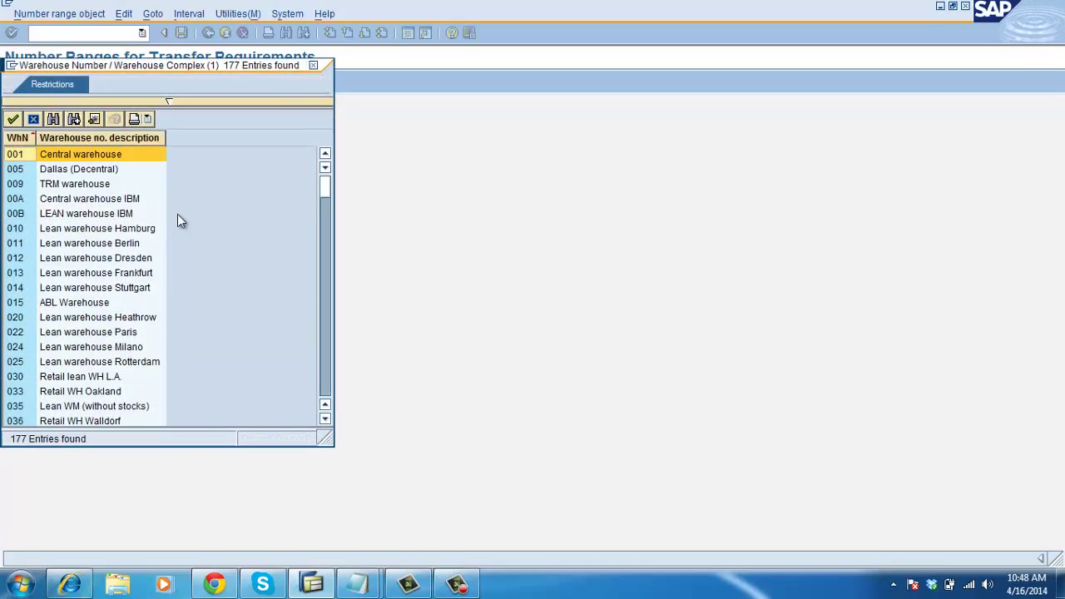
pyautogui.doubleClick(91, 302)
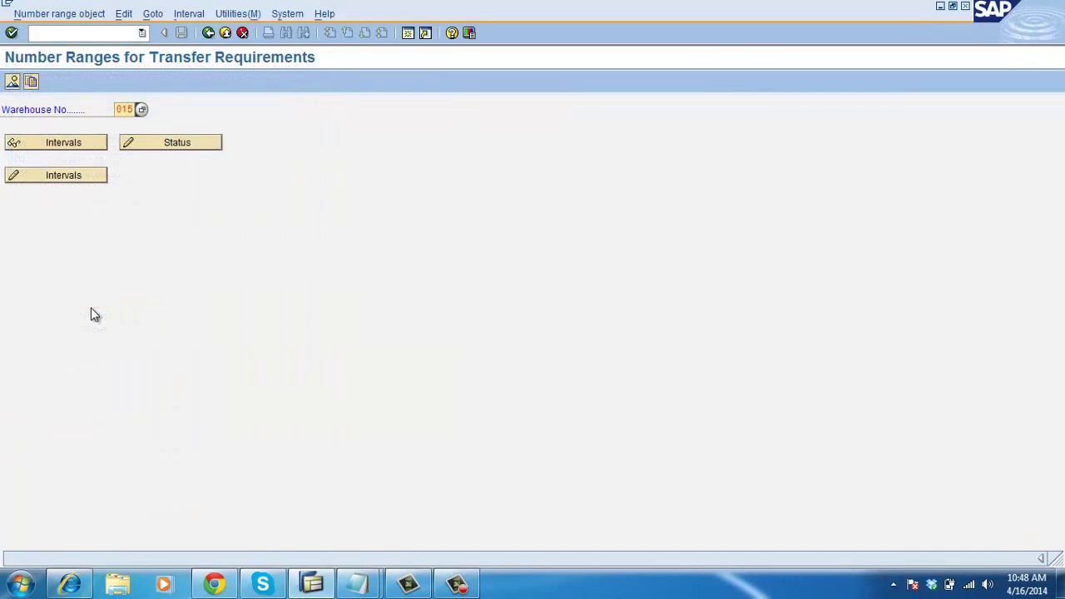
pyautogui.click(72, 176)
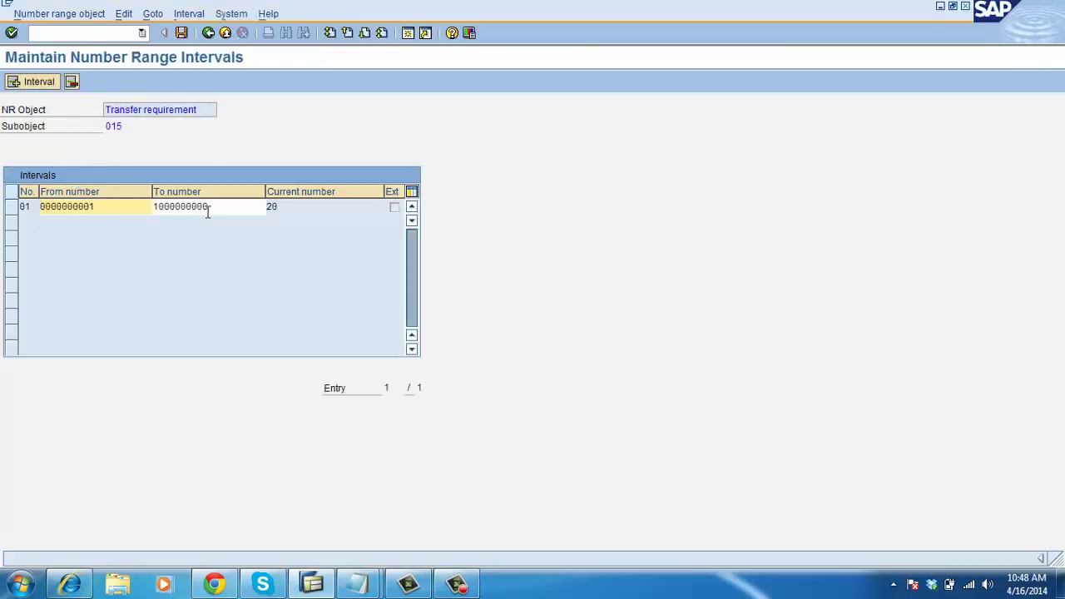
# Step: Examine the To number and Current number of warehouse AAA's transfer requirement interval in maintenance mode
pyautogui.click(208, 33)
pyautogui.press('Delete')
pyautogui.write('AAA')
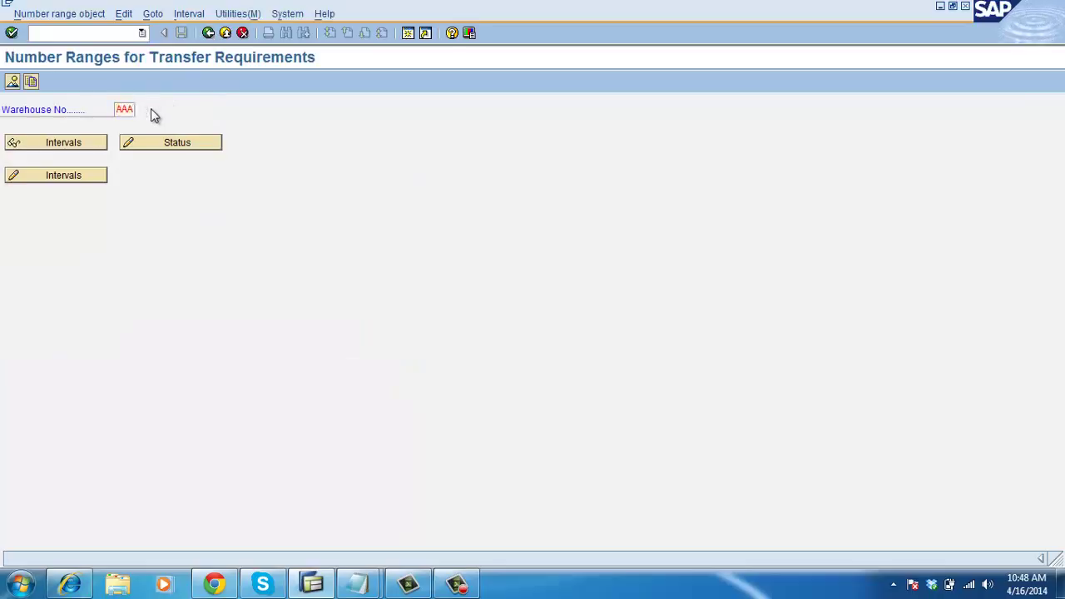
pyautogui.click(98, 178)
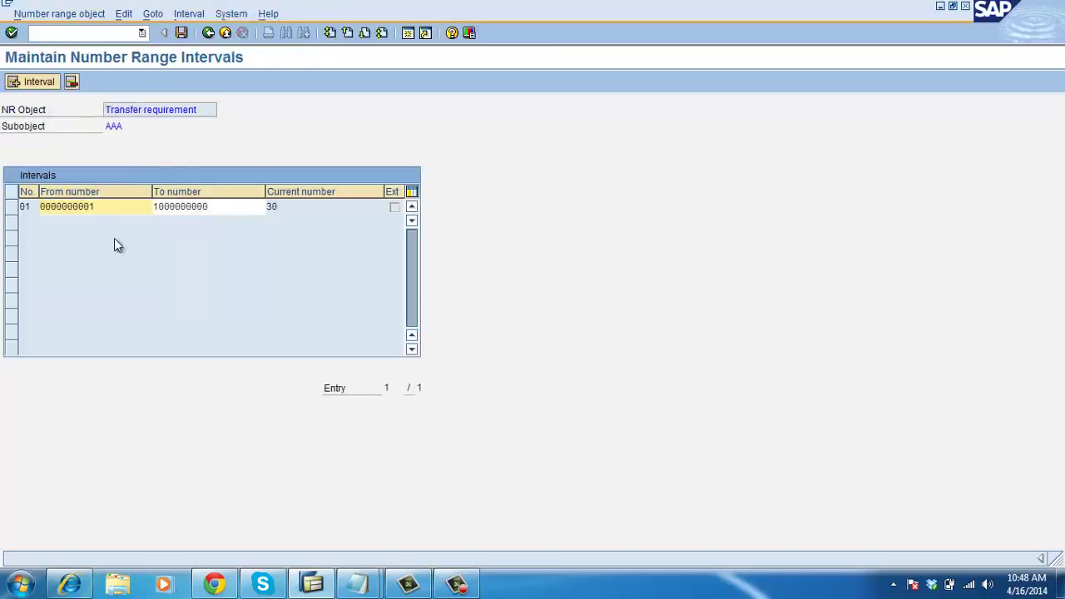
pyautogui.click(232, 211)
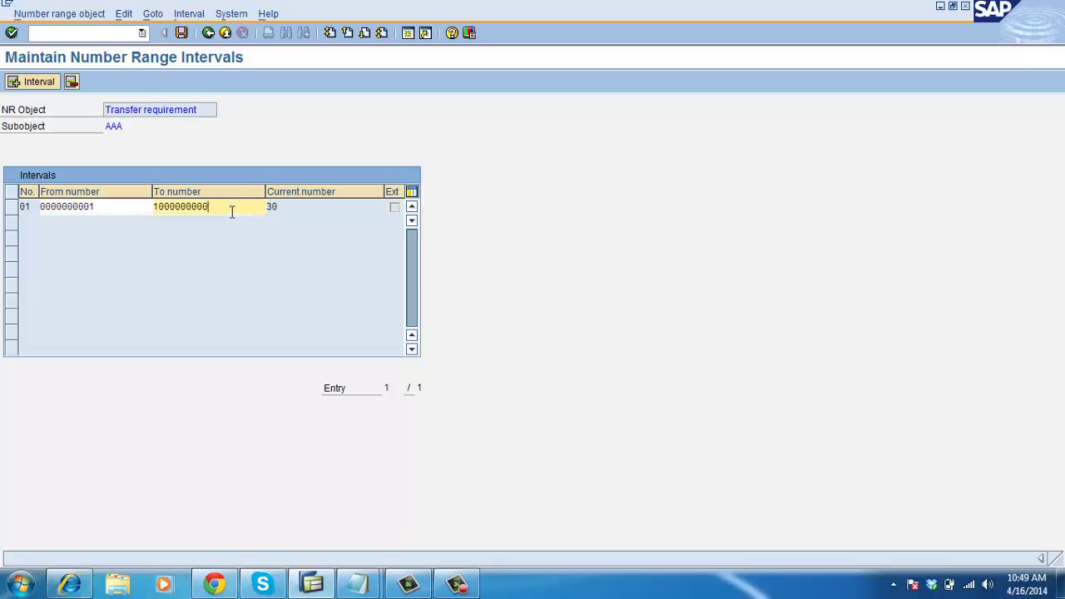
pyautogui.click(287, 207)
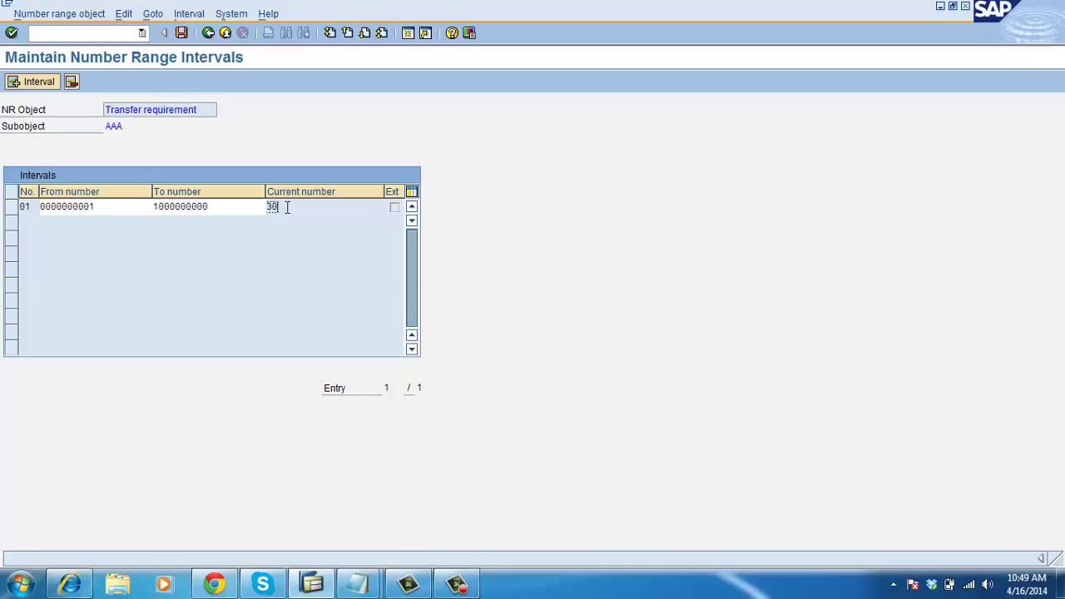
pyautogui.click(204, 34)
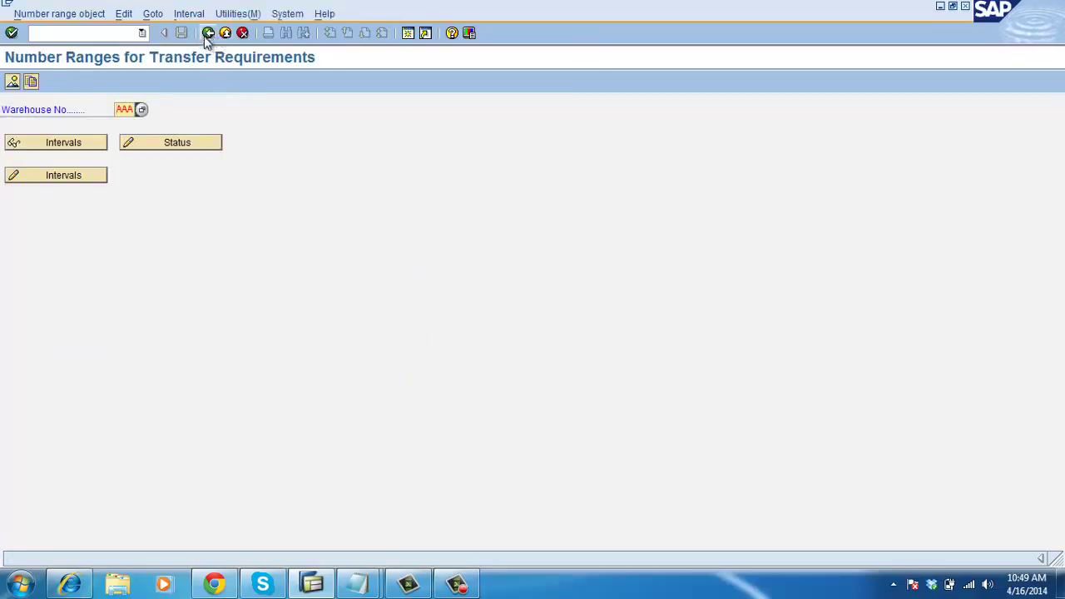
# Step: Check the transfer requirement number range assigned to warehouse AAA in the warehouse number range assignments
pyautogui.click(207, 33)
pyautogui.click(221, 160)
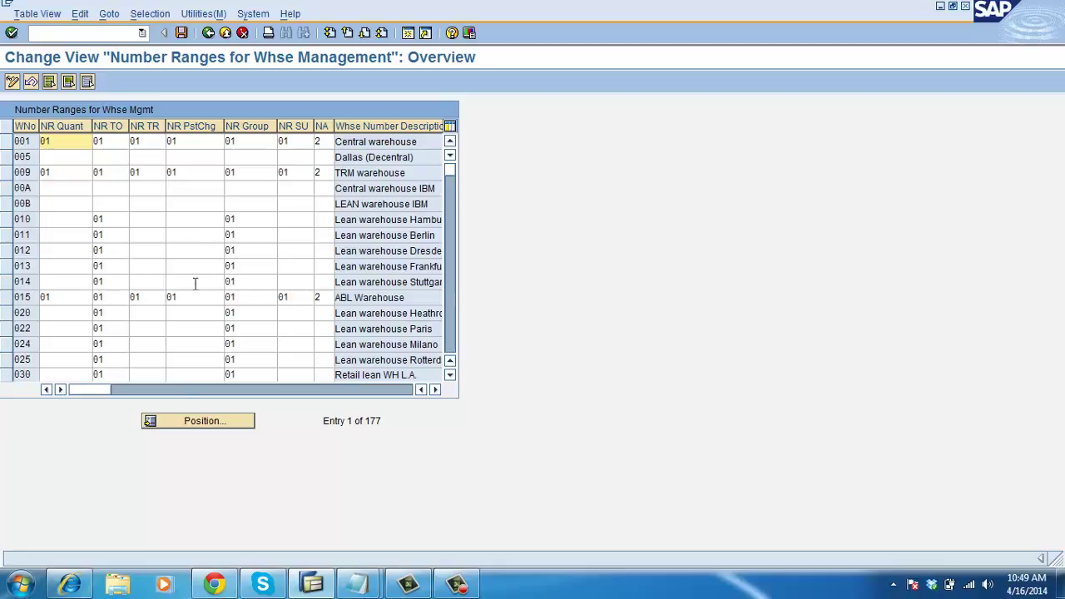
pyautogui.click(199, 422)
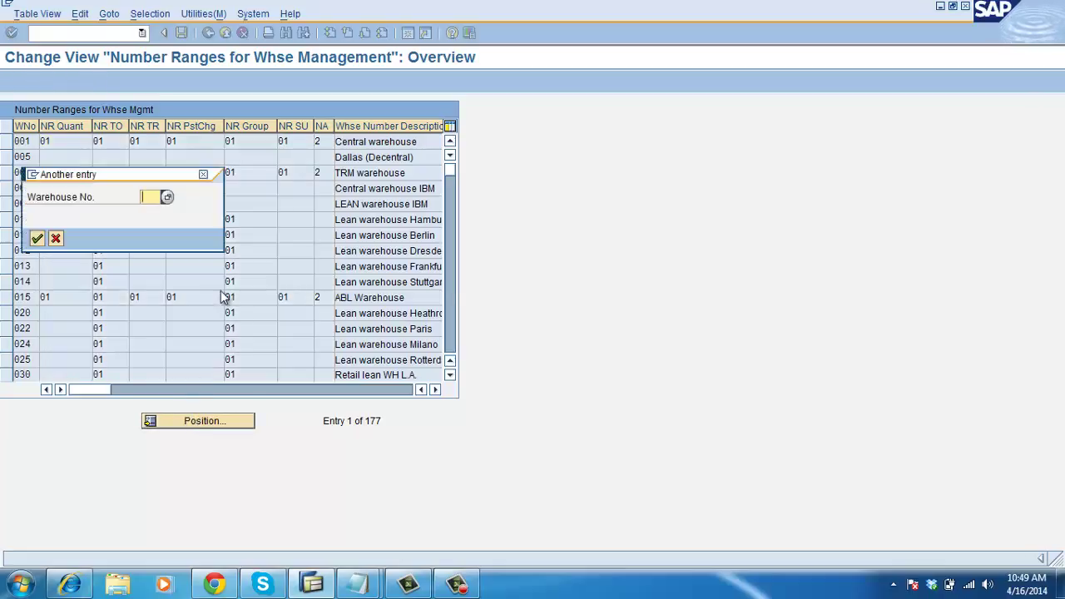
pyautogui.write('AAA')
pyautogui.press('Return')
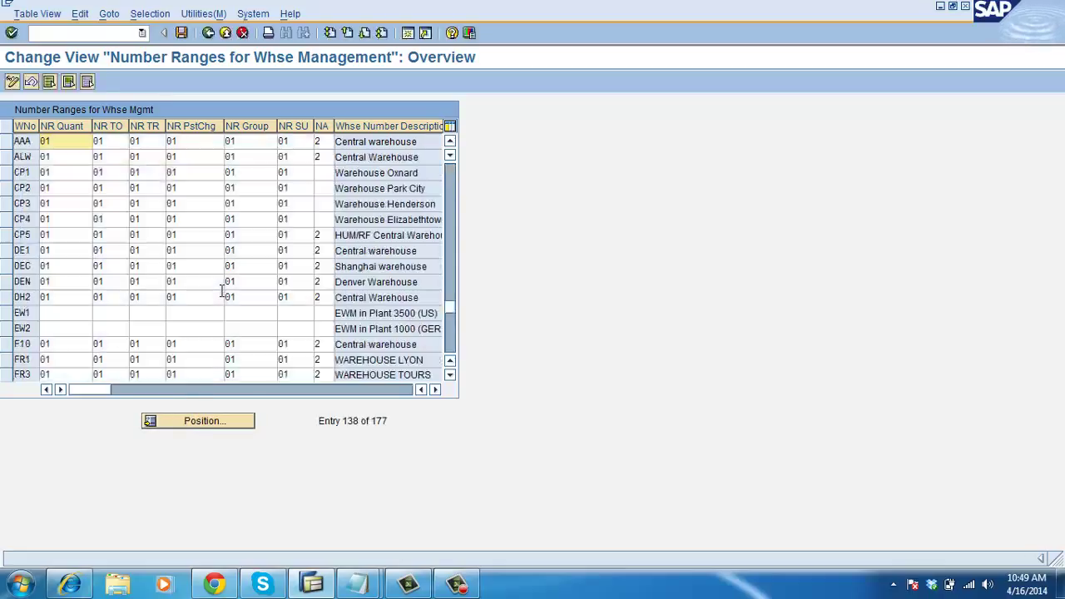
pyautogui.click(148, 141)
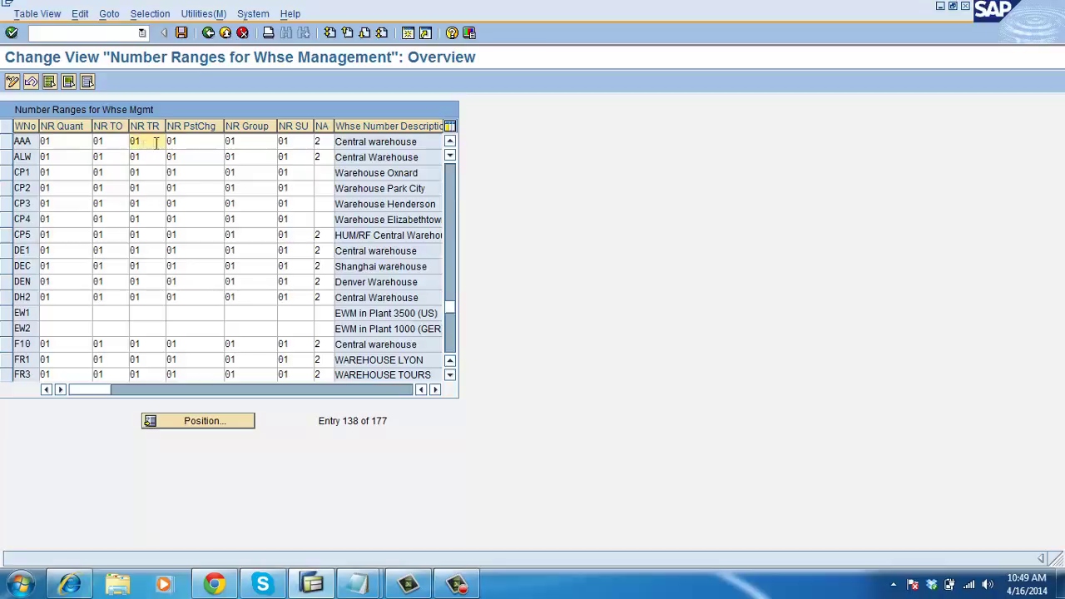
pyautogui.click(205, 38)
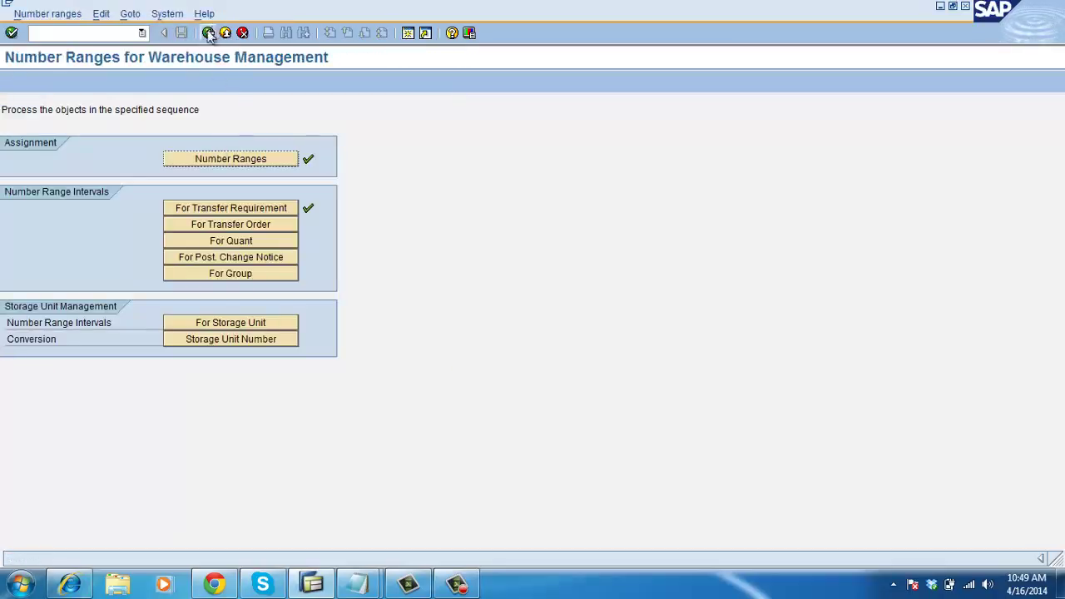
# Step: Display the transfer requirement number range intervals of warehouse AAA in read-only mode and return to its selection screen
pyautogui.click(224, 211)
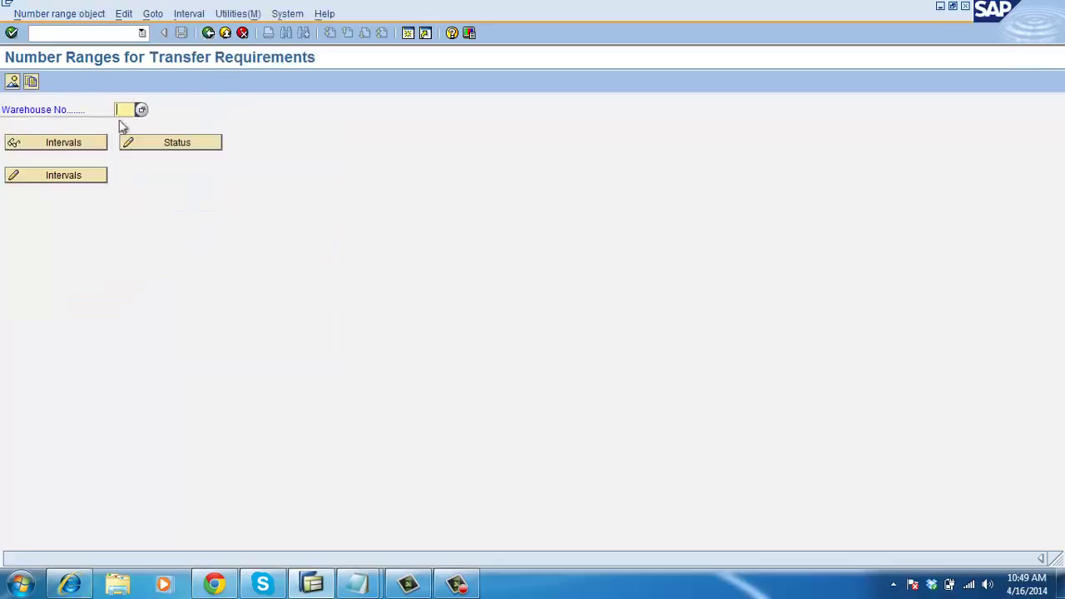
pyautogui.write('AAA')
pyautogui.click(102, 145)
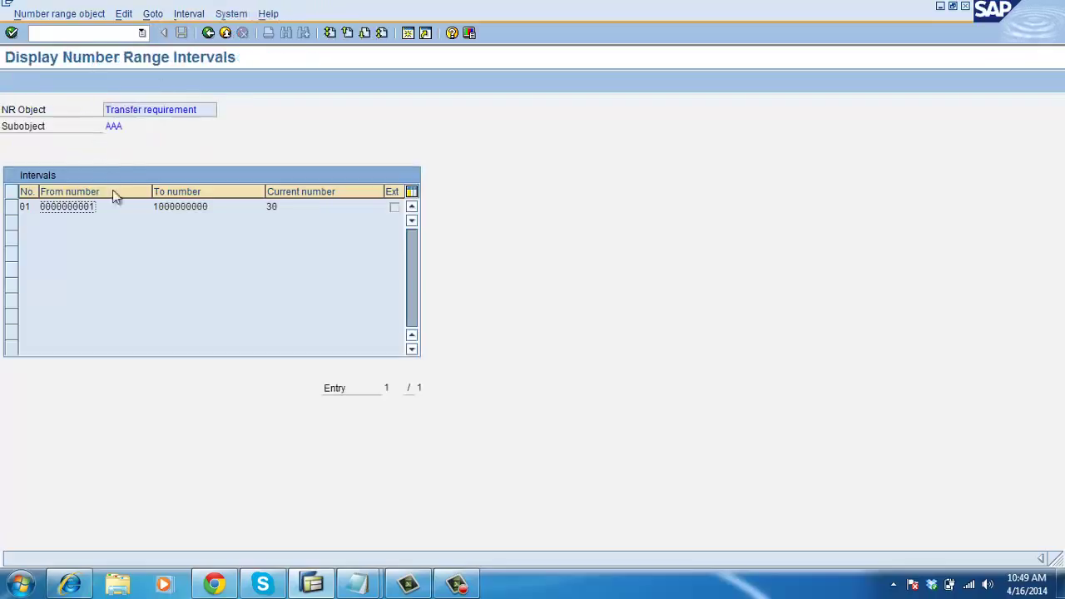
pyautogui.click(152, 15)
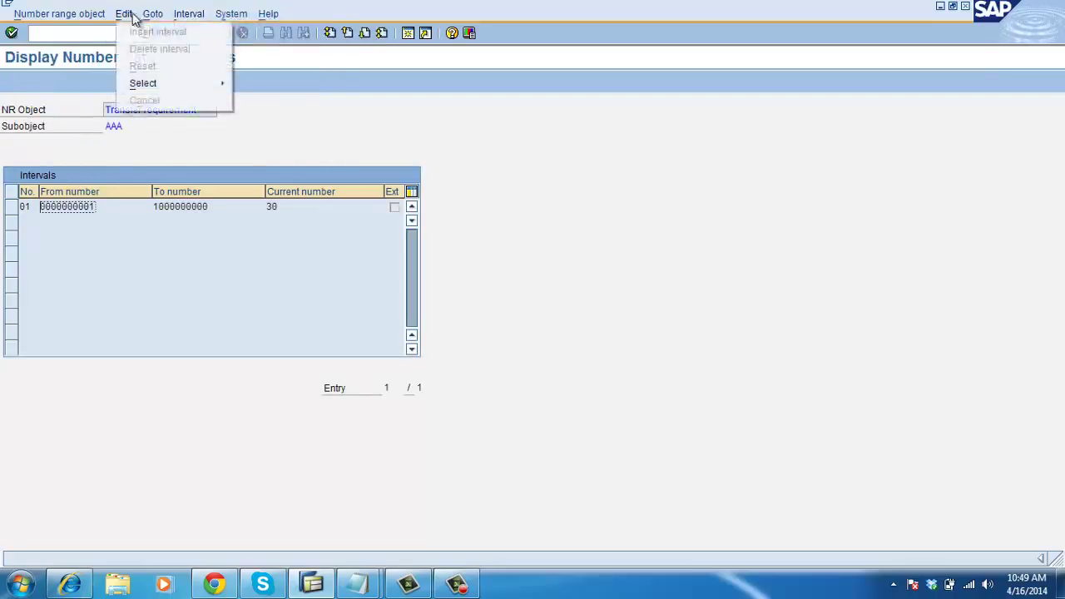
pyautogui.moveTo(226, 21)
pyautogui.click(173, 166)
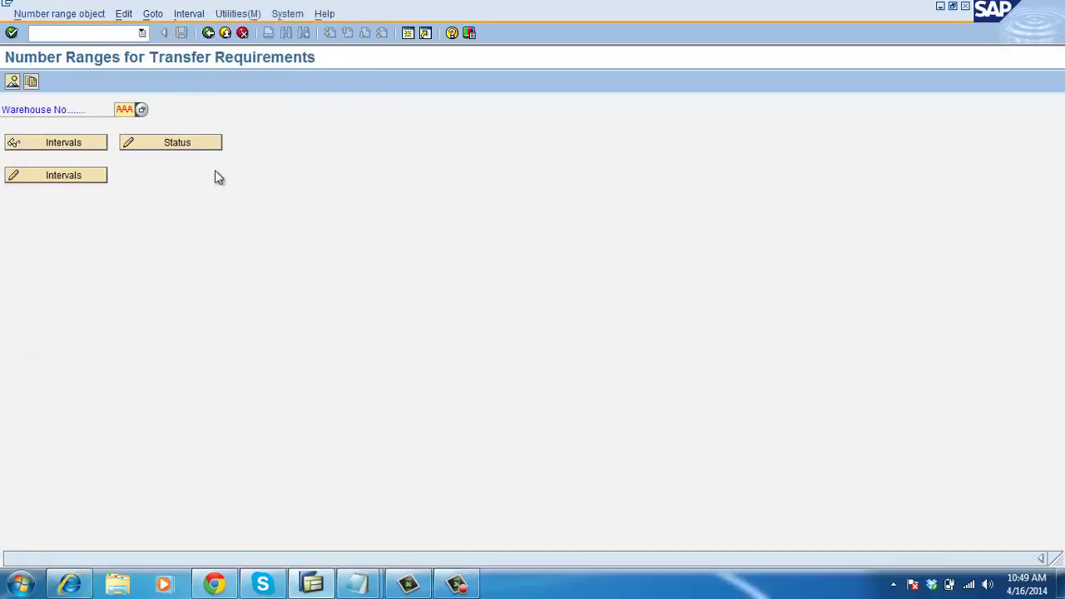
pyautogui.click(155, 14)
pyautogui.moveTo(98, 16)
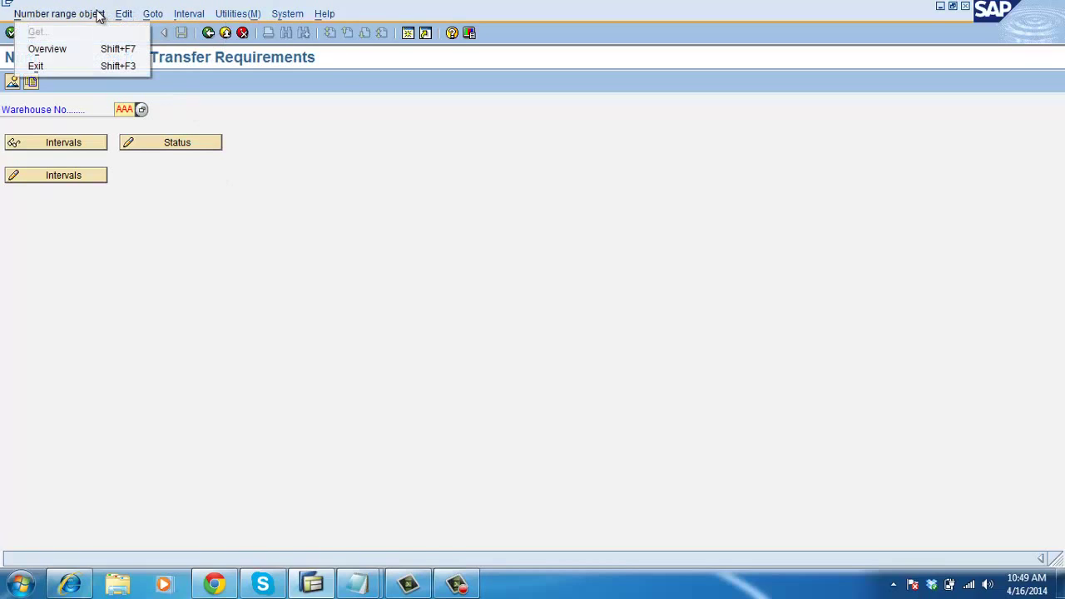
pyautogui.click(188, 14)
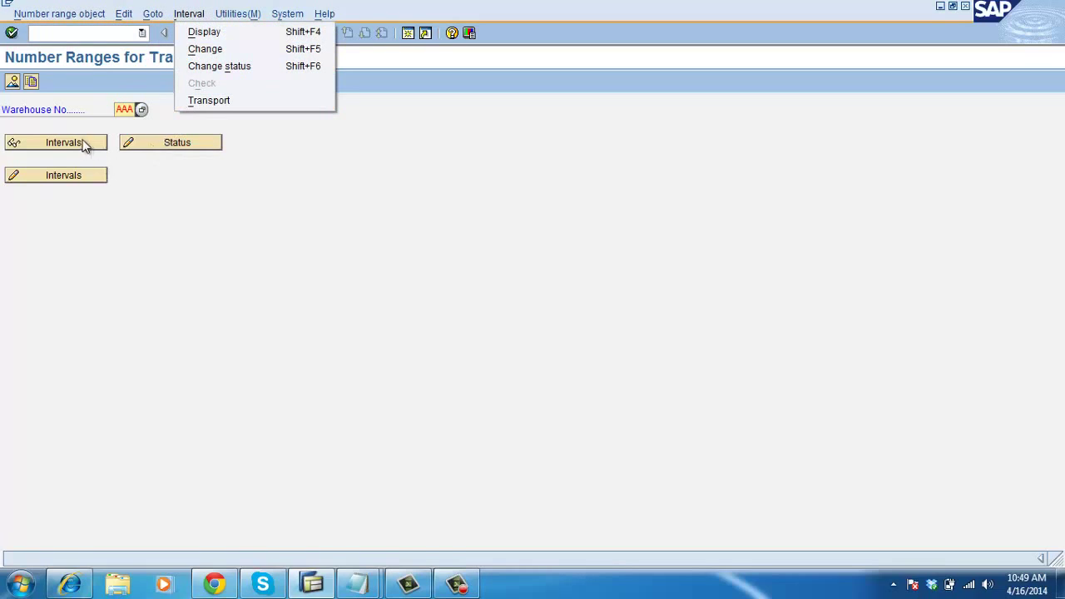
# Step: View the Insert Interval form for warehouse AAA's transfer requirements, cancel it and return to the warehouse number range overview
pyautogui.click(75, 177)
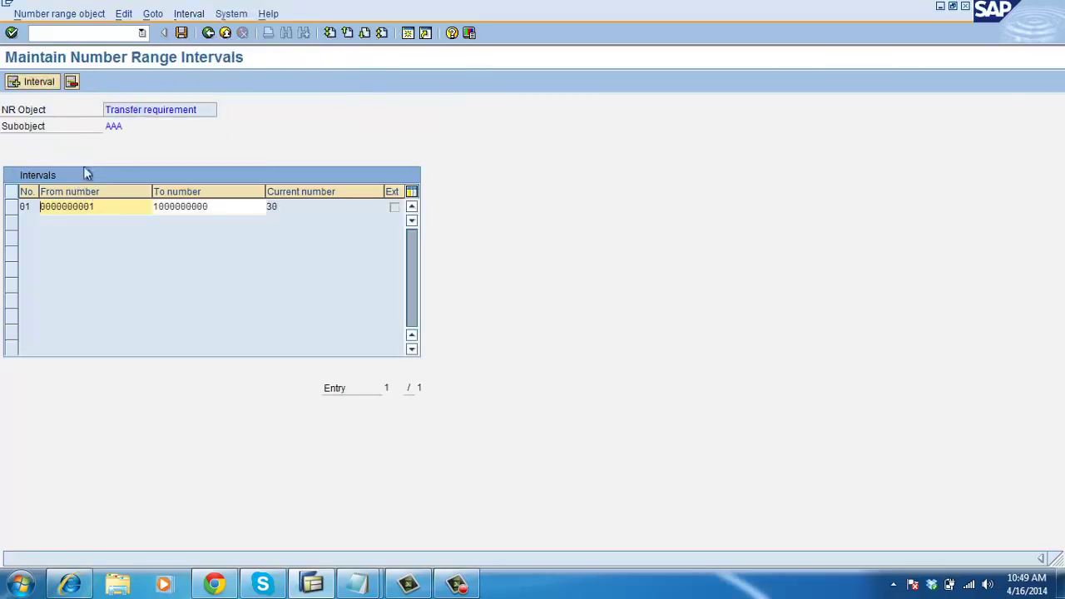
pyautogui.click(27, 81)
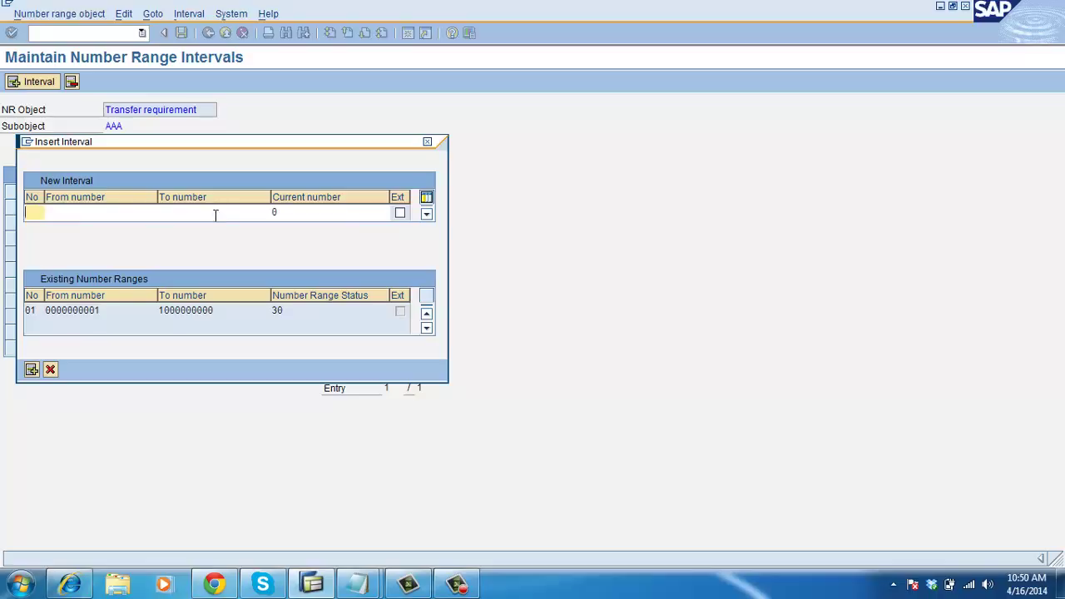
pyautogui.click(50, 371)
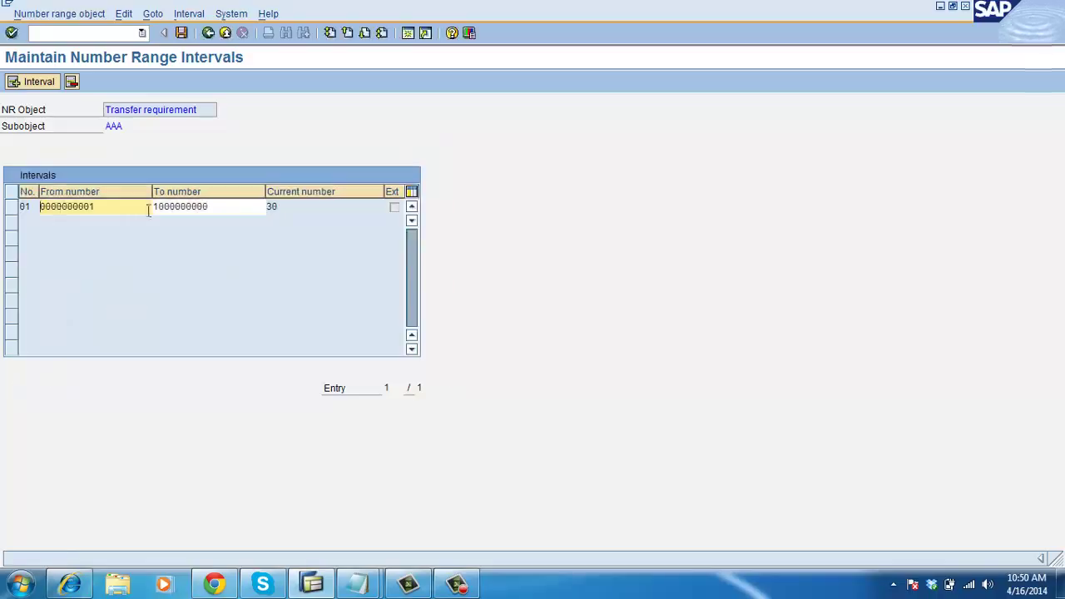
pyautogui.click(208, 33)
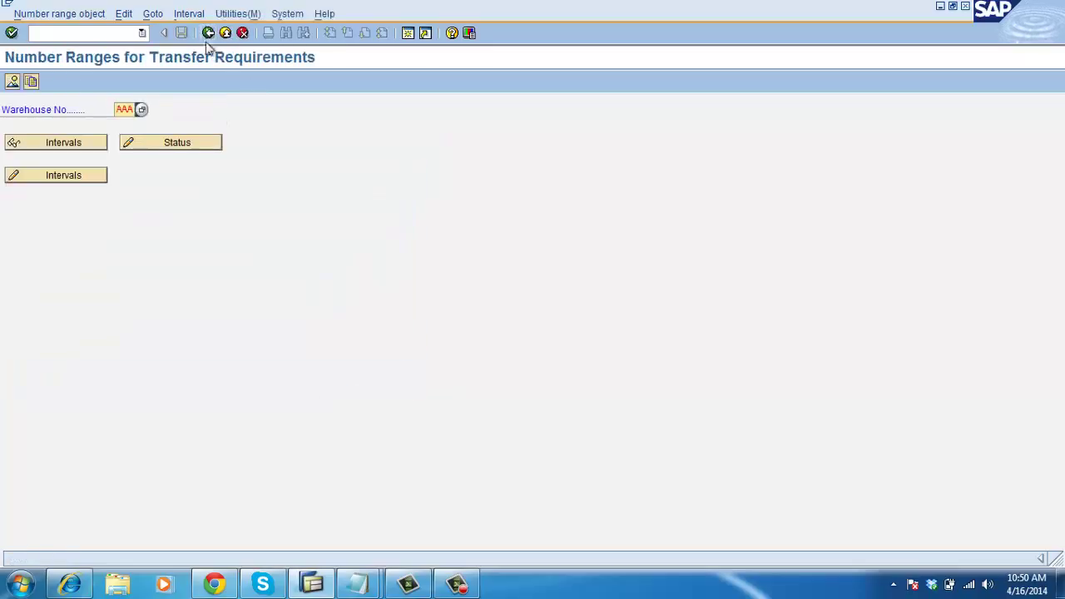
pyautogui.click(207, 34)
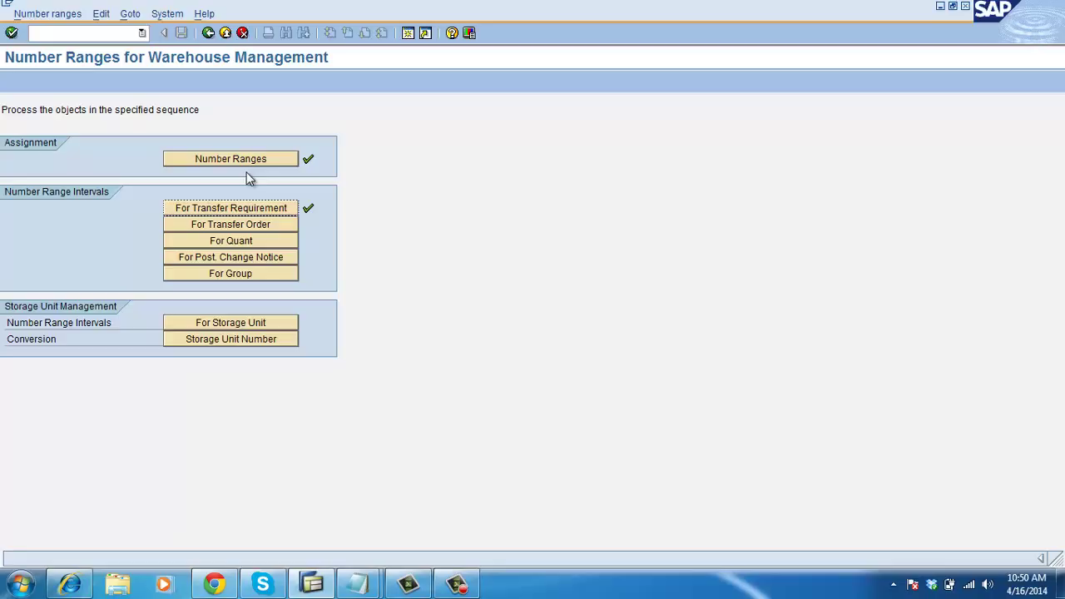
# Step: Review the Transfer Requirement topic list in Notepad and switch back to SAP
pyautogui.click(357, 583)
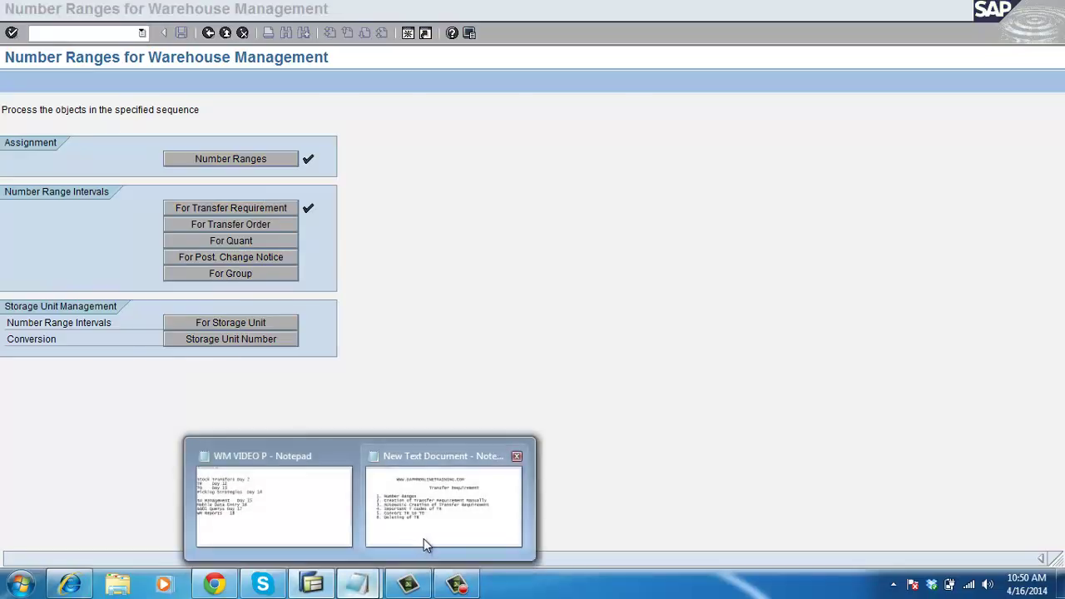
pyautogui.moveTo(423, 538)
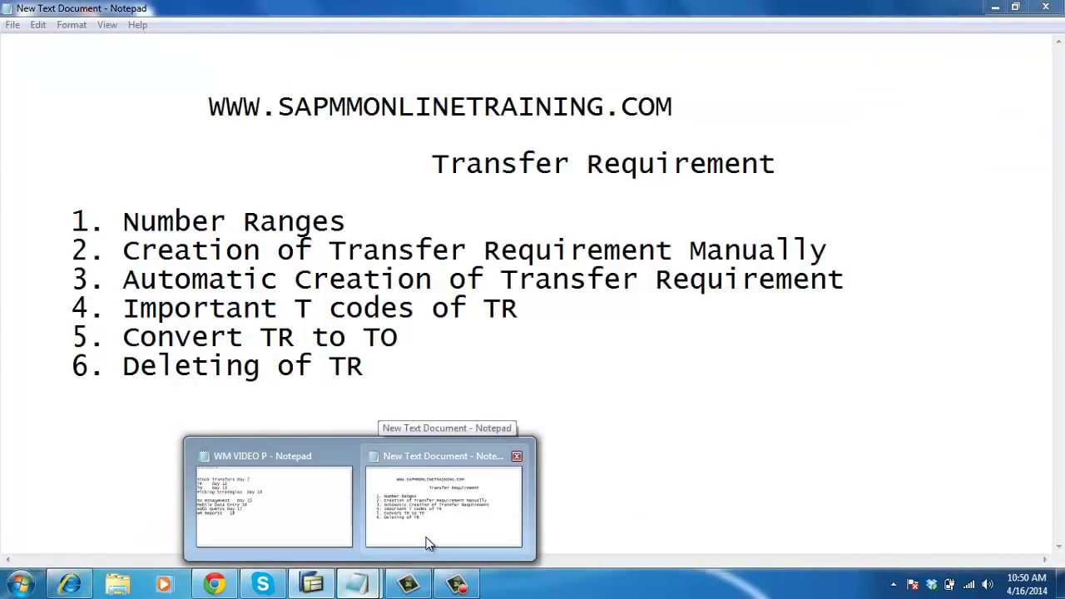
pyautogui.click(425, 542)
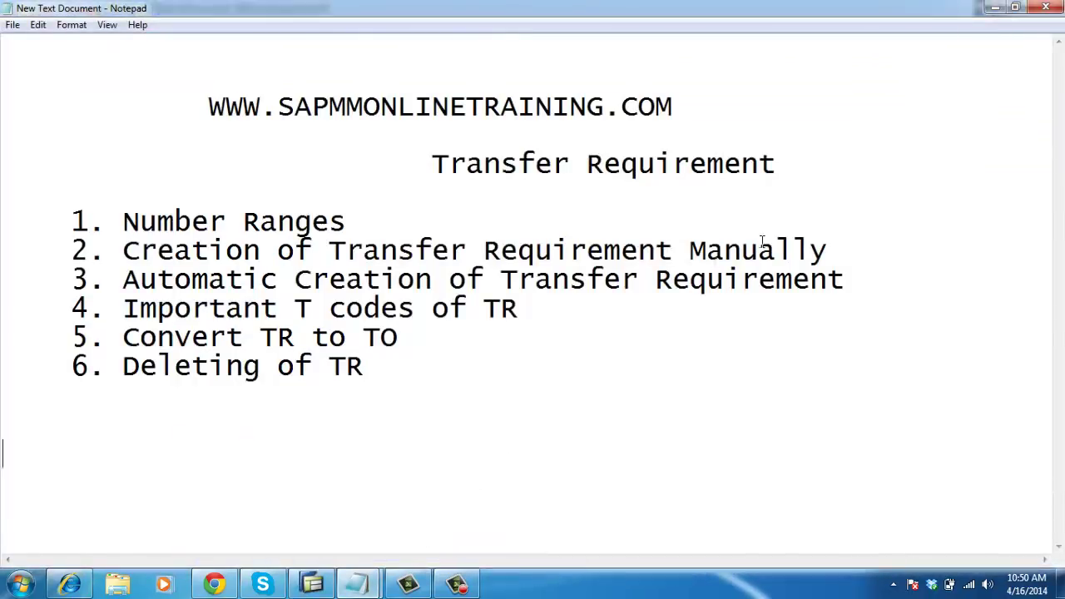
pyautogui.click(852, 261)
pyautogui.click(320, 587)
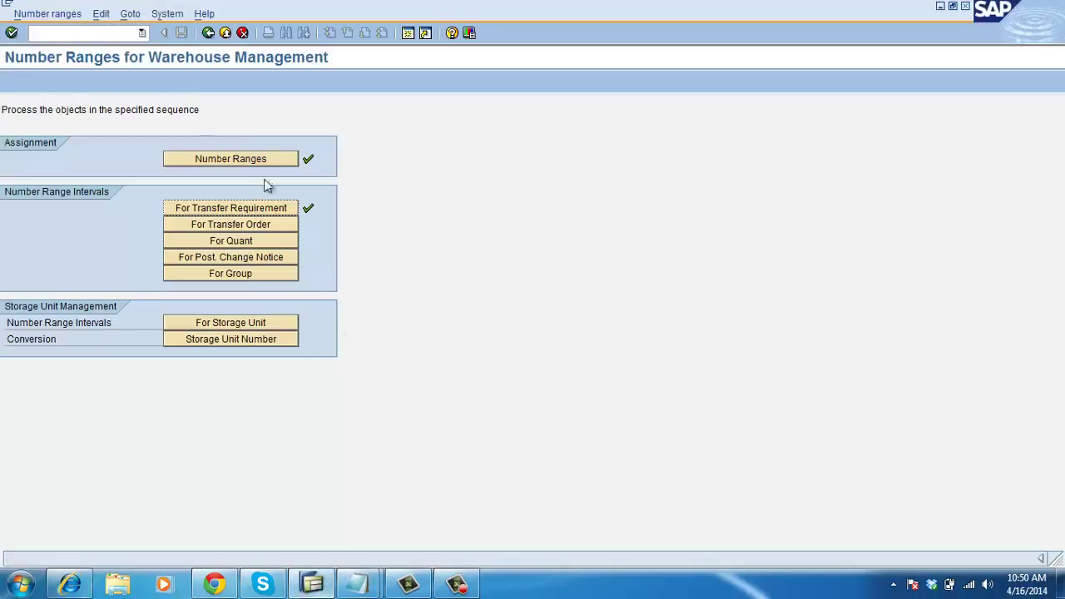
# Step: Leave the warehouse number range customizing and return to the SAP Easy Access screen
pyautogui.press('Return')
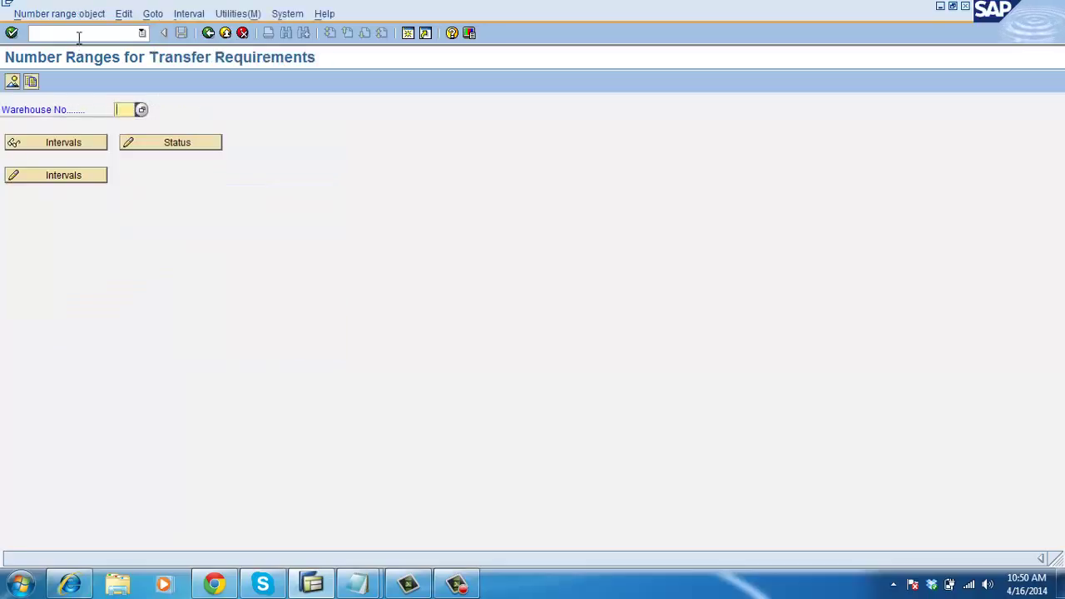
pyautogui.click(79, 37)
pyautogui.press('Return')
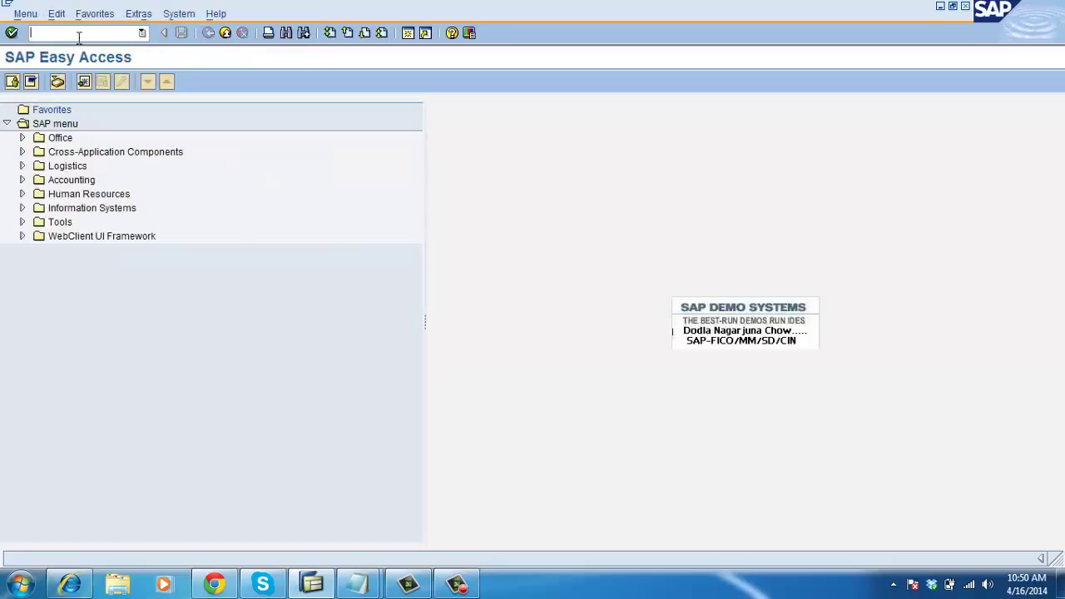
# Step: Open the Create transfer requirement transaction under Logistics, Logistics Execution, Internal Whse Processes
pyautogui.click(22, 167)
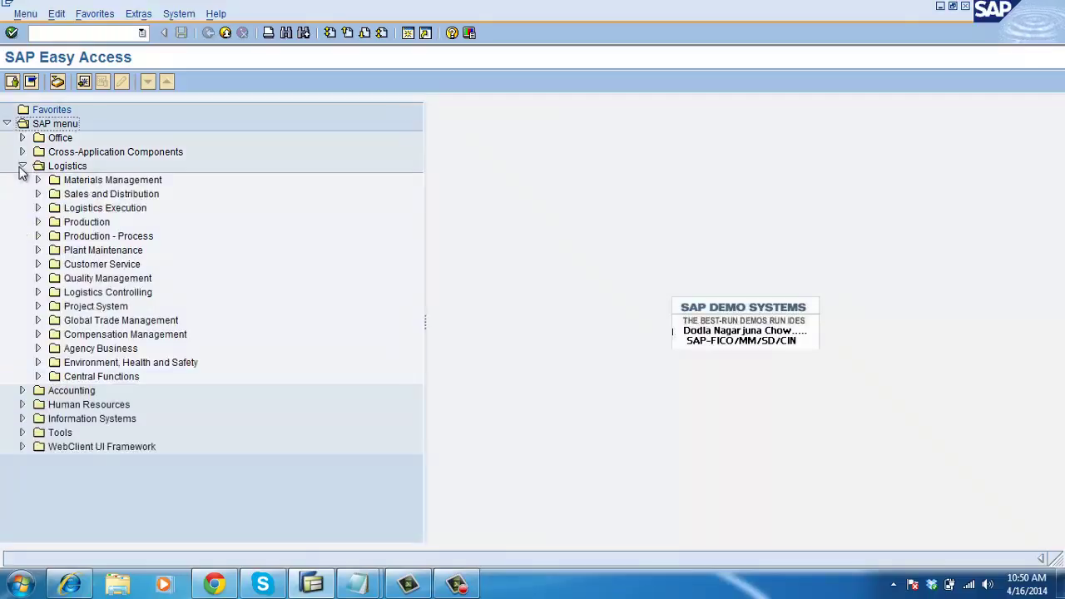
pyautogui.click(37, 208)
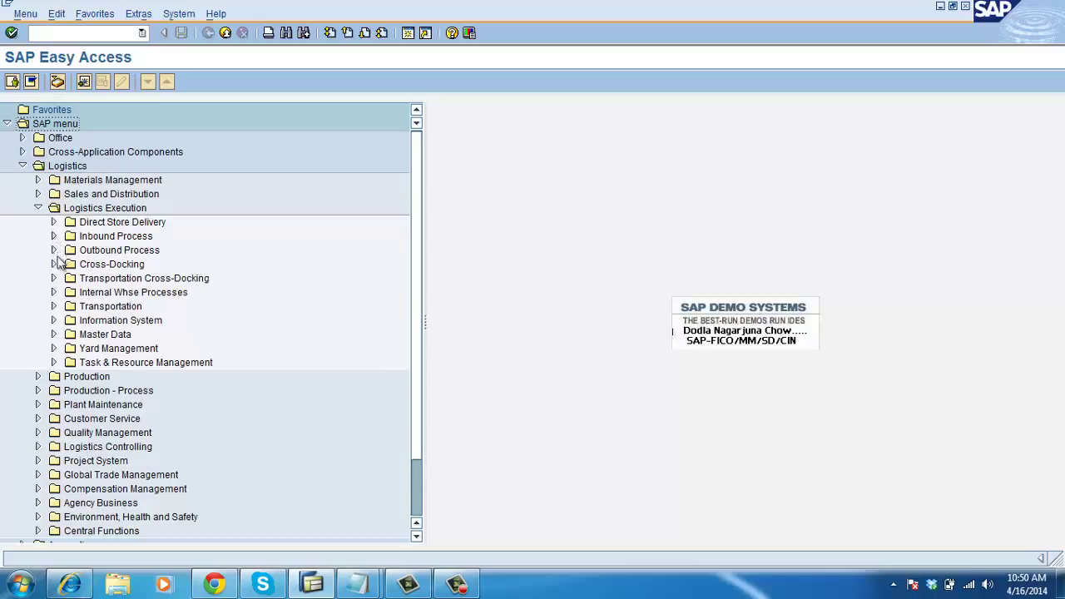
pyautogui.click(54, 292)
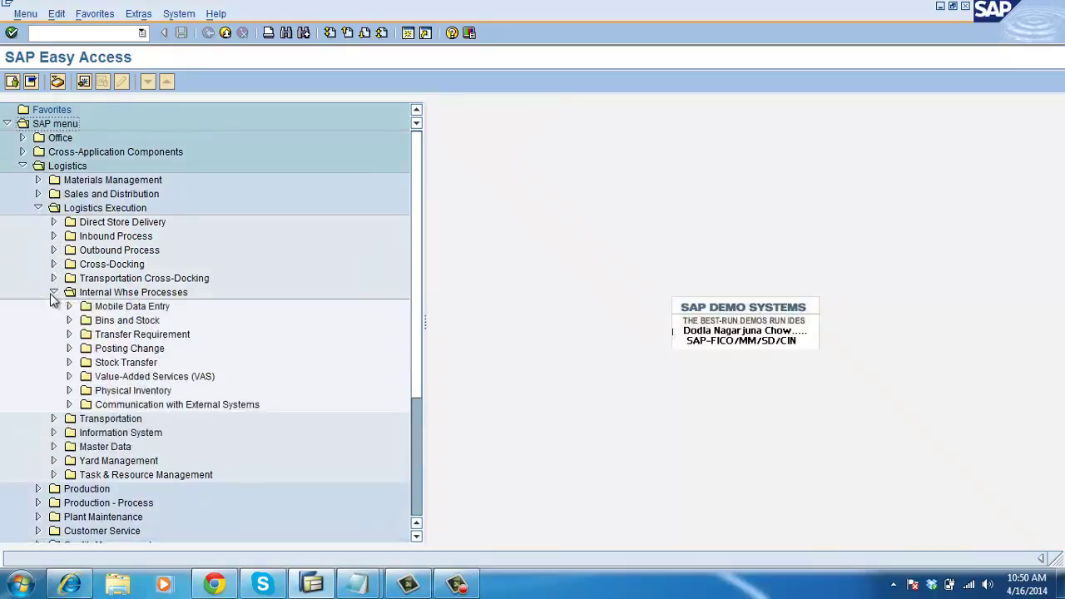
pyautogui.click(70, 335)
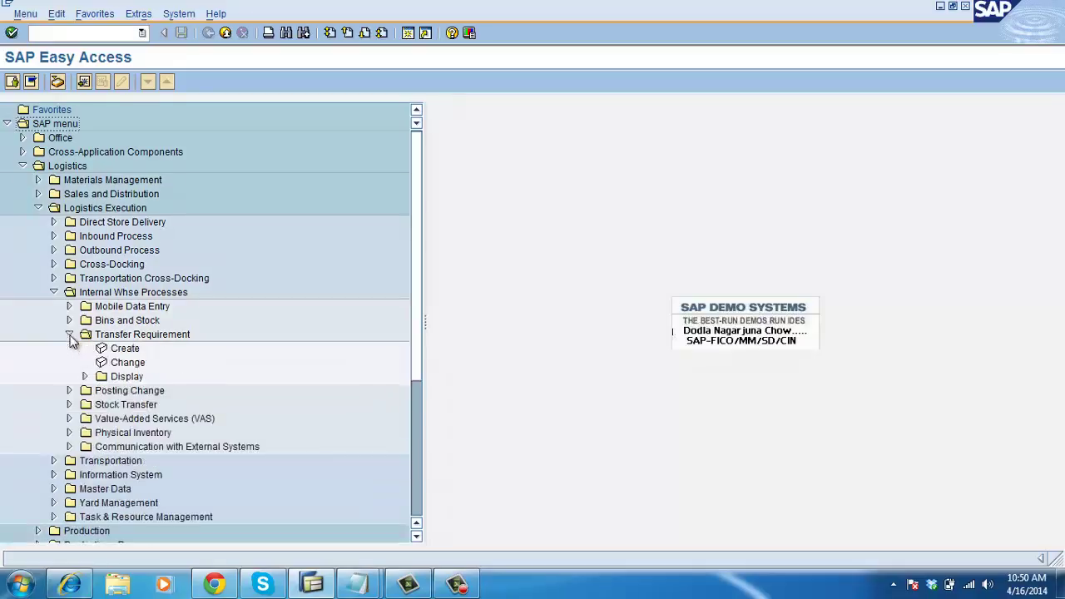
pyautogui.click(118, 355)
pyautogui.doubleClick(118, 355)
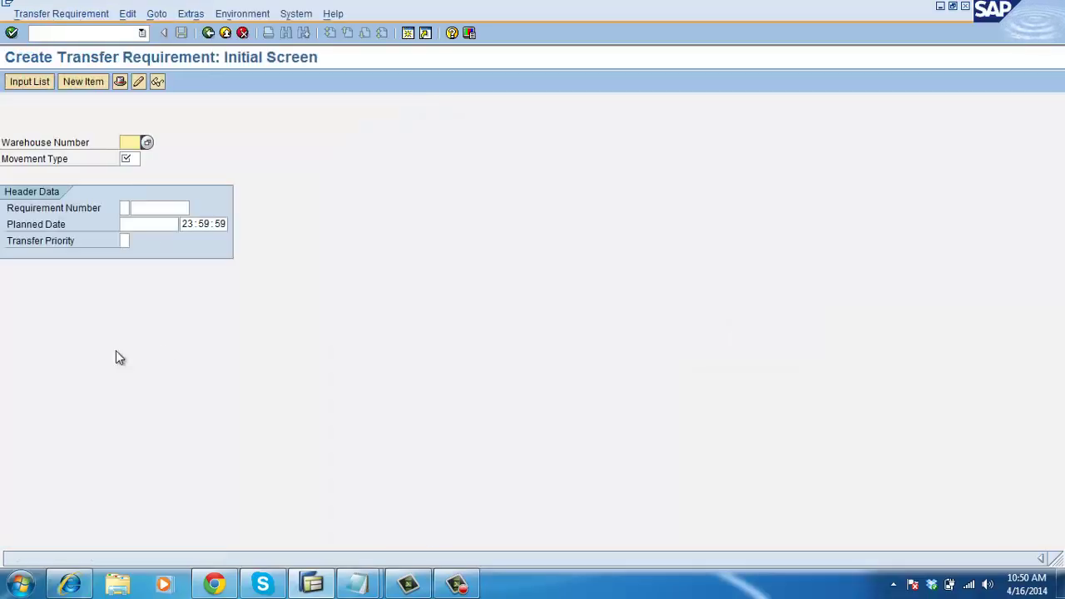
# Step: Check the transaction code of the create transfer requirement screen in the system status and close it
pyautogui.click(292, 15)
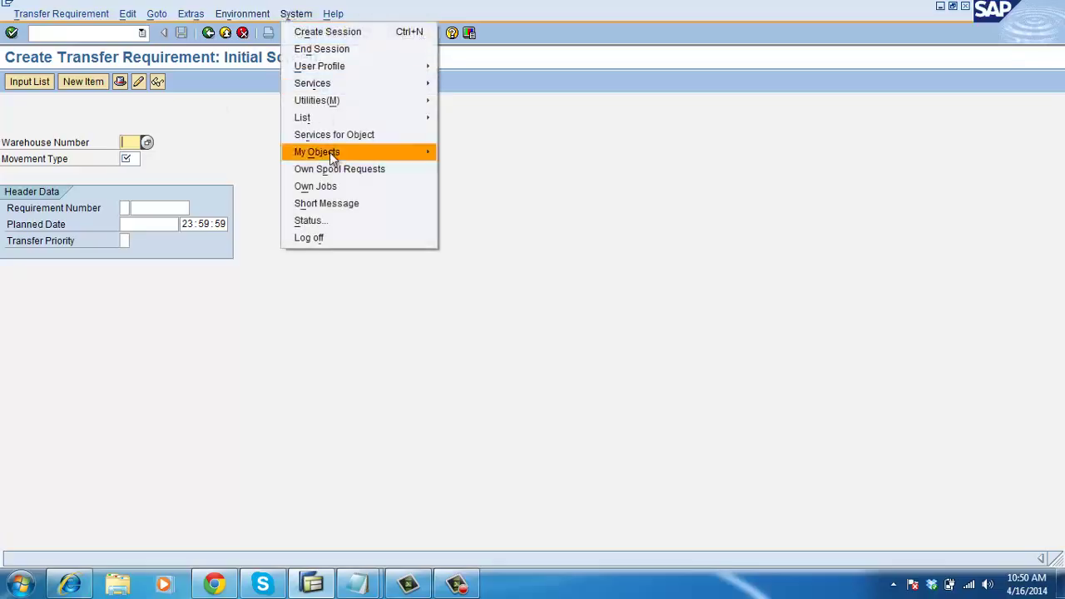
pyautogui.click(331, 222)
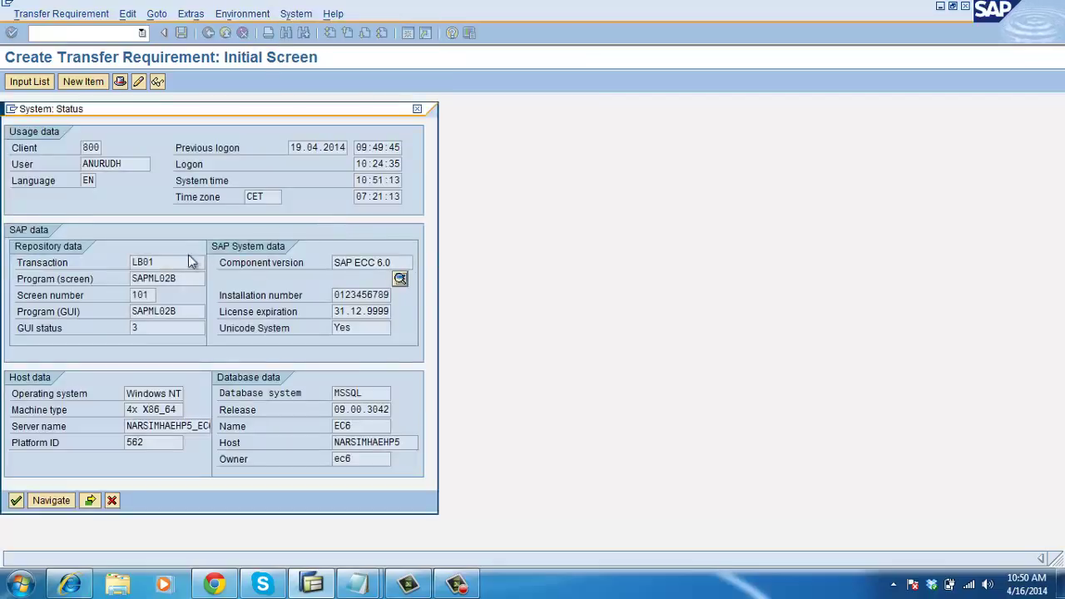
pyautogui.click(111, 501)
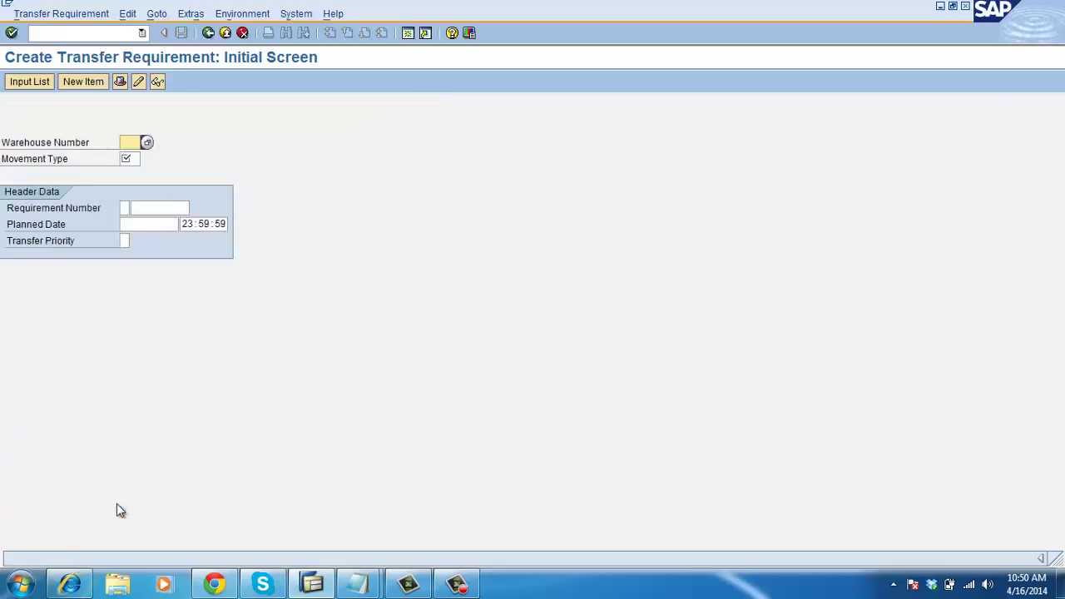
# Step: Start a transfer requirement for warehouse AAA with movement type 201 and requirement number K 333
pyautogui.write('AAA')
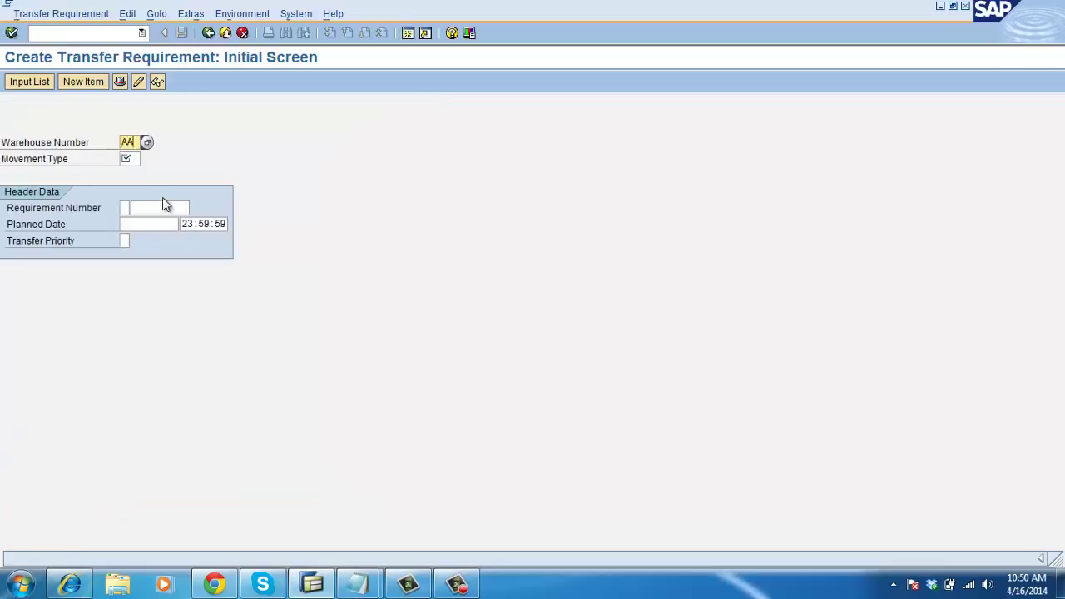
pyautogui.click(127, 159)
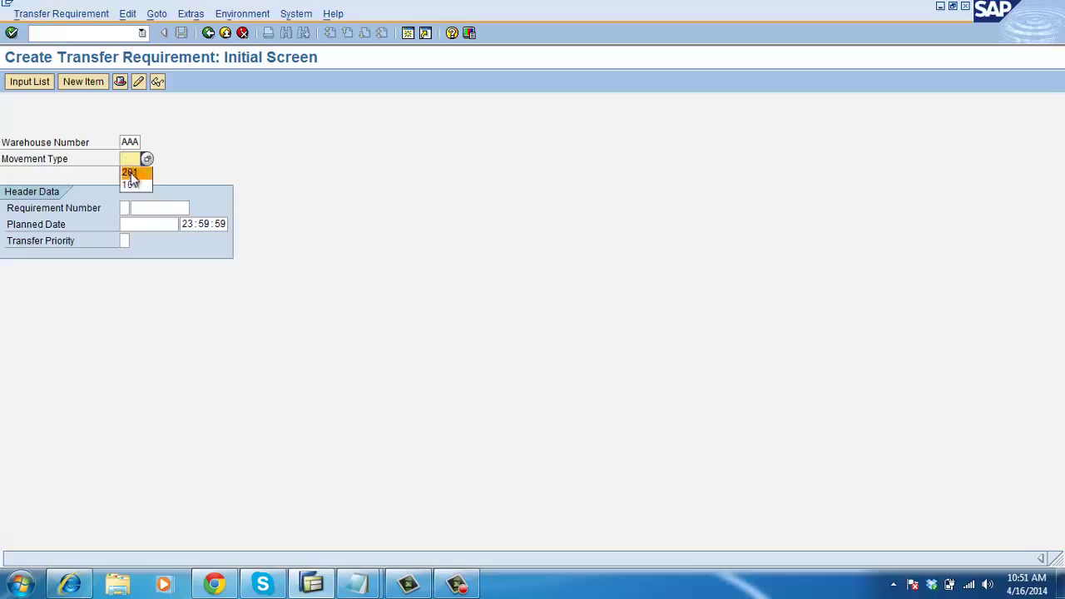
pyautogui.press('Return')
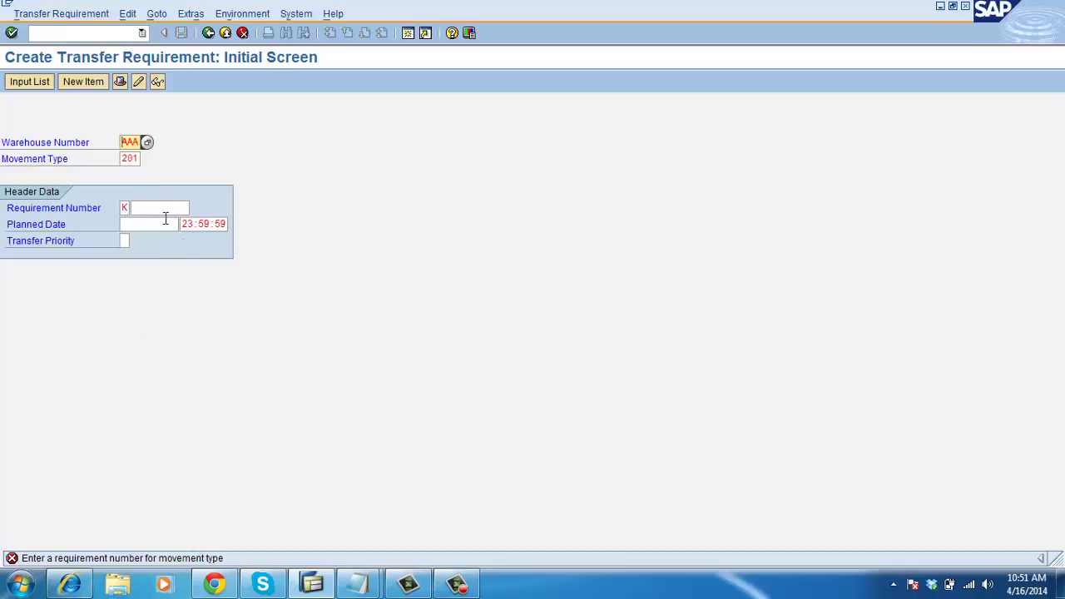
pyautogui.click(161, 209)
pyautogui.press('Return')
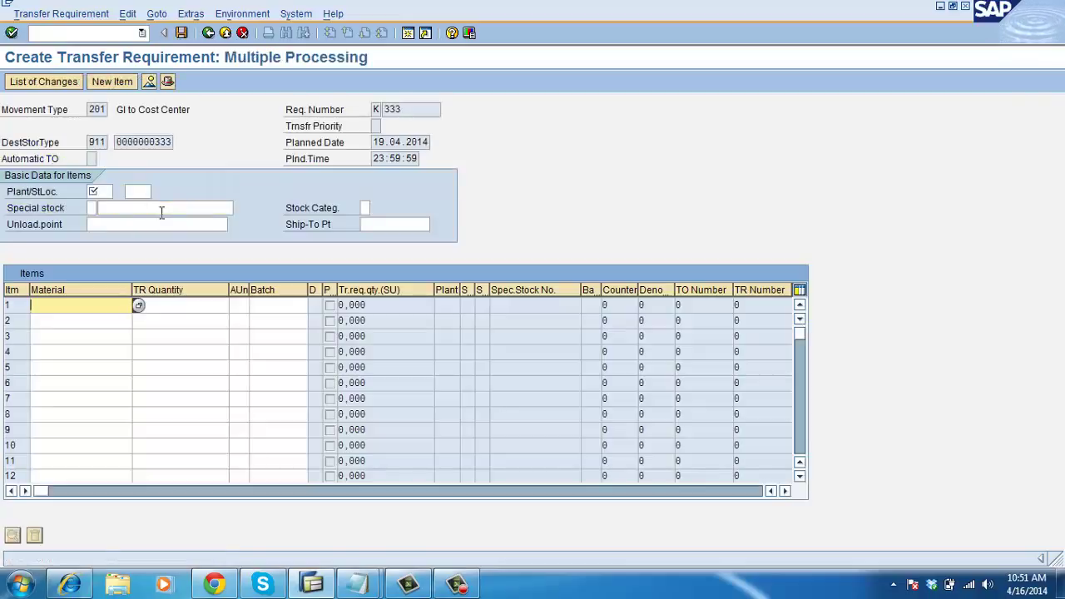
# Step: Enter plant 1000, storage location 0002 and material AAA with quantity 10 as the first item, and save the transfer requirement
pyautogui.click(97, 191)
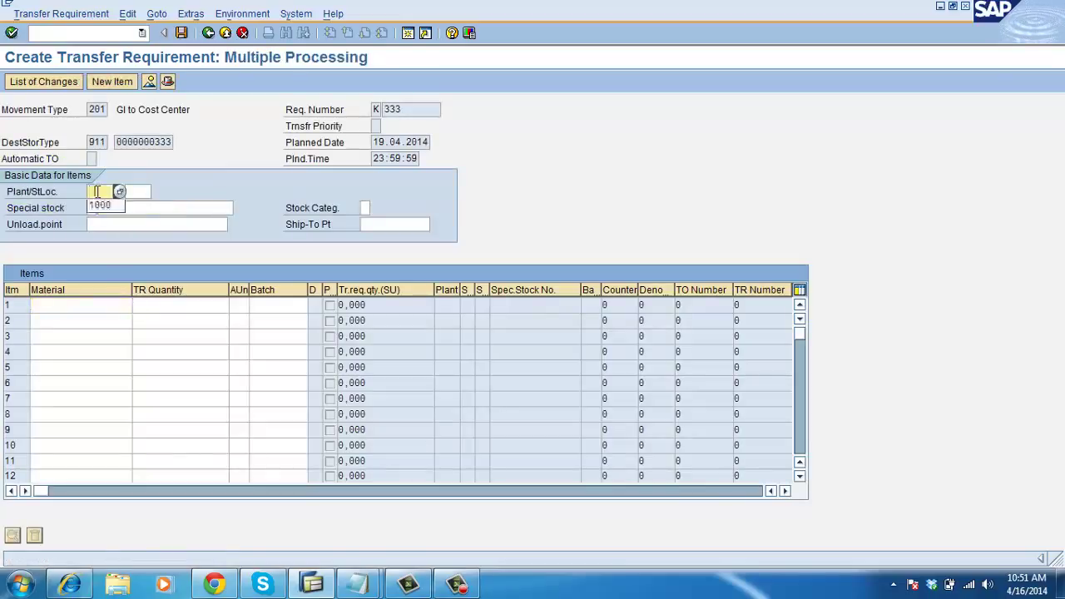
pyautogui.click(102, 206)
pyautogui.click(71, 305)
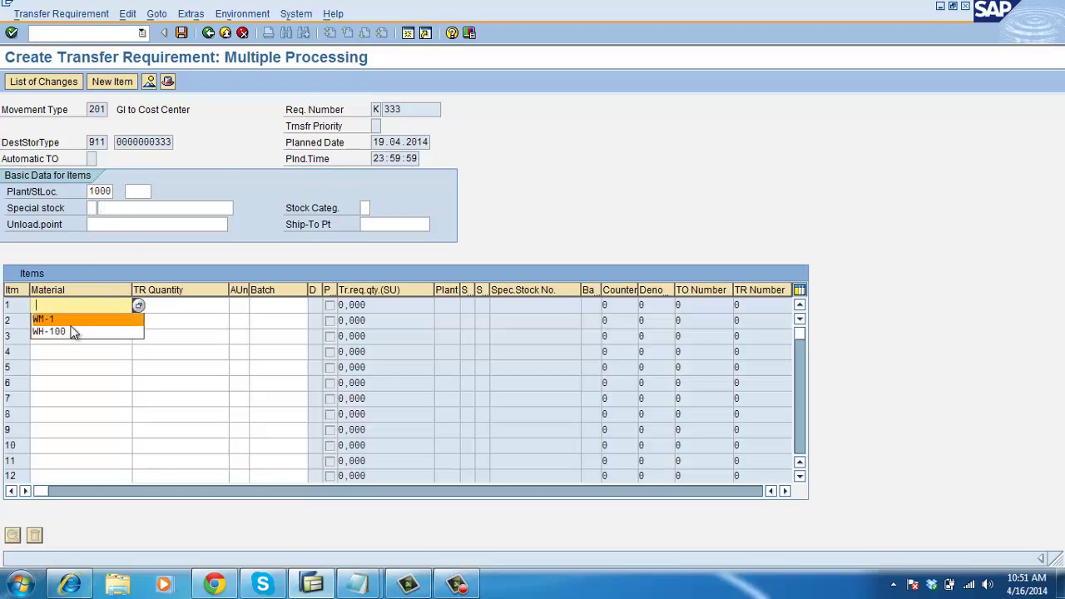
pyautogui.click(79, 304)
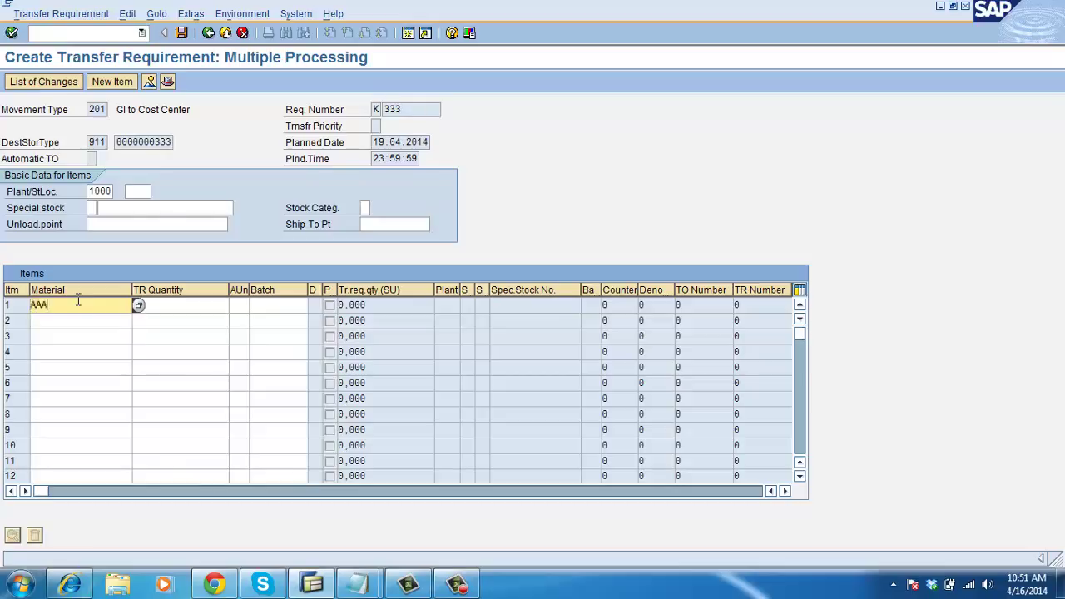
pyautogui.press('Return')
pyautogui.write('10')
pyautogui.press('Return')
pyautogui.press('Return')
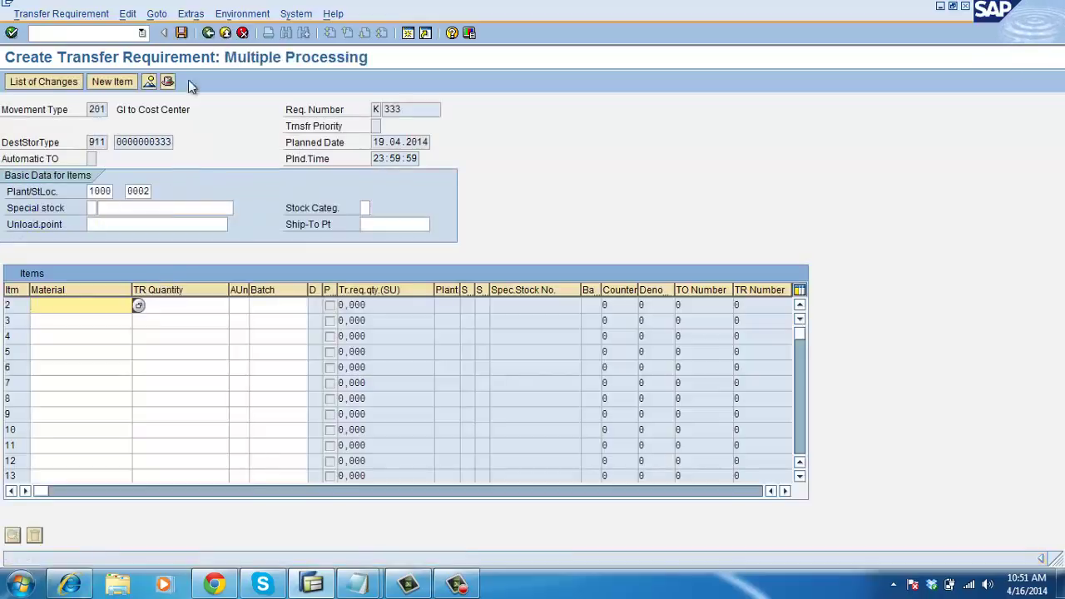
pyautogui.click(182, 32)
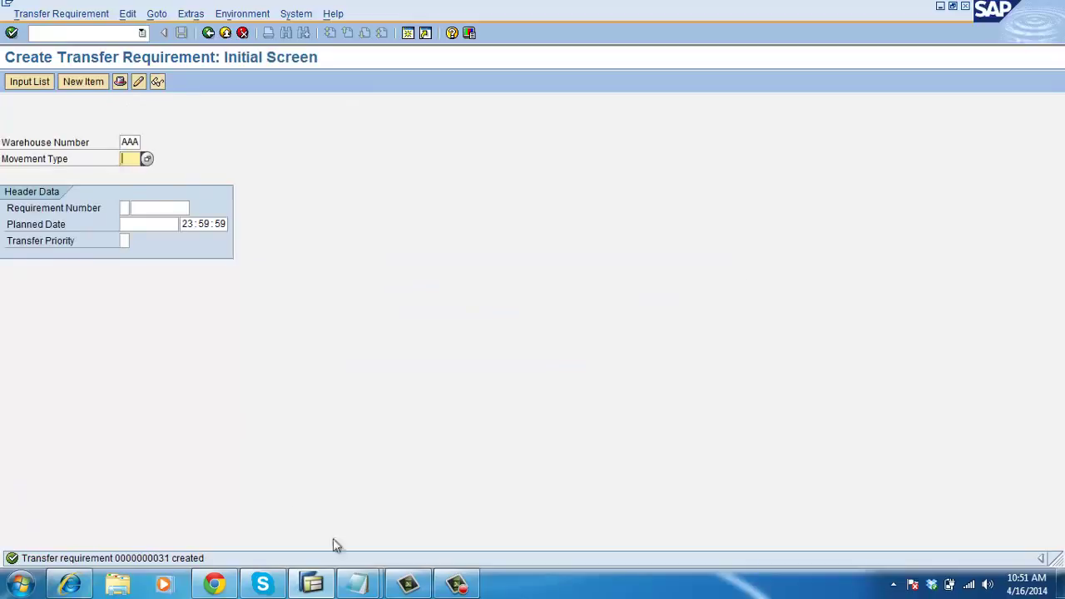
# Step: Check the next topic in Notepad's Transfer Requirement list and switch back to SAP
pyautogui.moveTo(358, 581)
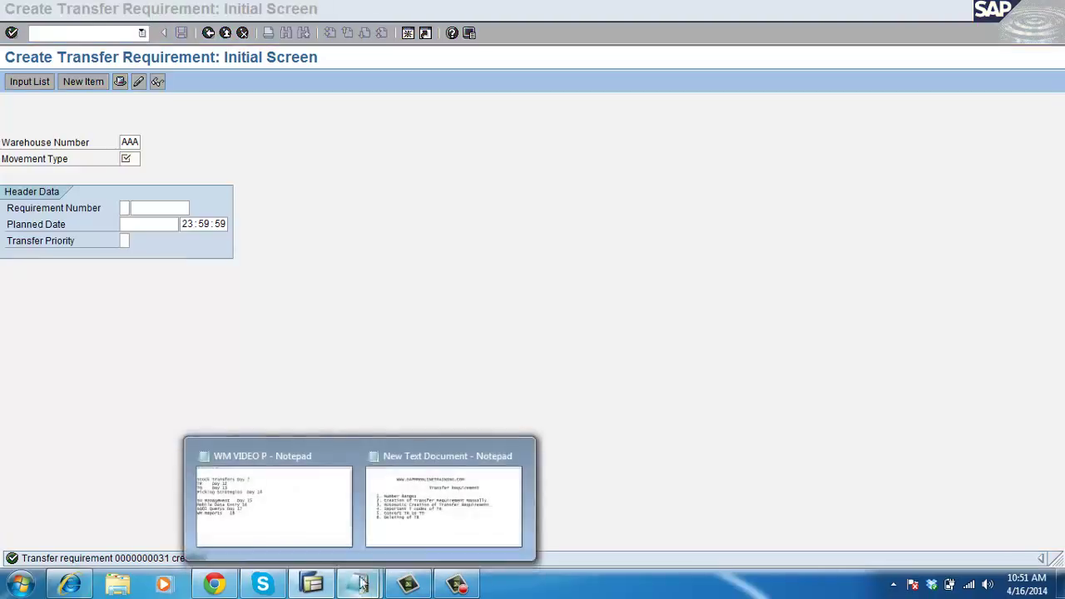
pyautogui.click(428, 502)
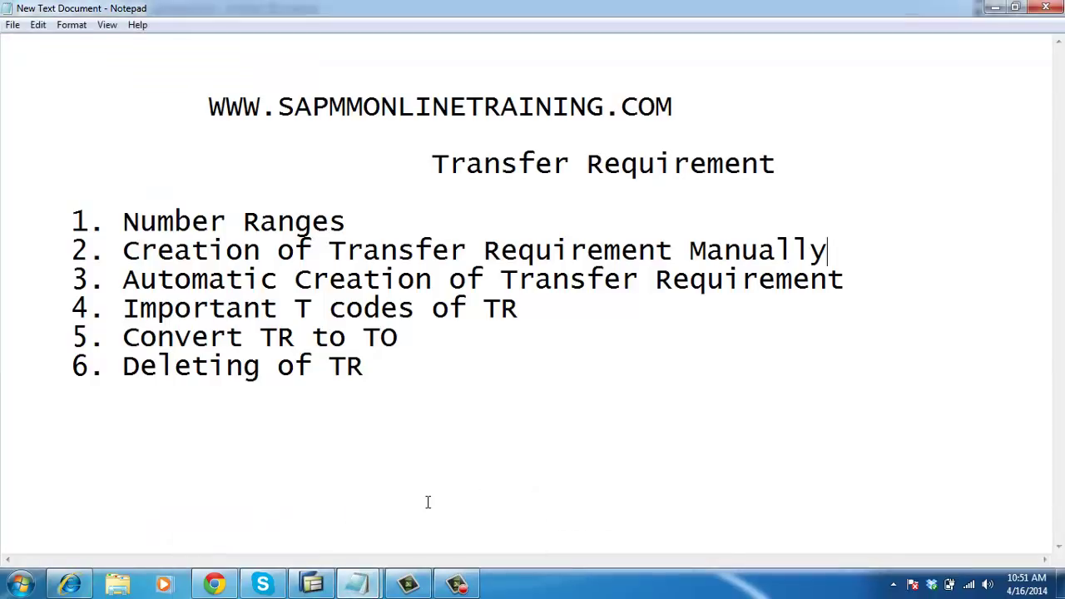
pyautogui.click(313, 585)
# Step: Open the SAP Reference IMG and run Define Movement Types under Logistics Execution, Warehouse Management, Interfaces, Inventory Management
pyautogui.click(54, 35)
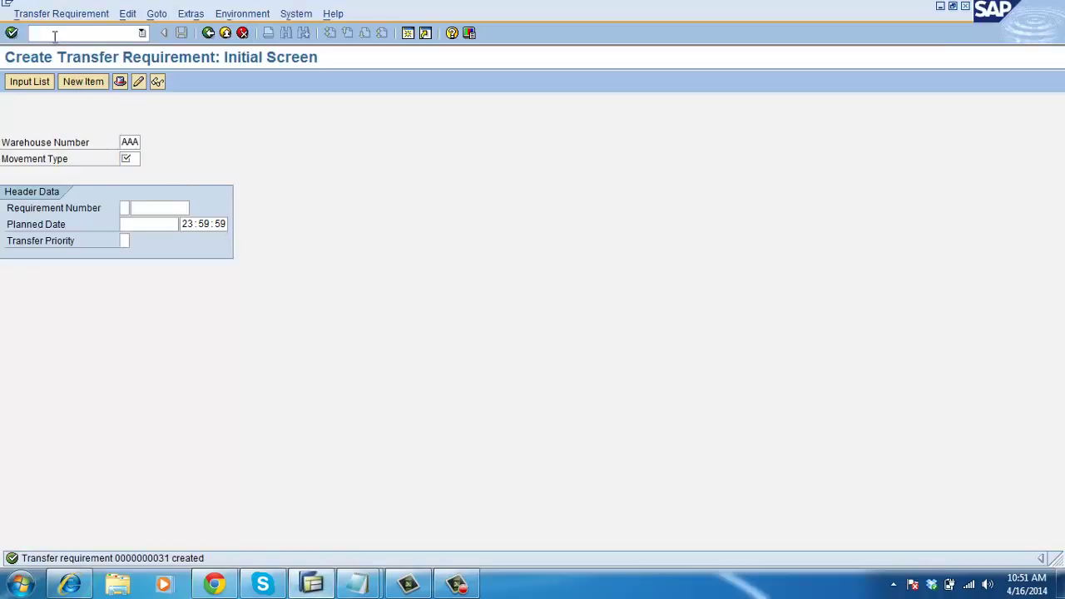
pyautogui.press('Return')
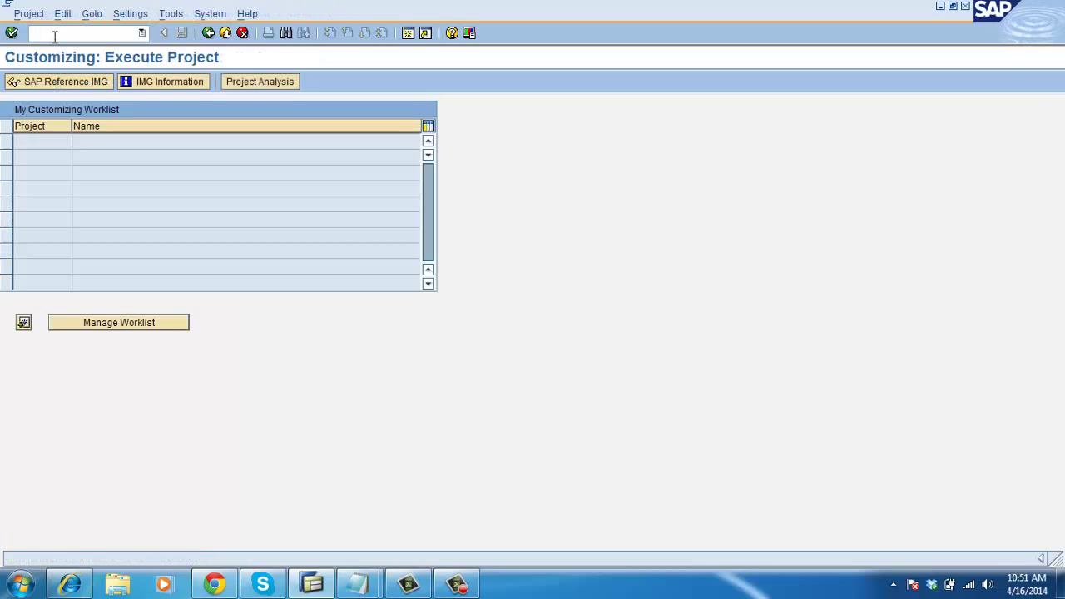
pyautogui.press('F5')
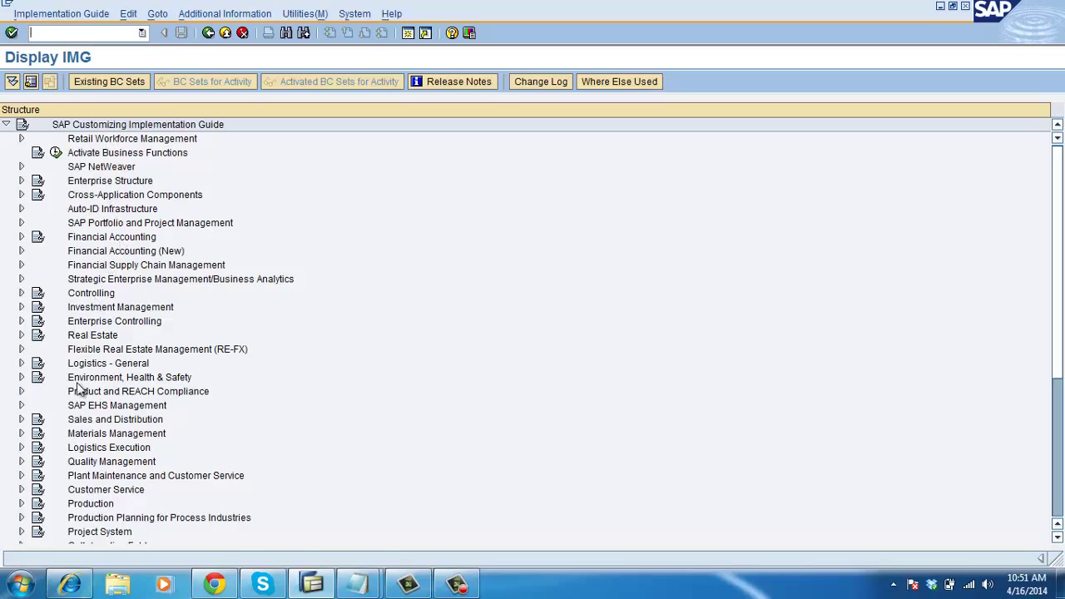
pyautogui.click(22, 447)
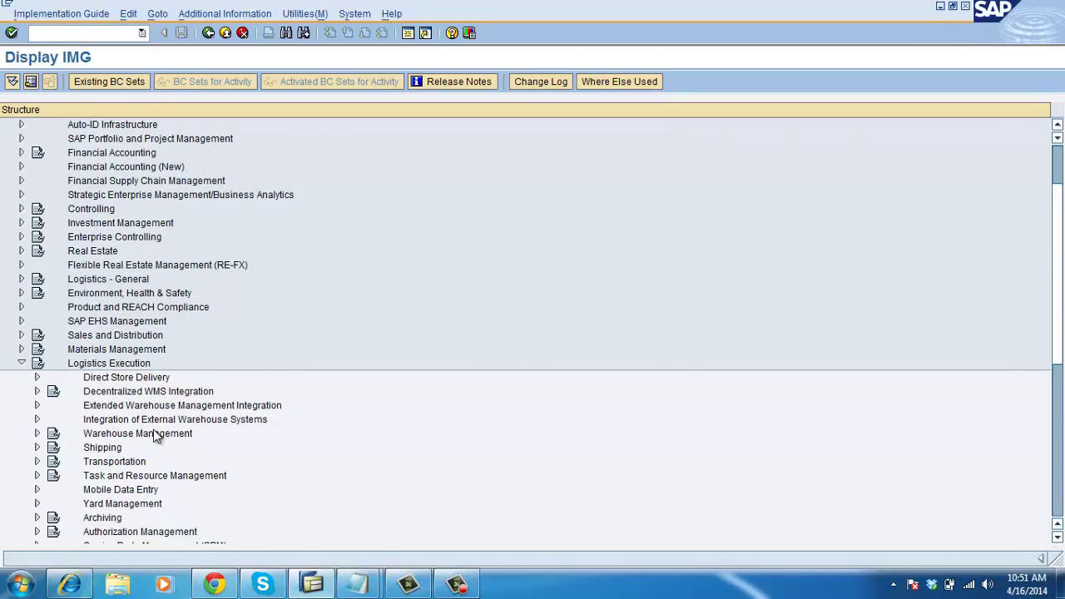
pyautogui.click(37, 434)
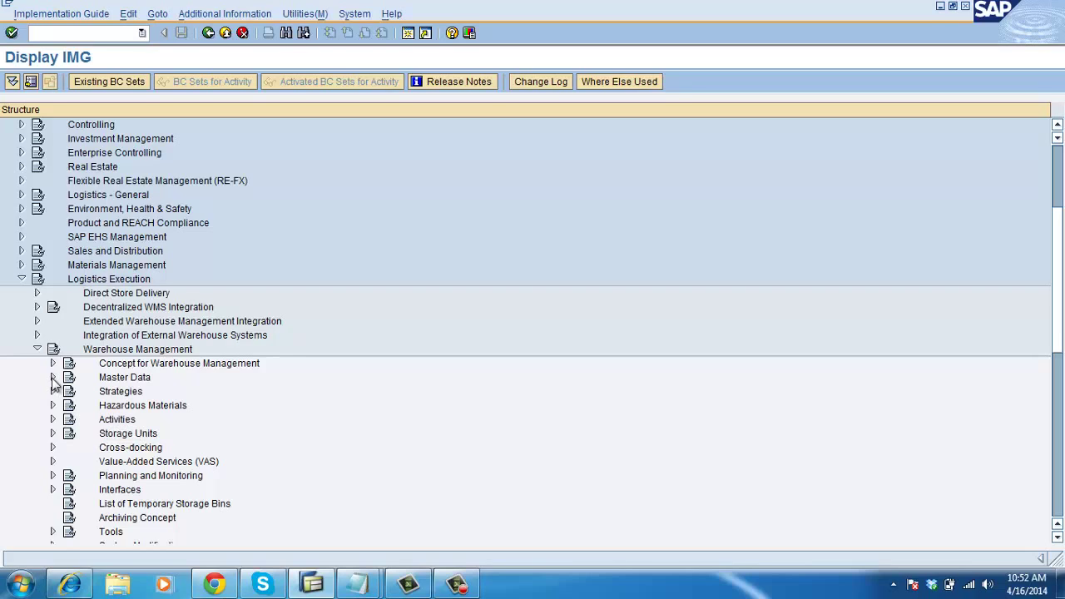
pyautogui.click(52, 489)
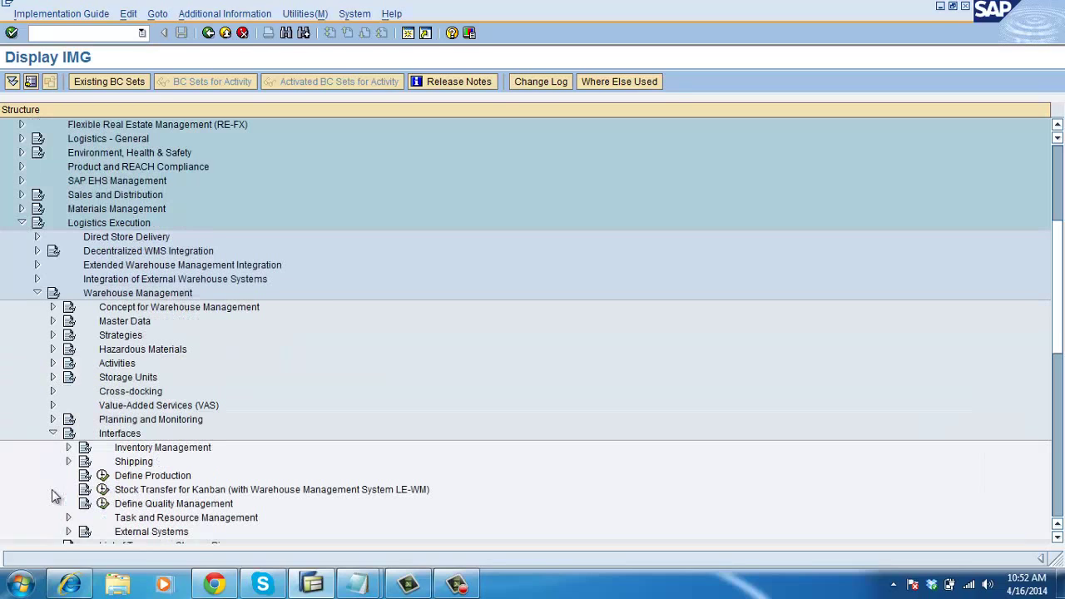
pyautogui.click(68, 447)
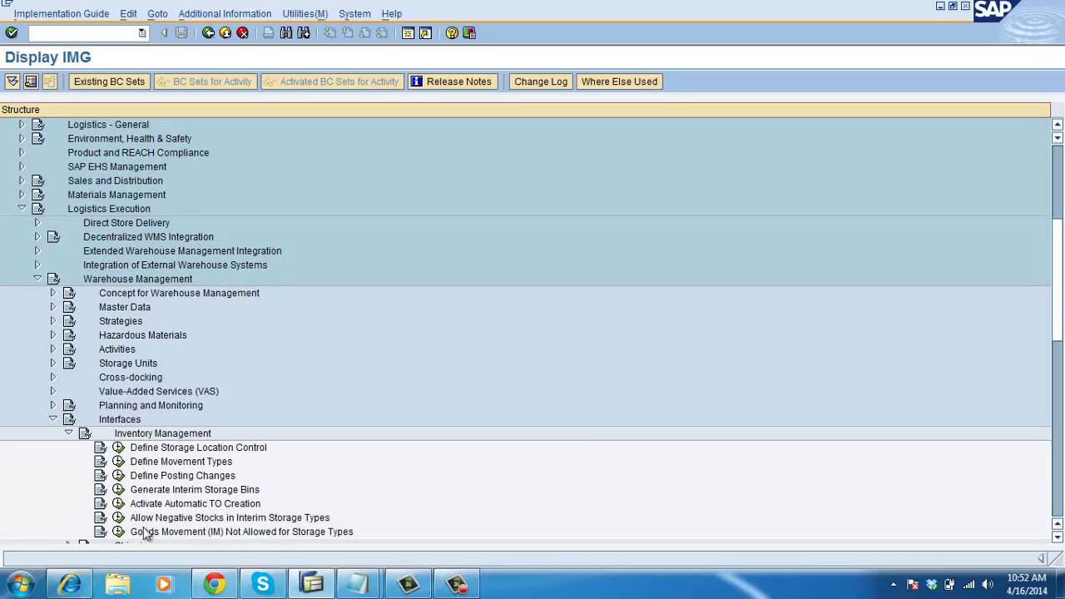
pyautogui.click(119, 463)
# Step: Open the MM-IM to LE-WM movement type assignment and position the list at warehouse AAA, reference movement type 101
pyautogui.doubleClick(84, 178)
pyautogui.click(170, 424)
pyautogui.write('aaa')
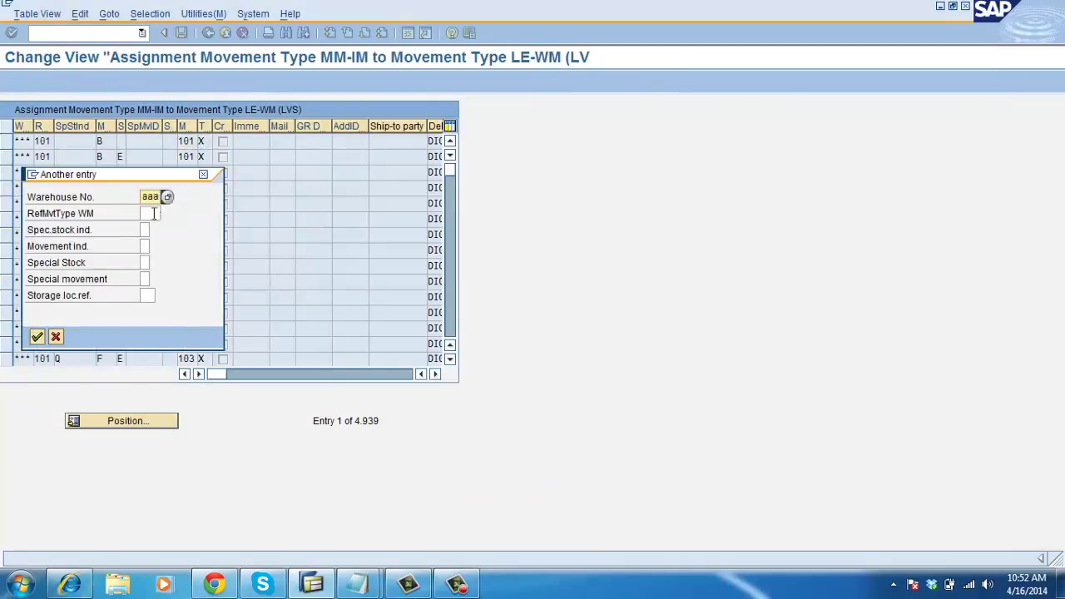
pyautogui.click(155, 214)
pyautogui.write('101')
pyautogui.click(144, 230)
pyautogui.press('Return')
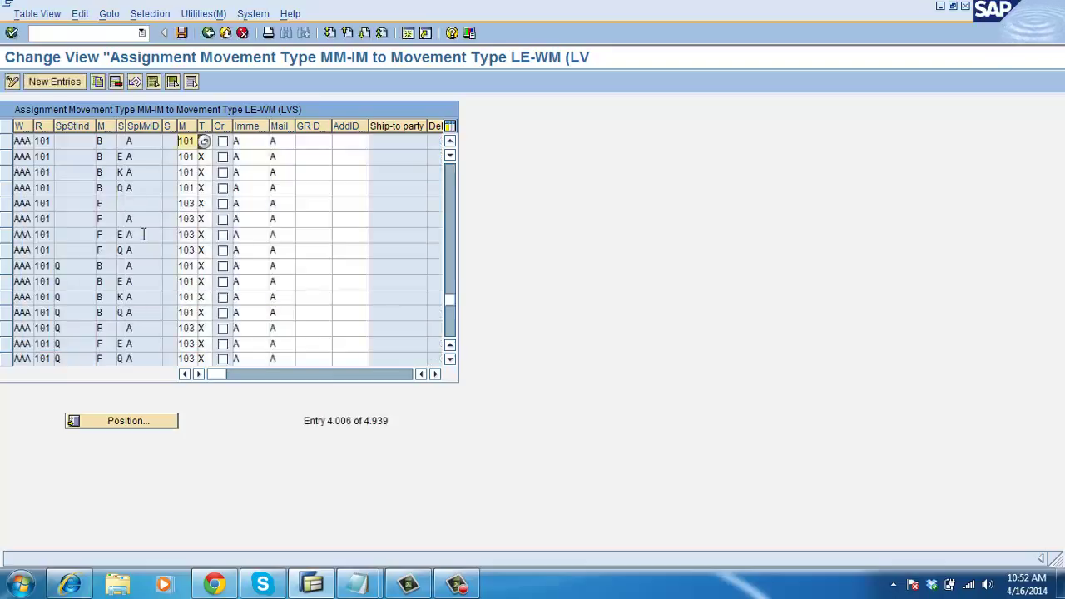
# Step: Examine the transfer requirement creation indicator options for warehouse AAA's first movement type 101 entry and close the list without changes
pyautogui.click(261, 148)
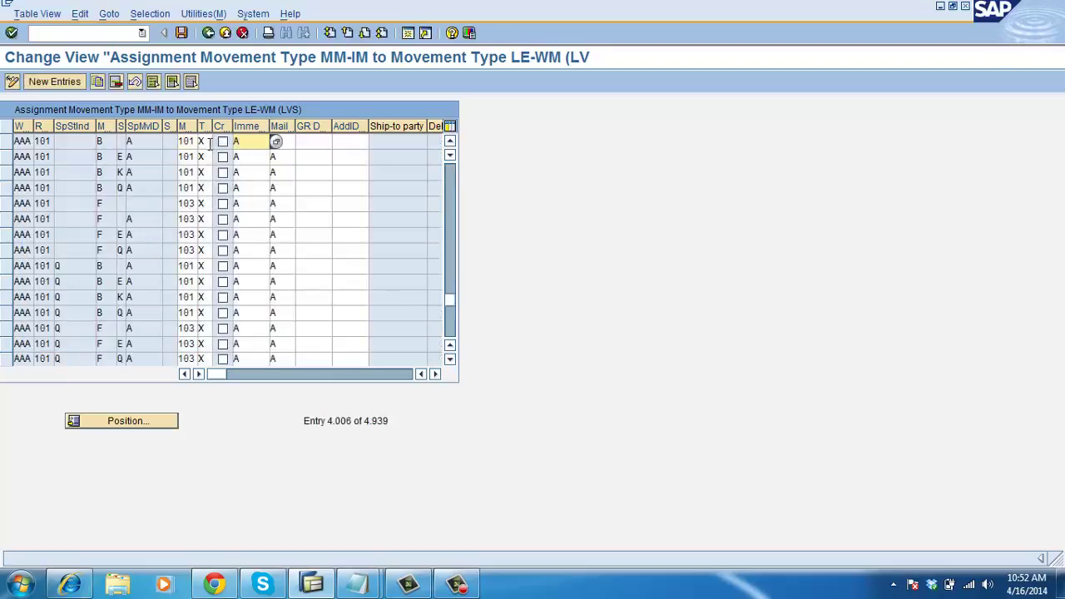
pyautogui.click(208, 145)
pyautogui.click(220, 143)
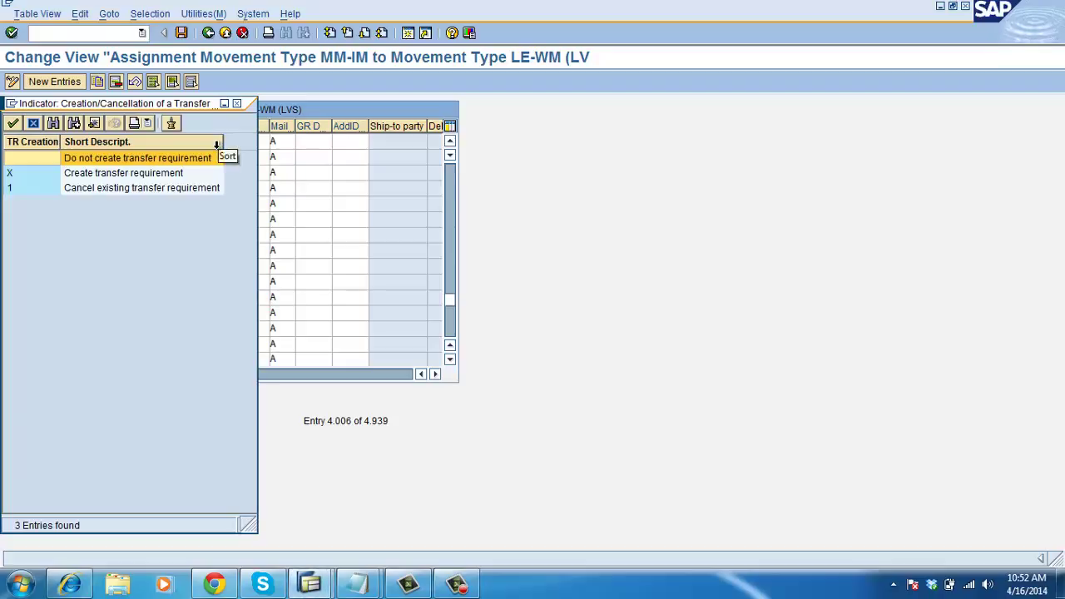
pyautogui.click(164, 176)
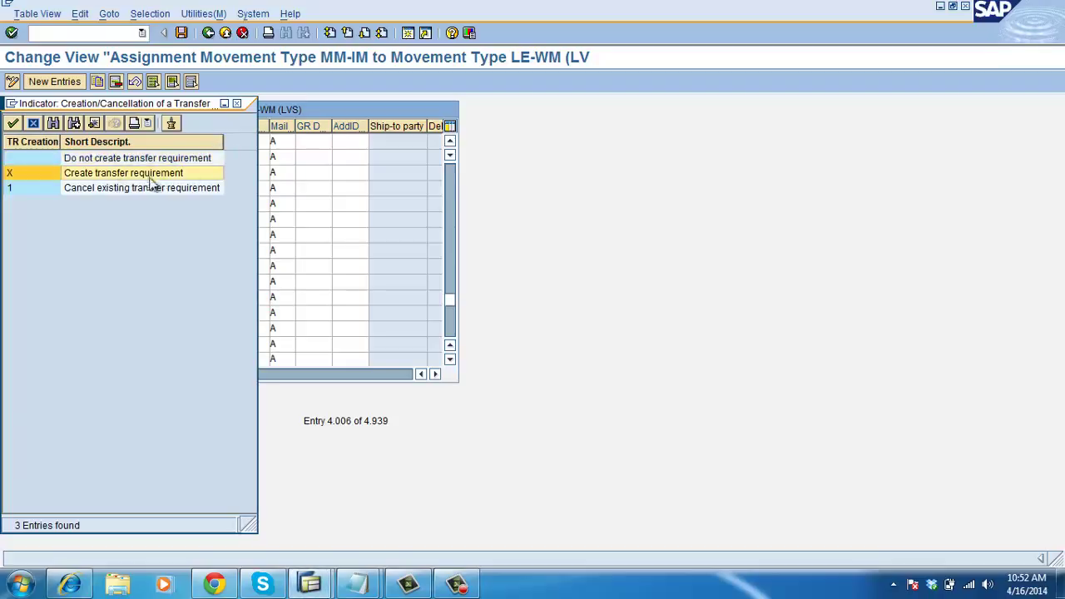
pyautogui.click(238, 105)
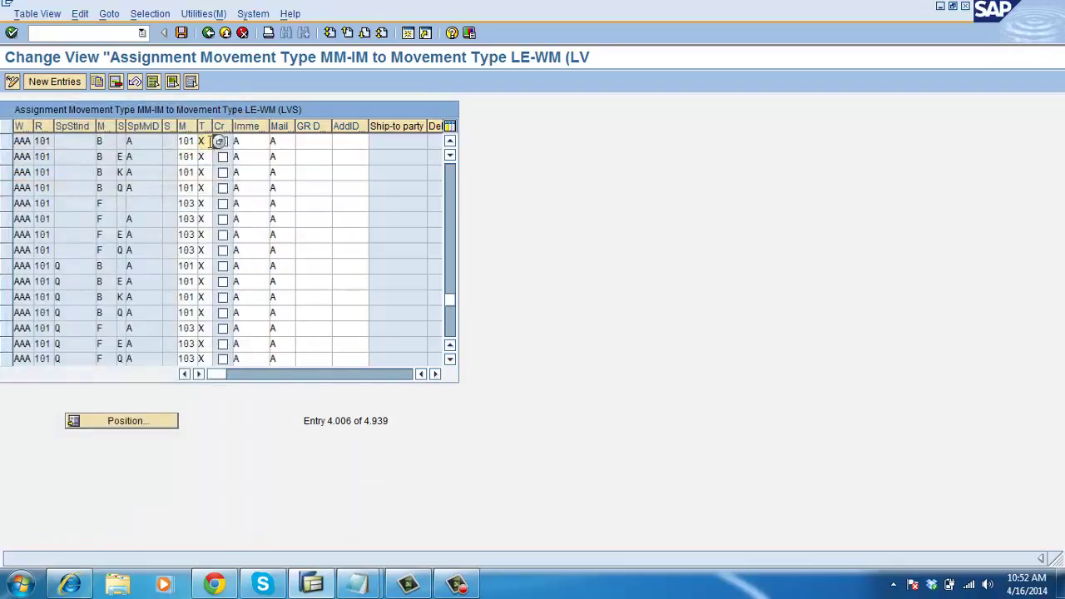
# Step: Check the movement indicator options for warehouse AAA's first movement type 101 entry, close the list and save the assignment view
pyautogui.click(105, 141)
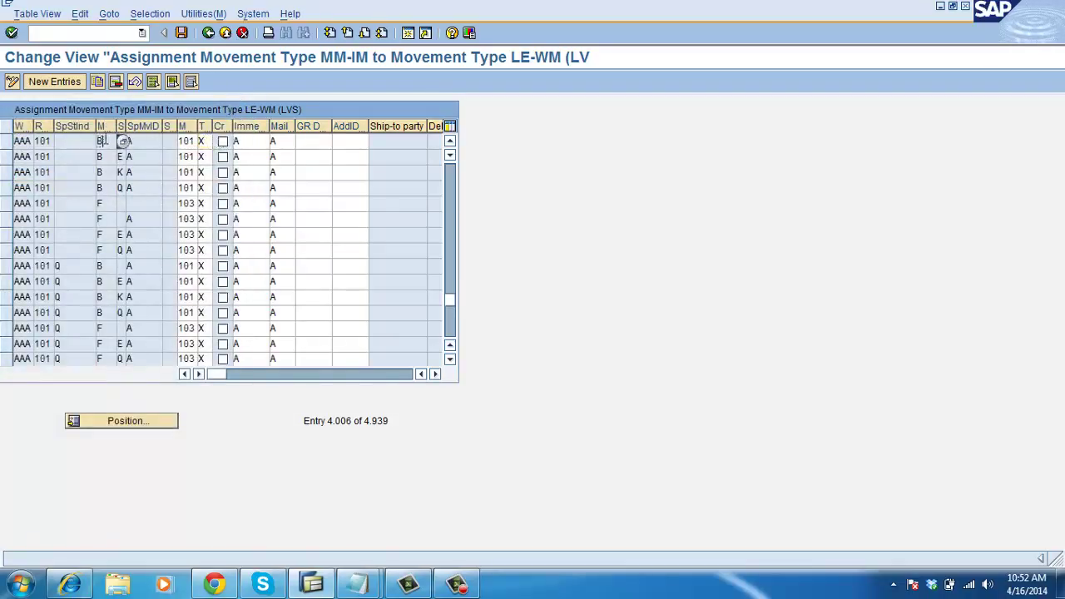
pyautogui.press('F4')
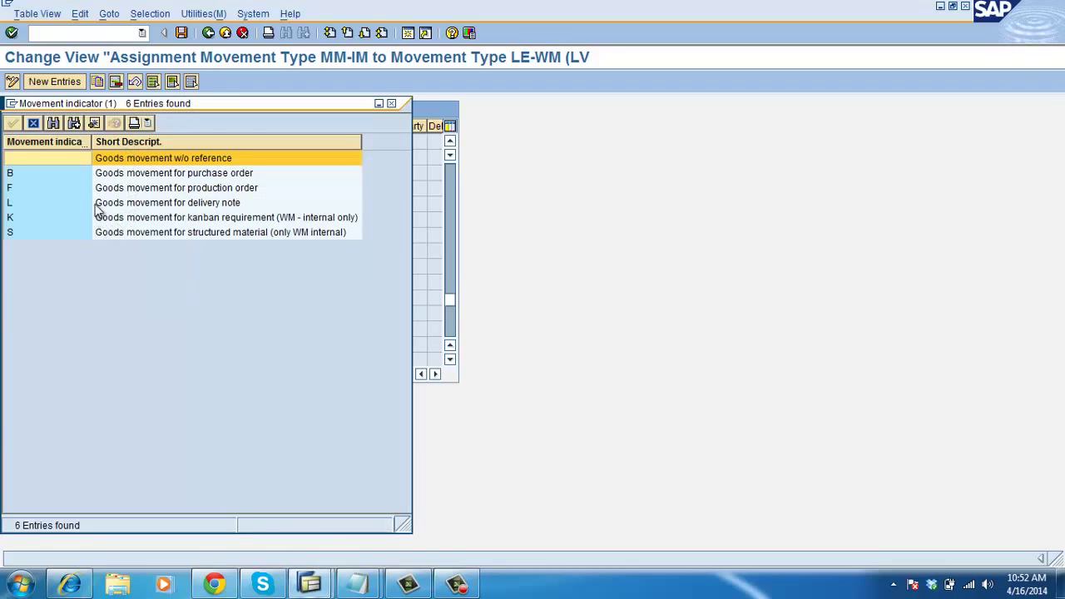
pyautogui.click(167, 178)
pyautogui.click(391, 104)
pyautogui.click(210, 140)
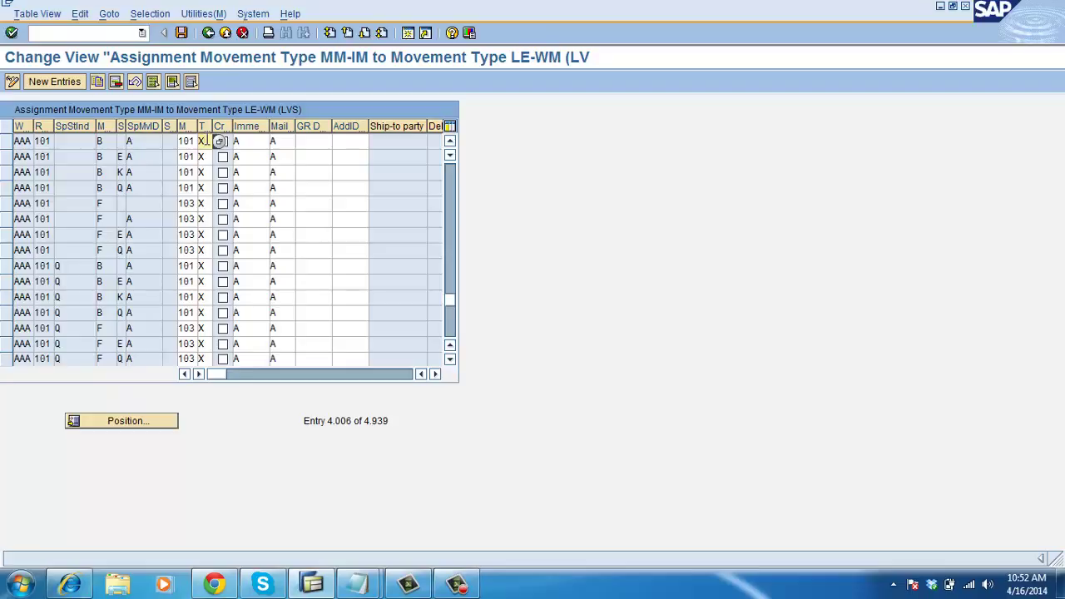
pyautogui.click(182, 33)
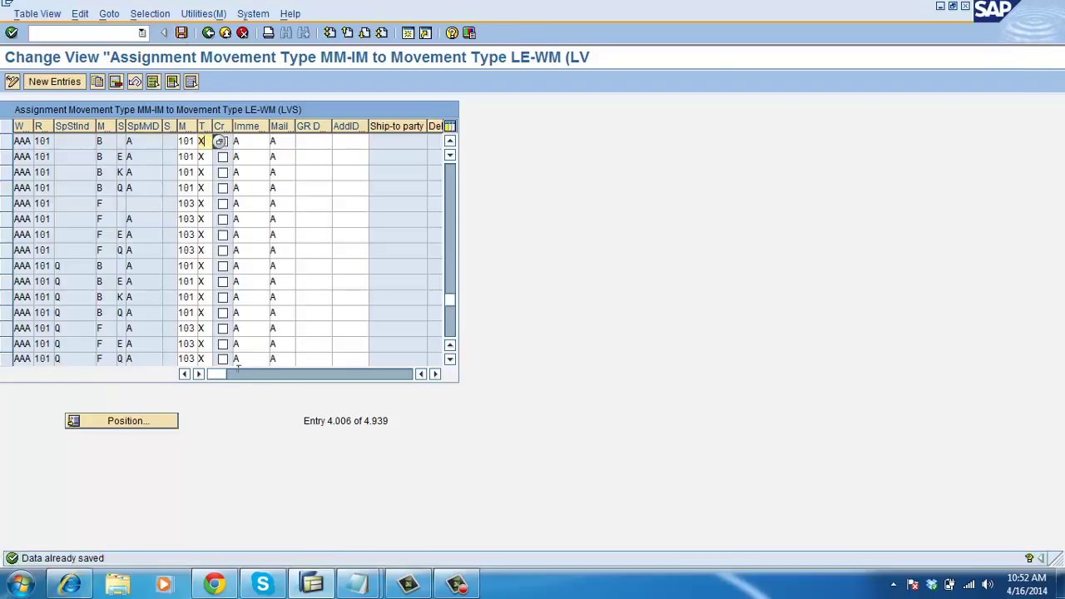
# Step: Review the remaining topics in Notepad's Transfer Requirement list and switch back to SAP
pyautogui.moveTo(363, 588)
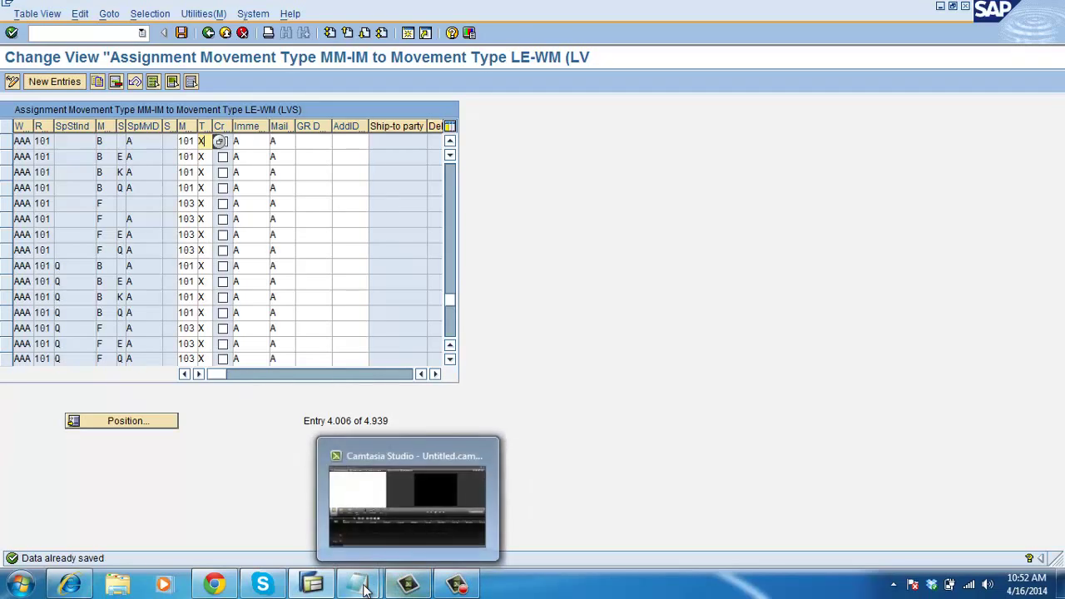
pyautogui.moveTo(312, 585)
pyautogui.click(417, 509)
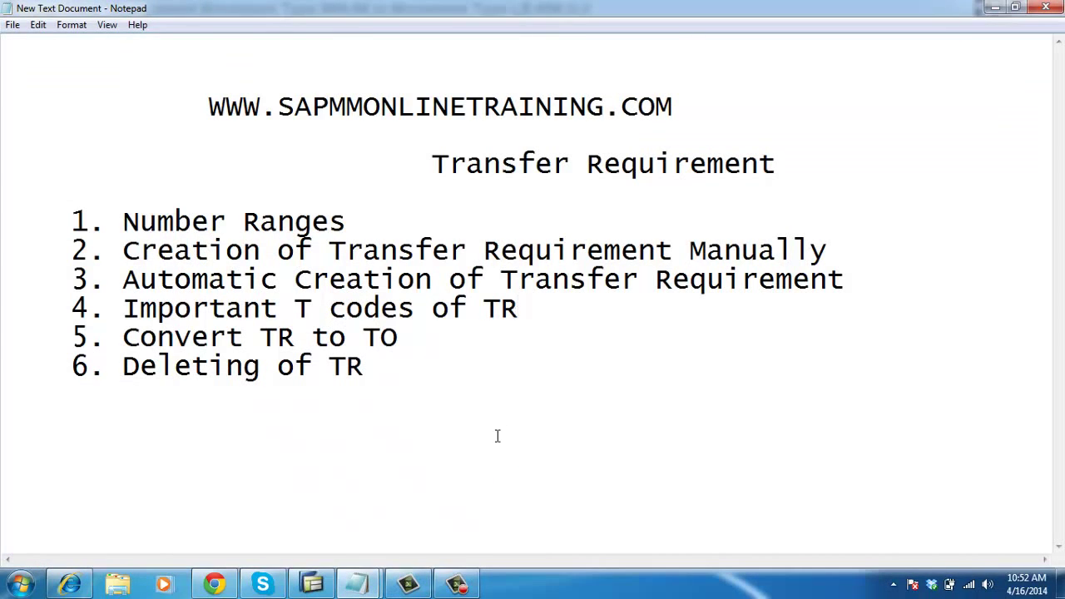
pyautogui.click(314, 585)
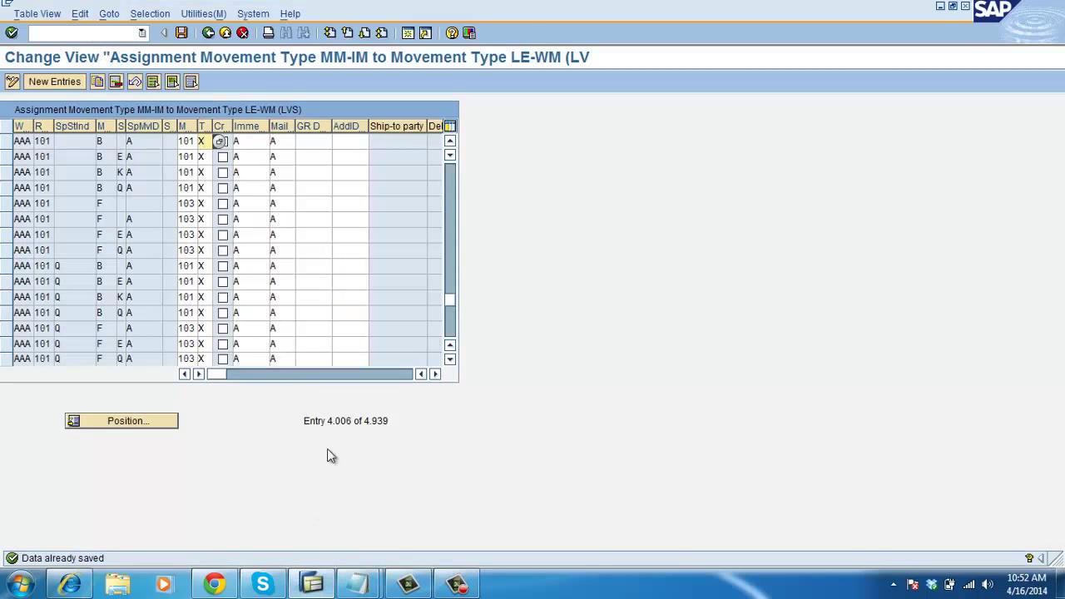
# Step: Run transaction LT04 for transfer requirement 31 in warehouse AAA, generate the transfer order item and save the transfer order
pyautogui.click(51, 35)
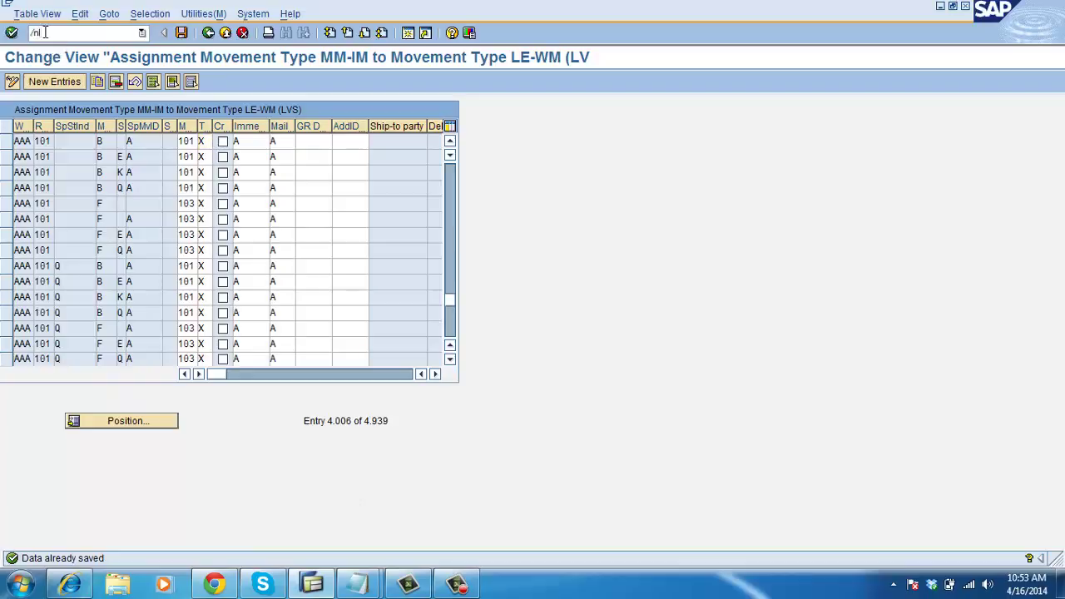
pyautogui.write('/nlt04')
pyautogui.press('Return')
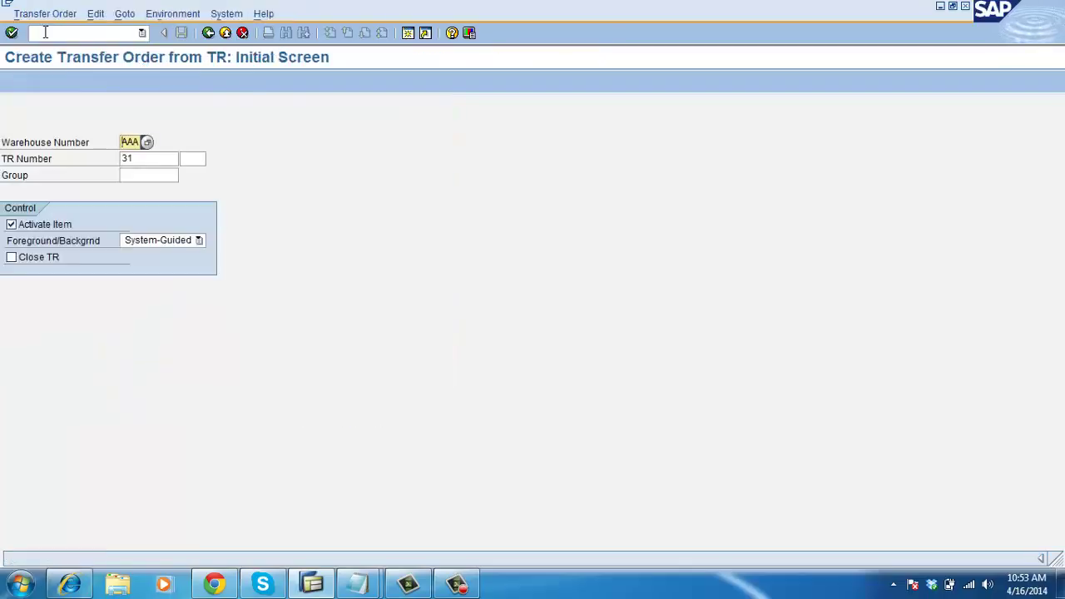
pyautogui.click(159, 164)
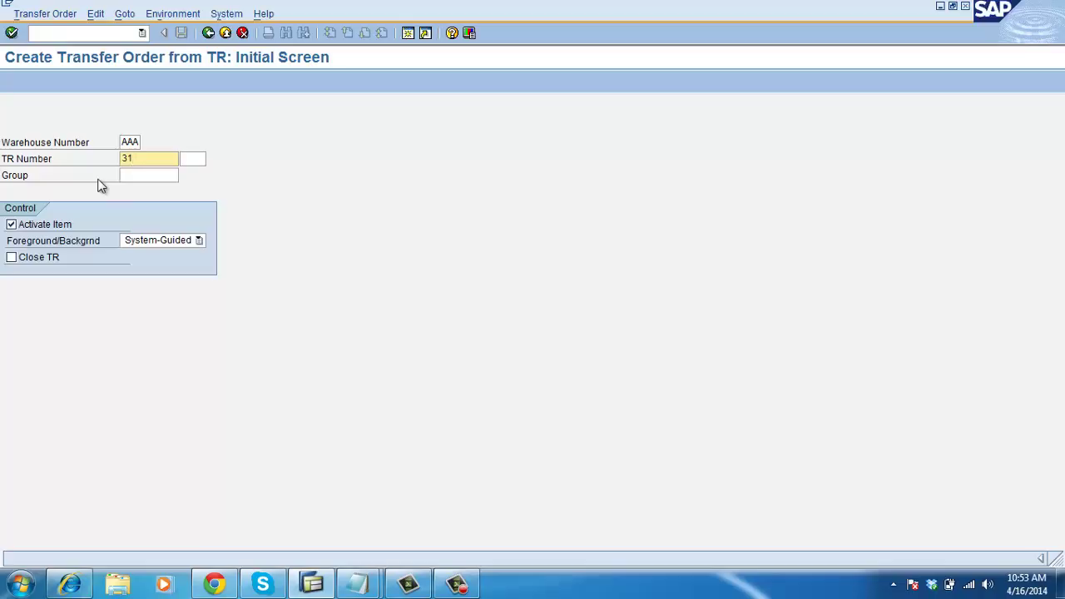
pyautogui.press('Return')
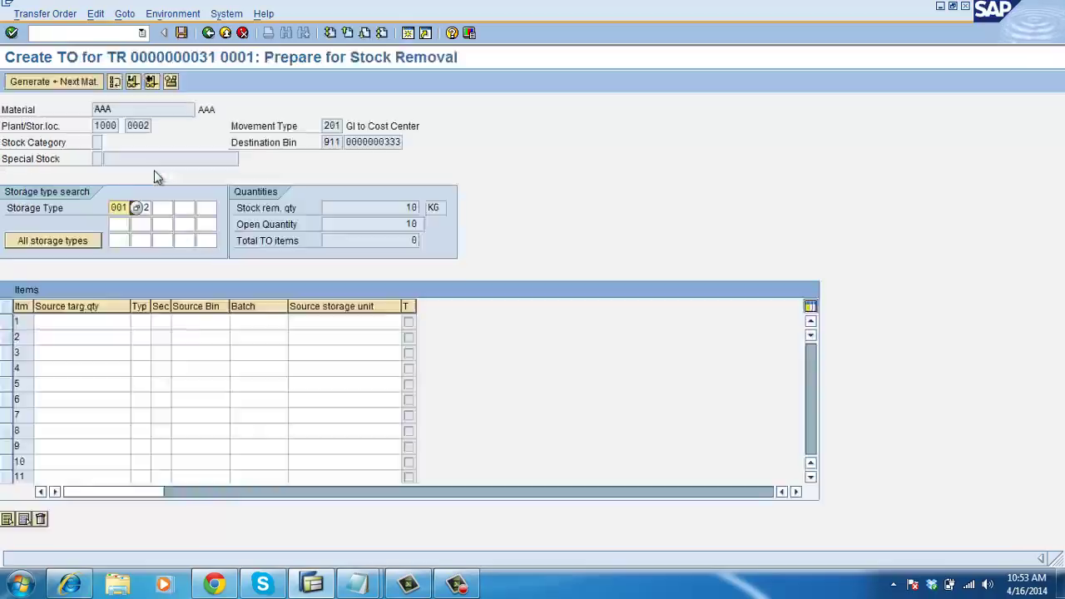
pyautogui.click(75, 86)
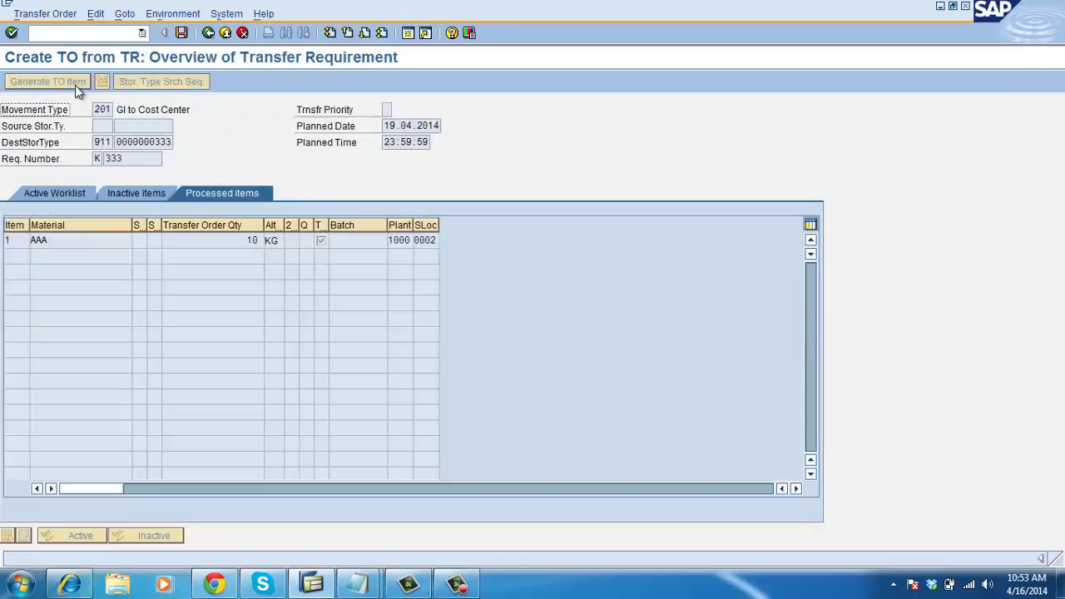
pyautogui.click(181, 33)
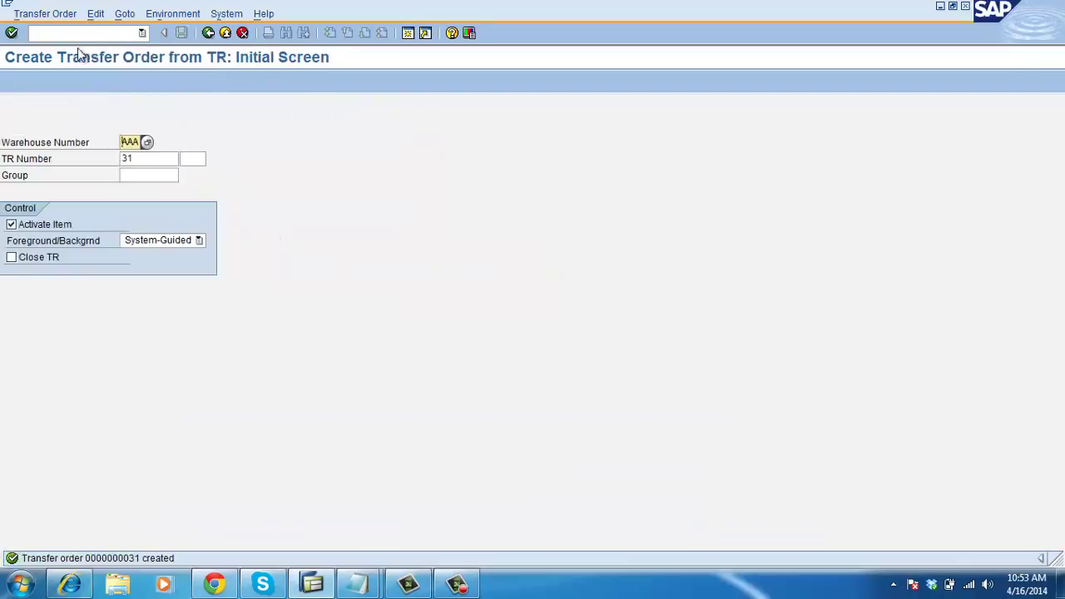
# Step: Confirm transfer order 31 in warehouse AAA in the foreground with the Pick + transfer option
pyautogui.click(62, 35)
pyautogui.press('Return')
pyautogui.press('Return')
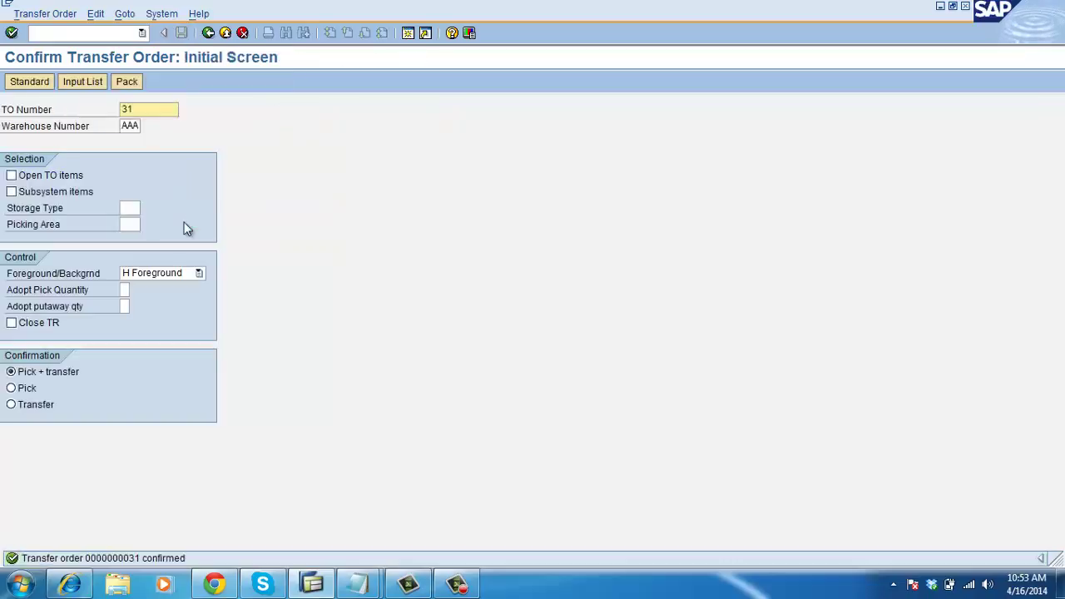
pyautogui.click(54, 38)
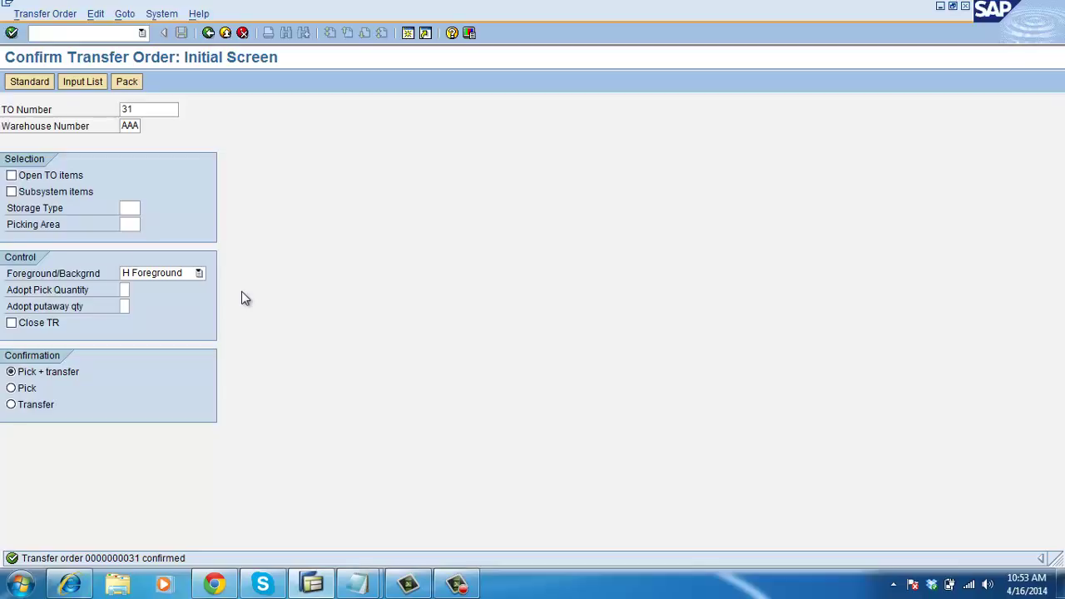
pyautogui.click(59, 31)
# Step: Review the Convert TR to TO and Deleting of TR topics in Notepad and return to SAP
pyautogui.moveTo(358, 583)
pyautogui.click(449, 536)
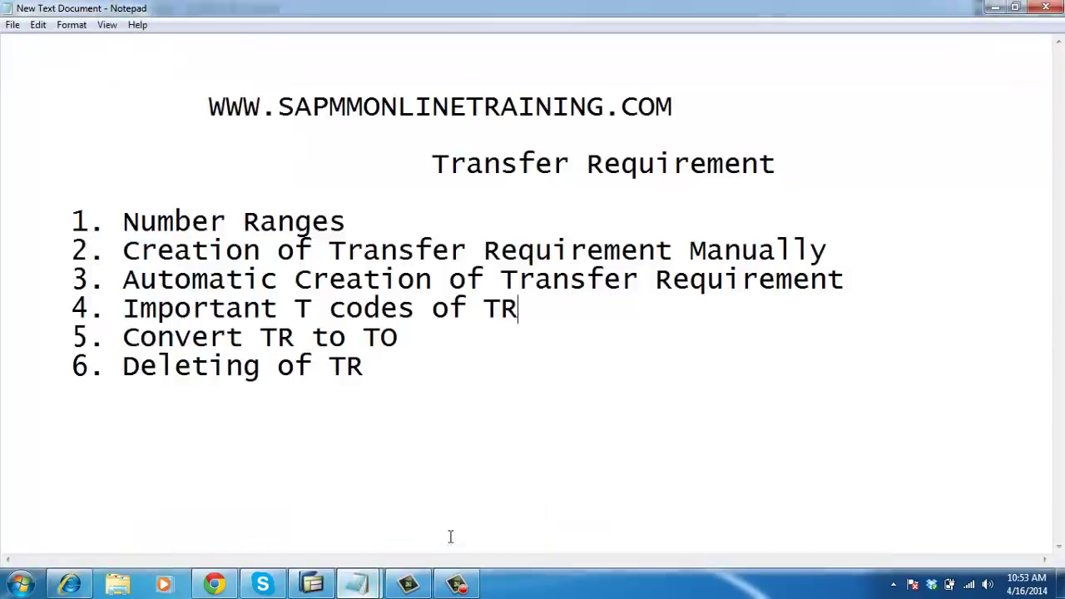
pyautogui.moveTo(381, 373); pyautogui.dragTo(129, 360)
pyautogui.click(225, 342)
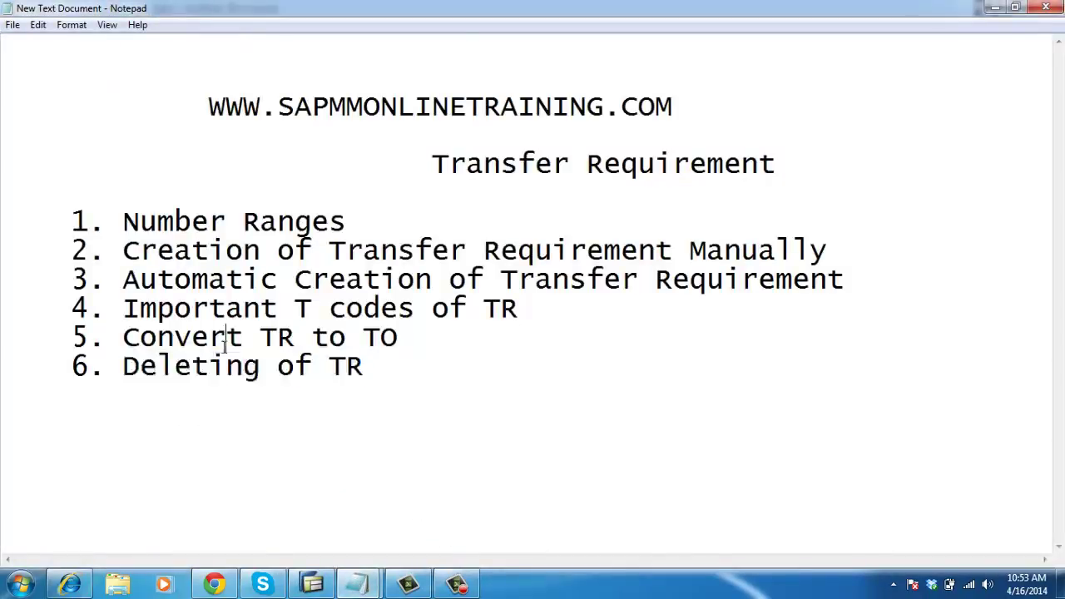
pyautogui.moveTo(409, 337); pyautogui.dragTo(135, 339)
pyautogui.click(242, 413)
pyautogui.click(313, 584)
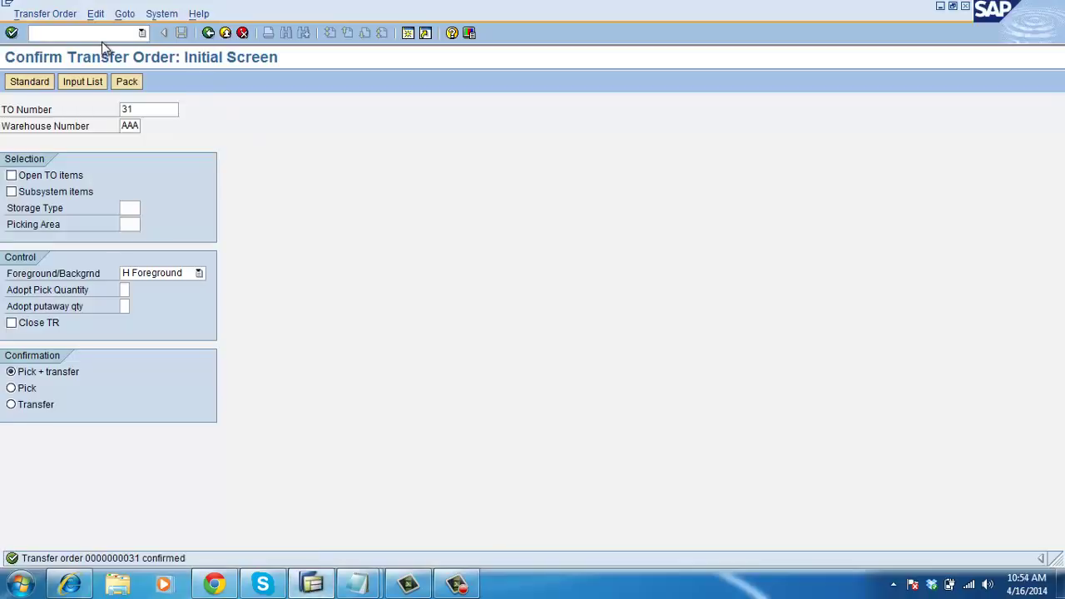
# Step: Start a transfer requirement in LB01 for warehouse AAA with movement type 201 and requirement number K E33
pyautogui.write('/nlb01')
pyautogui.press('Return')
pyautogui.click(131, 159)
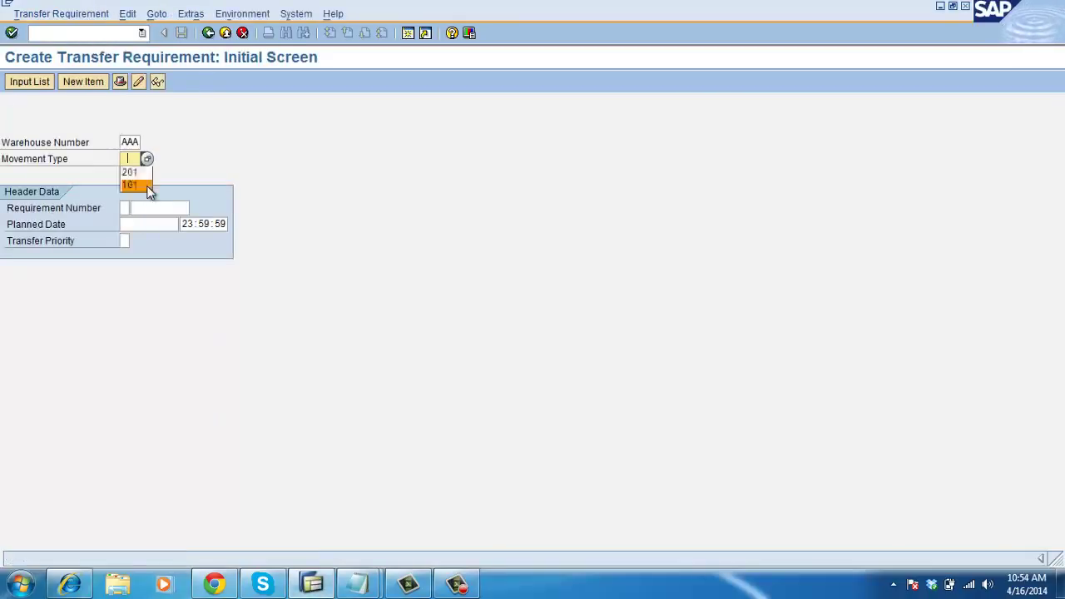
pyautogui.press('Return')
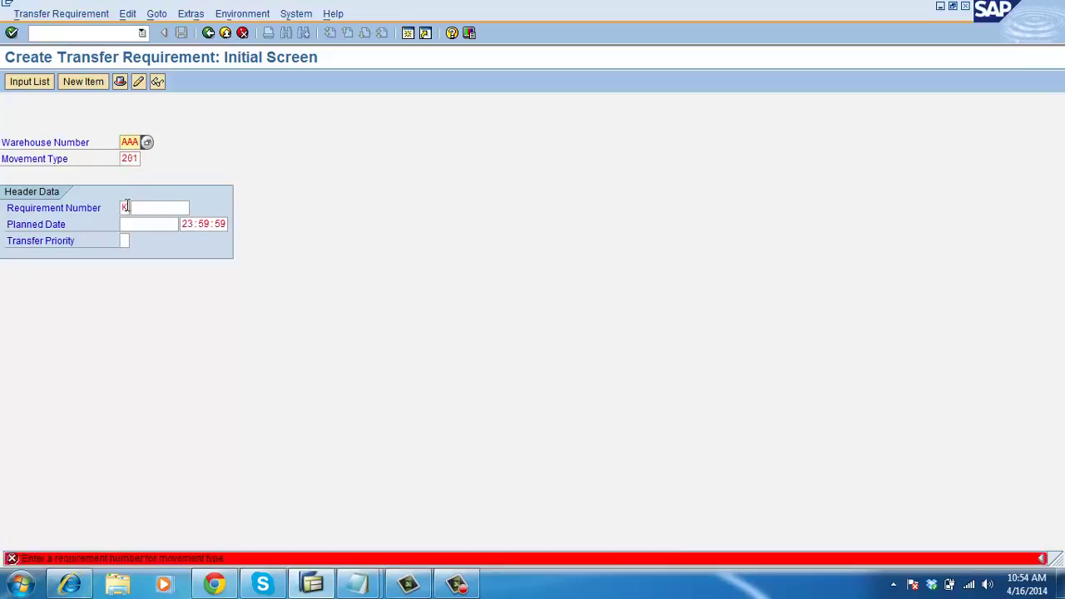
pyautogui.click(155, 211)
pyautogui.write('e33')
pyautogui.press('Return')
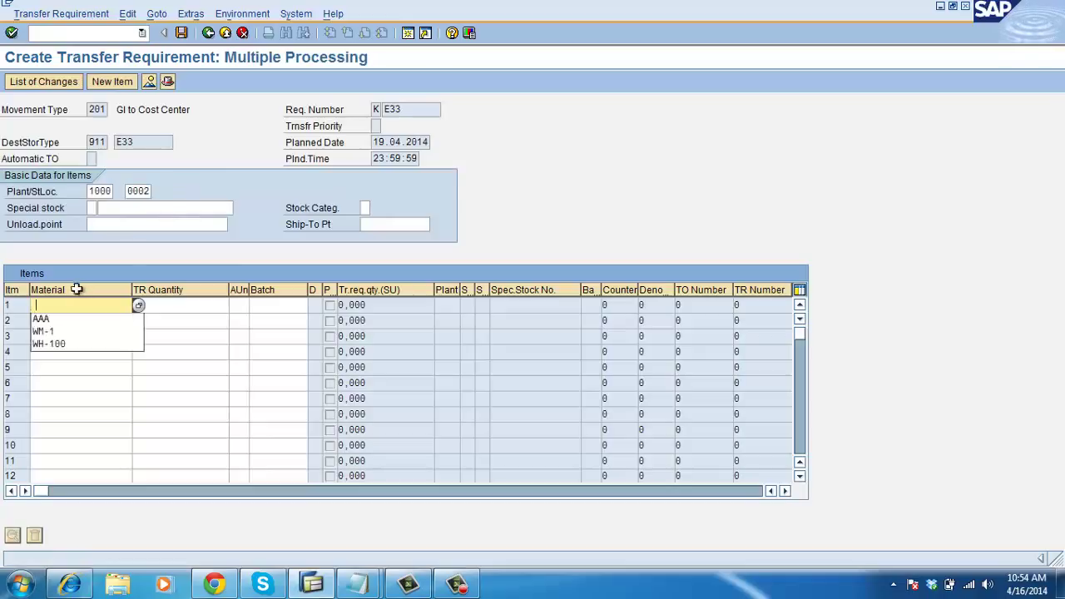
# Step: Add material AAA with a TR quantity of 111 as item 1 and save the transfer requirement
pyautogui.click(63, 320)
pyautogui.press('Return')
pyautogui.write('1')
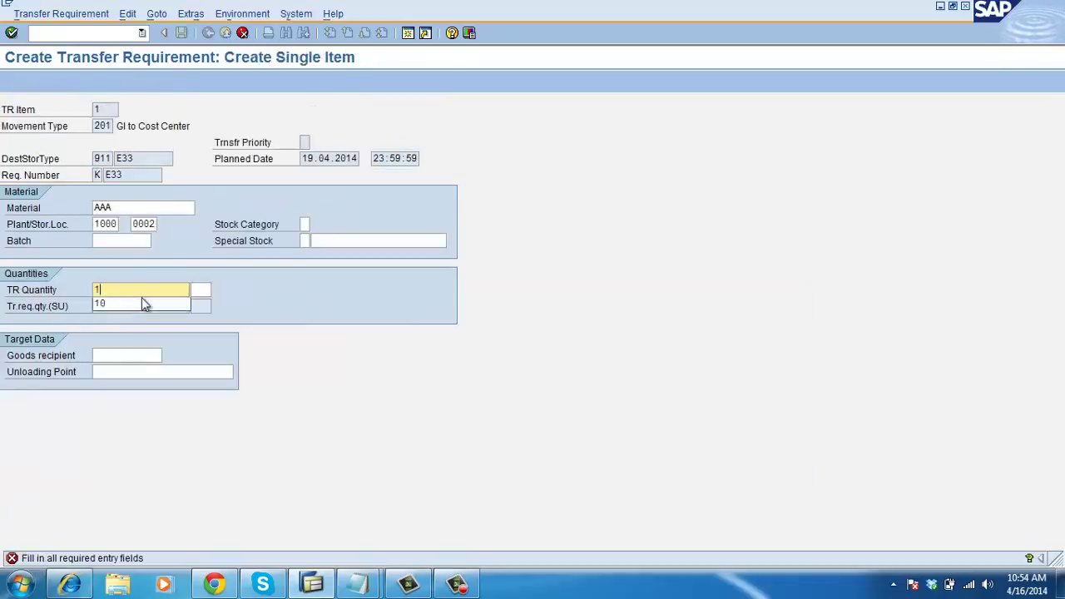
pyautogui.write('11')
pyautogui.press('Return')
pyautogui.press('Return')
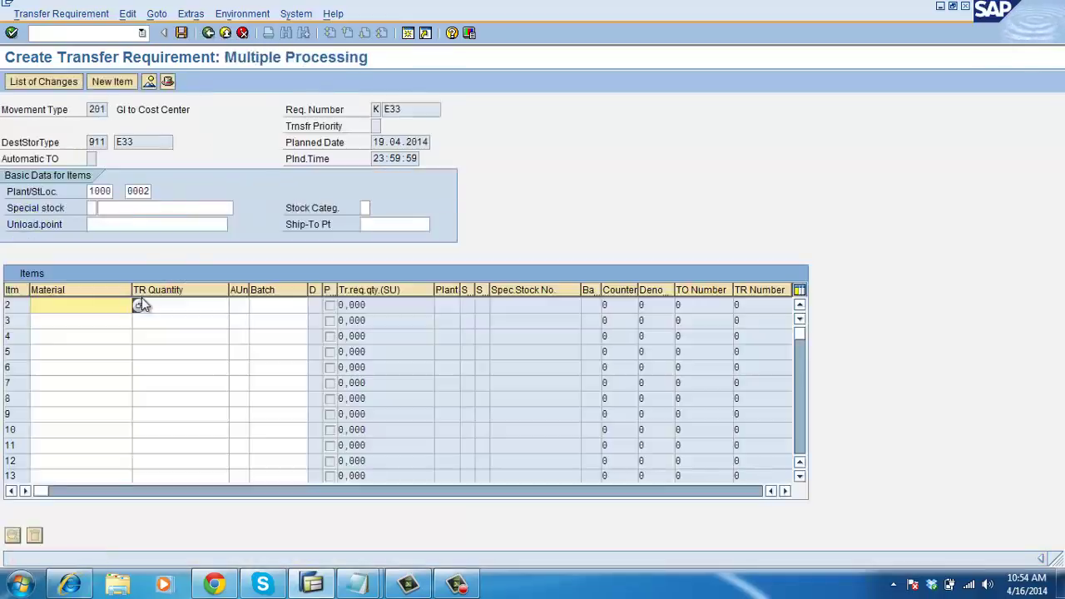
pyautogui.click(165, 309)
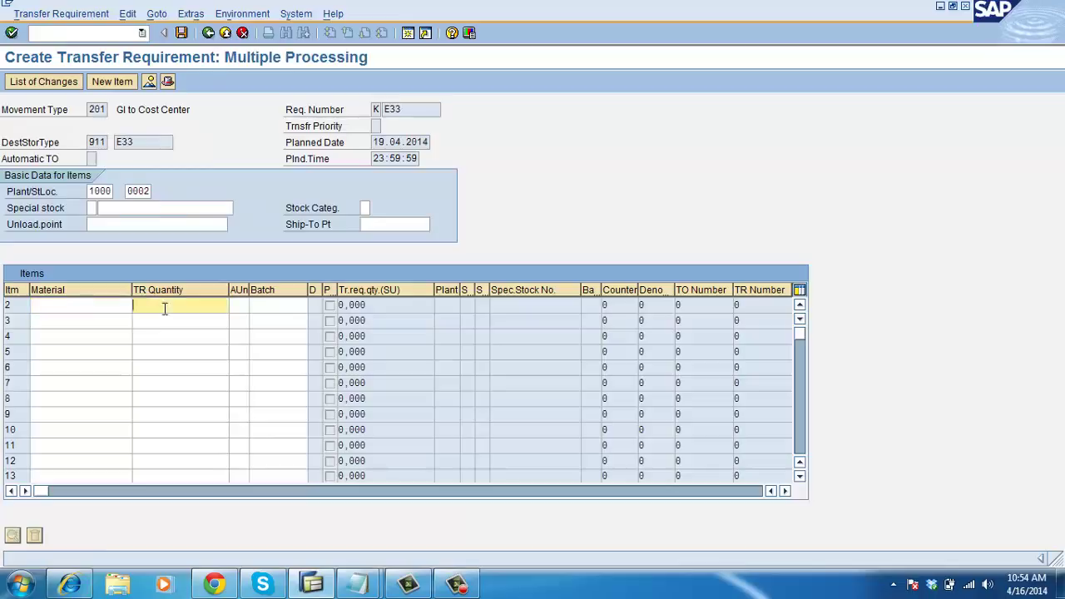
pyautogui.click(181, 33)
# Step: Open transfer requirement 32 of warehouse AAA for changing, delete it and try to reopen it
pyautogui.click(83, 33)
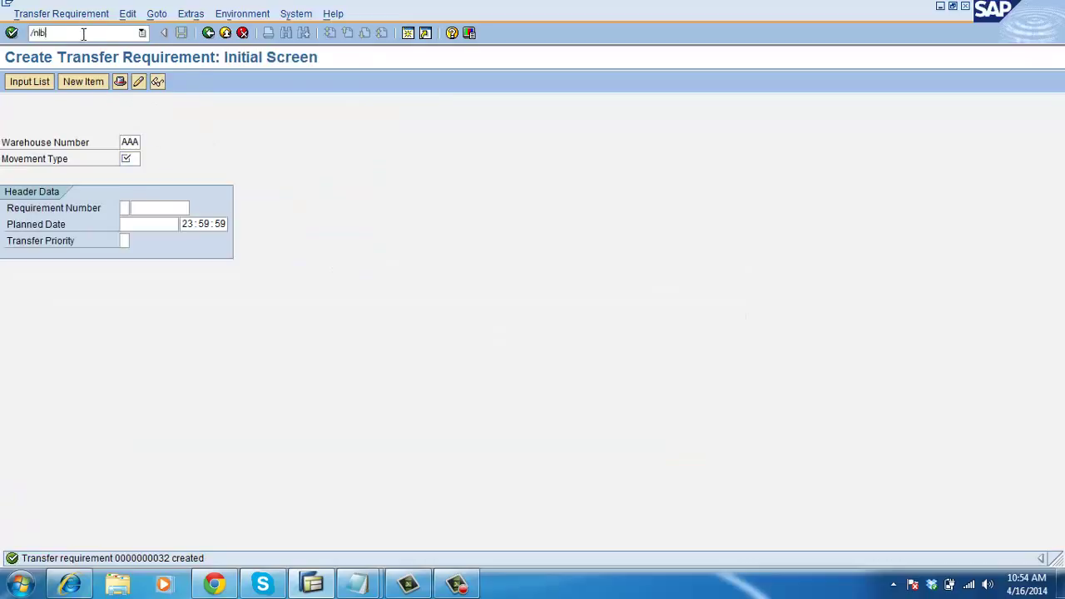
pyautogui.press('Return')
pyautogui.press('Return')
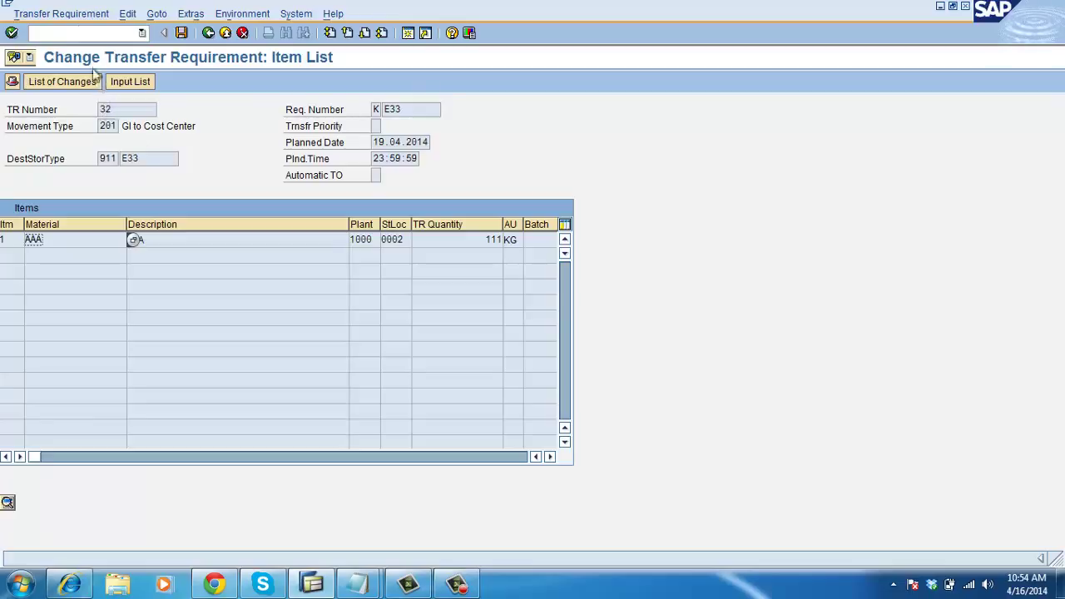
pyautogui.click(73, 15)
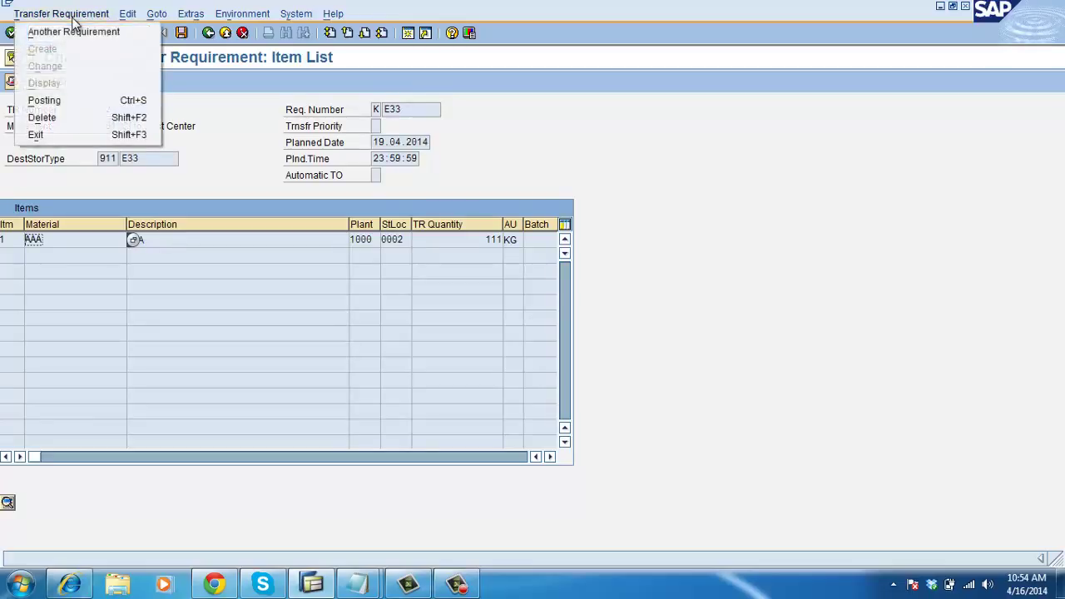
pyautogui.click(75, 117)
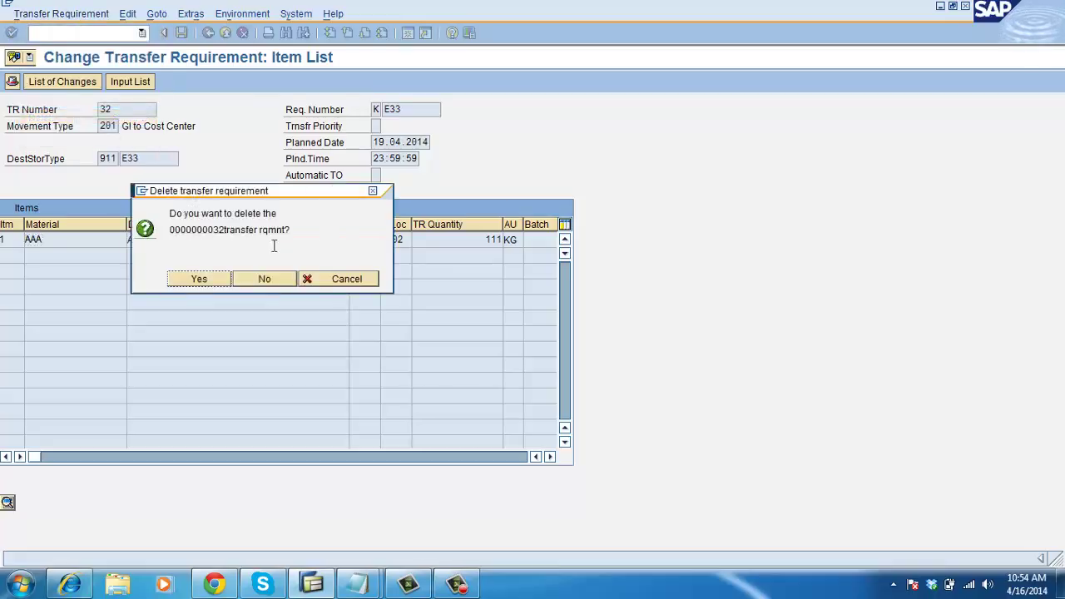
pyautogui.click(212, 286)
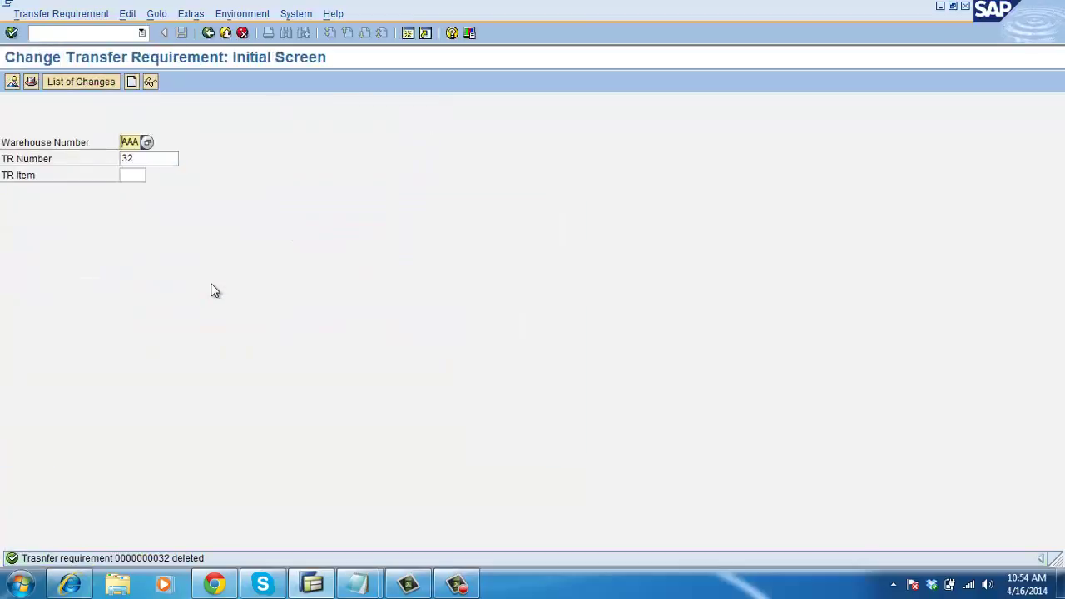
pyautogui.press('Return')
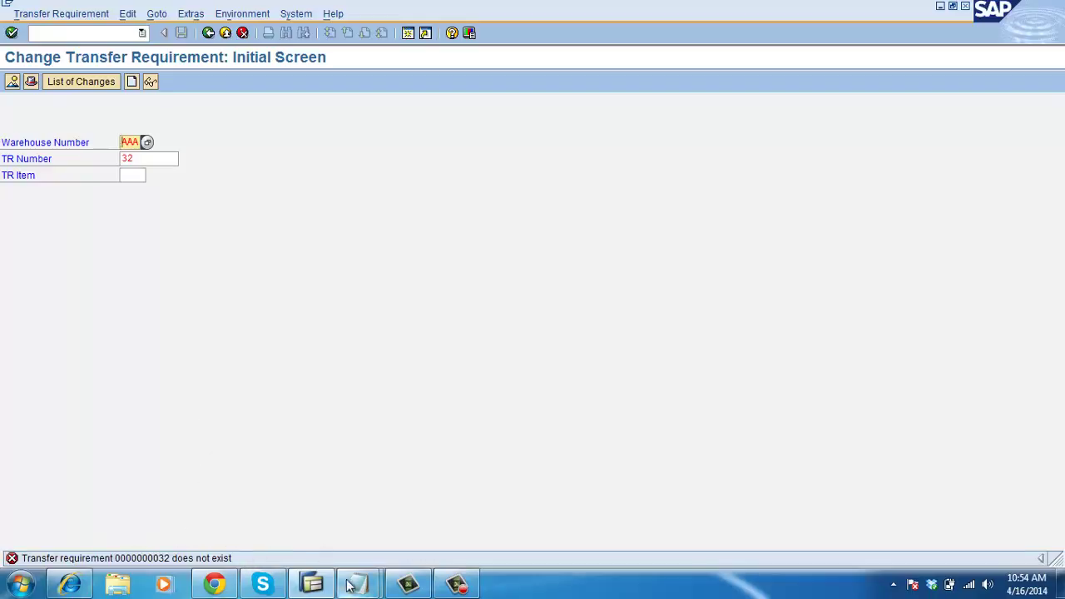
# Step: Check the Important T codes of TR topic in Notepad and switch back to SAP
pyautogui.moveTo(358, 584)
pyautogui.click(420, 526)
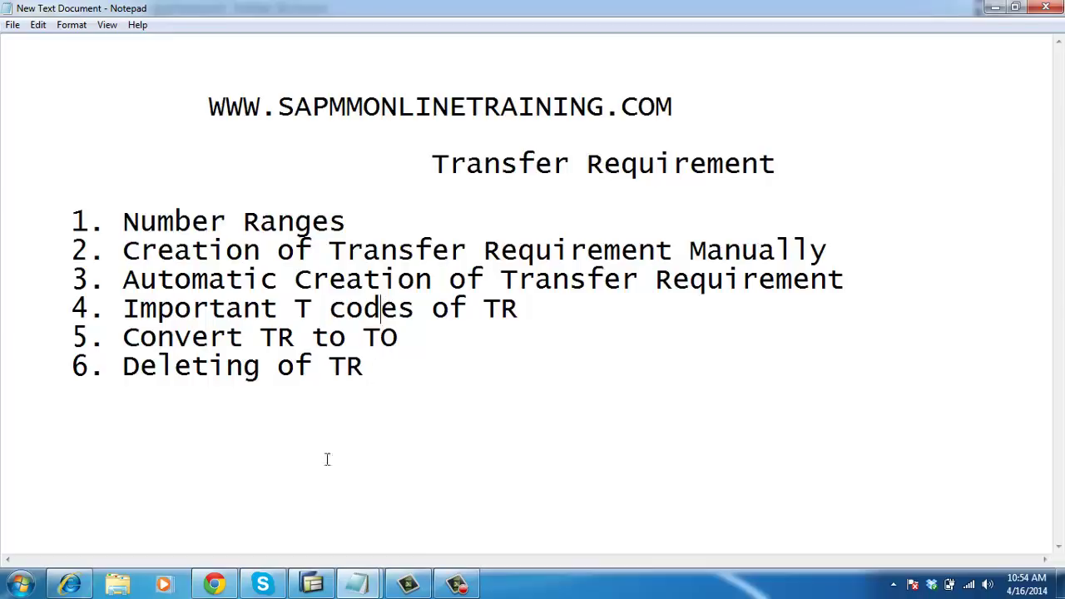
pyautogui.click(322, 582)
# Step: List the open transfer requirements of warehouse AAA for source storage type 001 in transaction LB10
pyautogui.click(110, 33)
pyautogui.write('/nlb01')
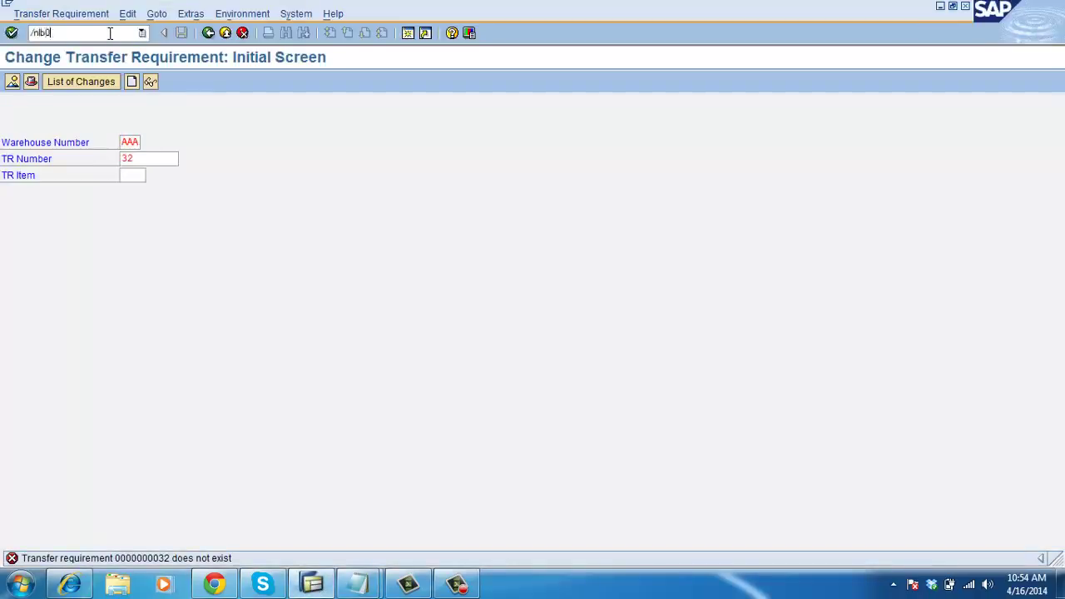
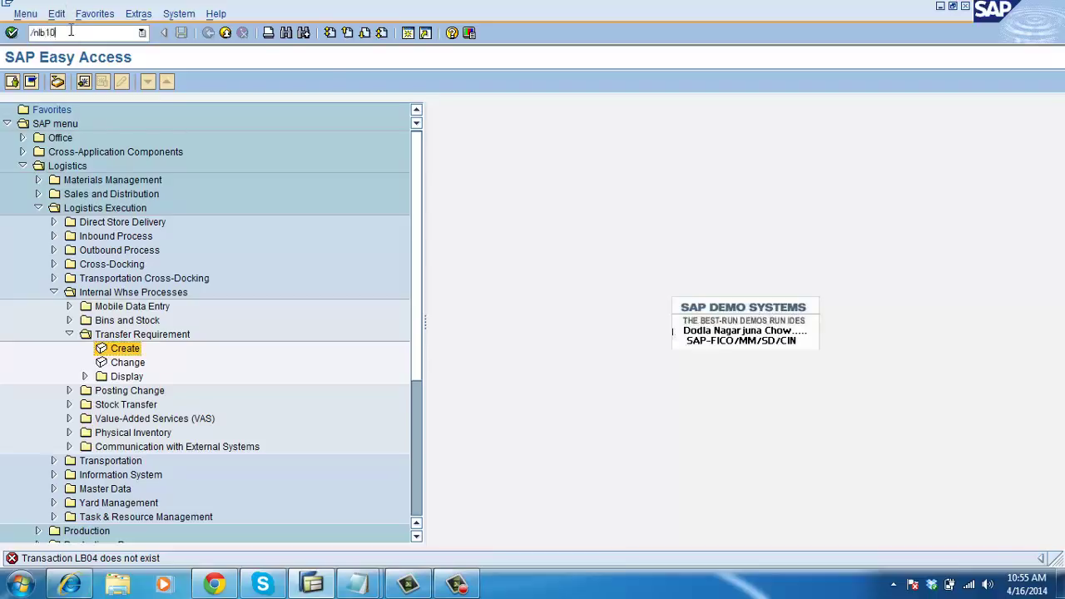
pyautogui.press('Return')
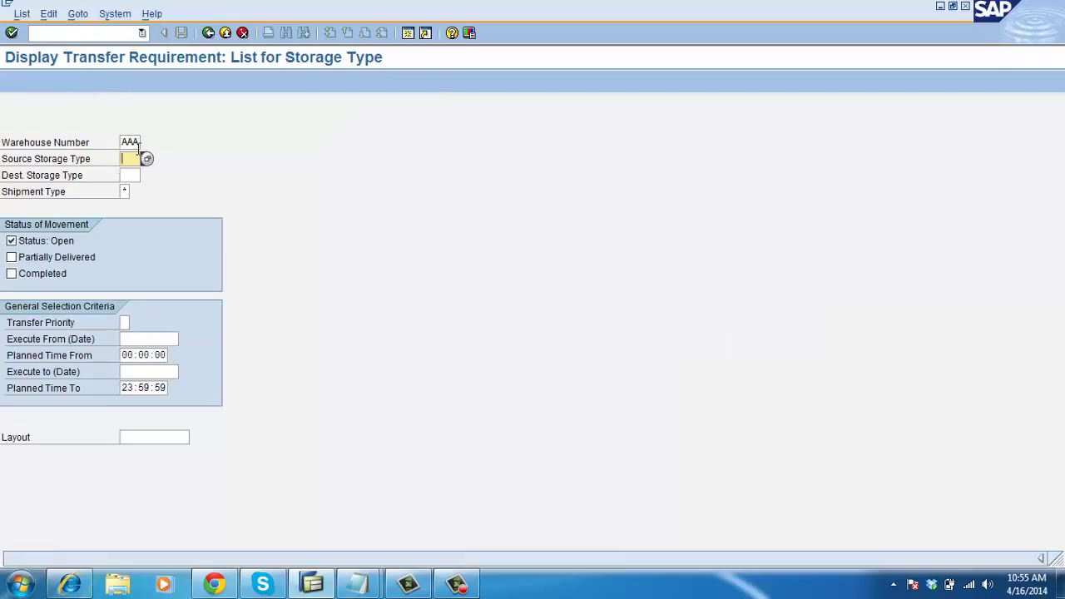
pyautogui.write('001')
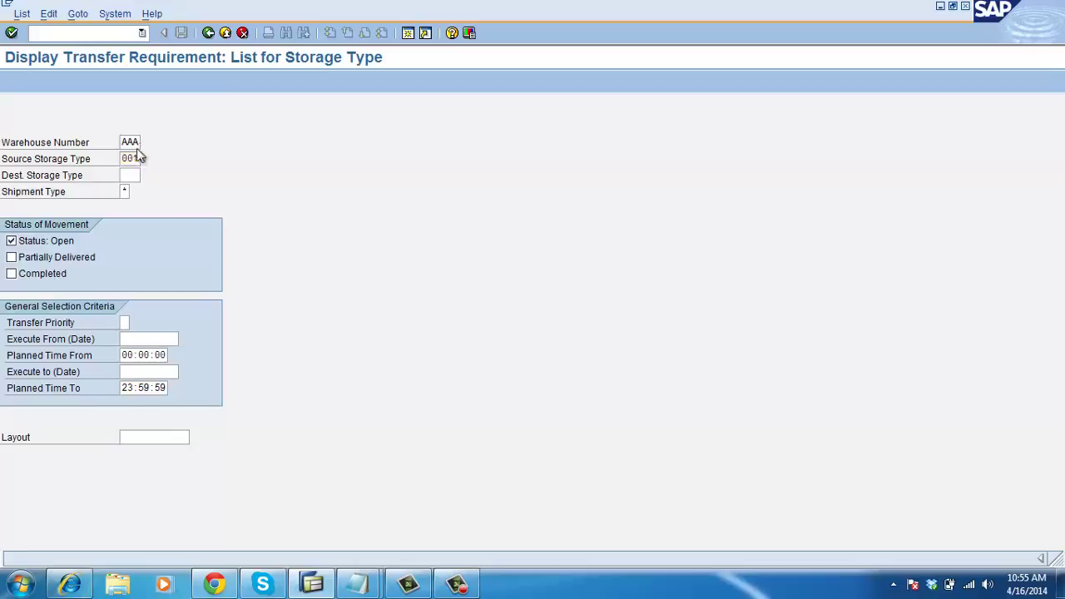
pyautogui.press('Return')
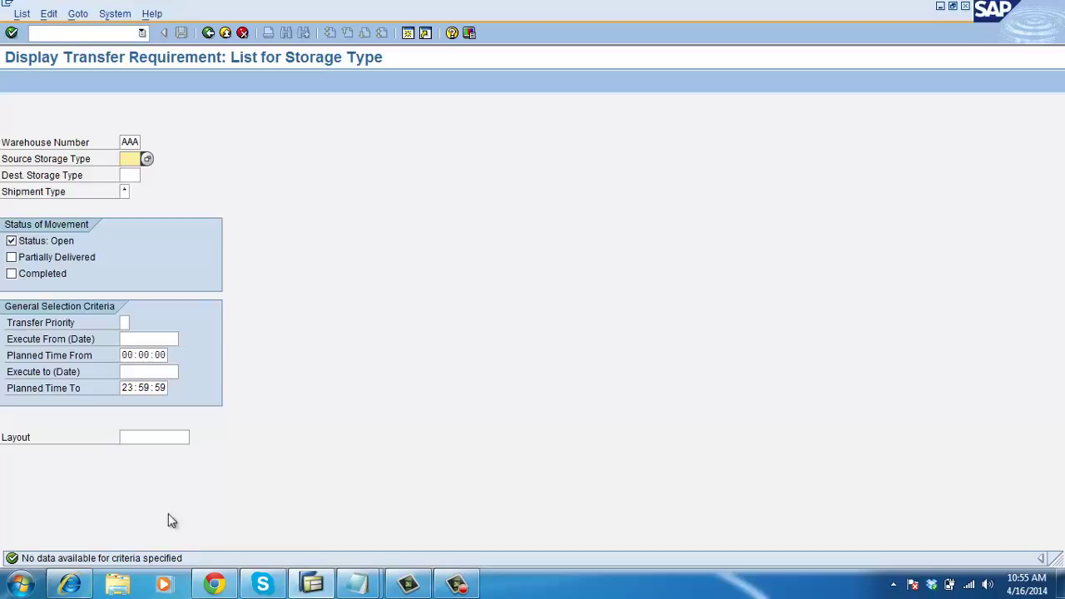
# Step: List the transfer requirements for material AAA in plant 1000, storage location 0002, and return to the selection screen
pyautogui.click(70, 30)
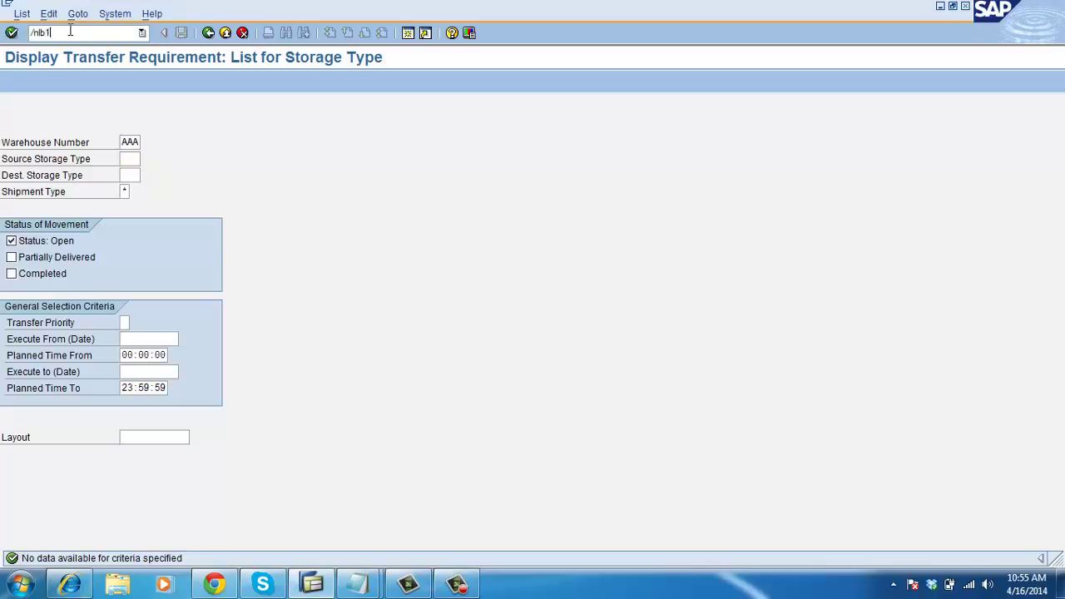
pyautogui.press('Return')
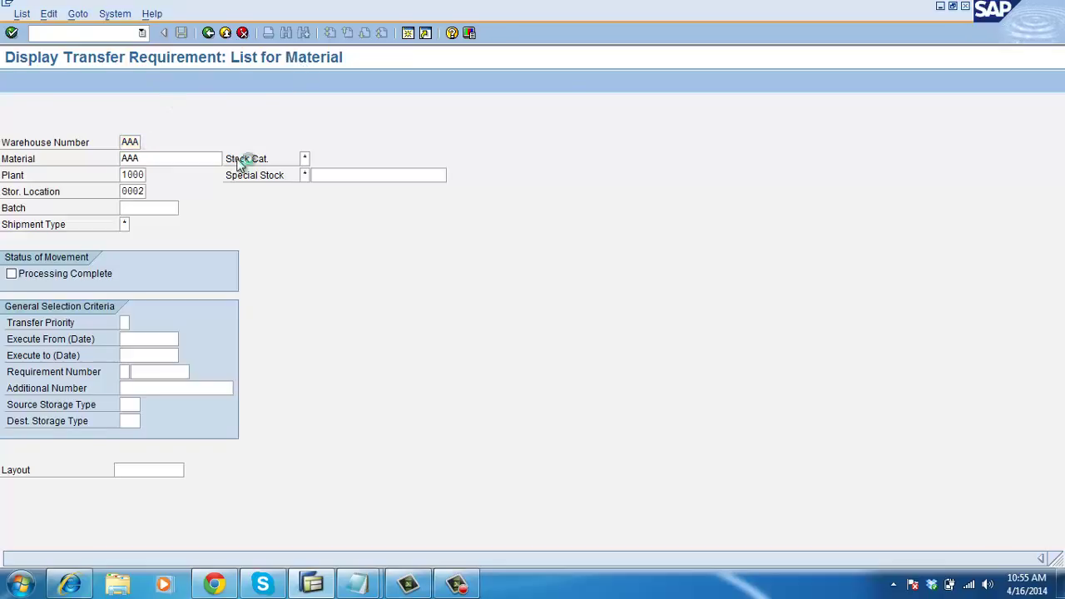
pyautogui.press('F8')
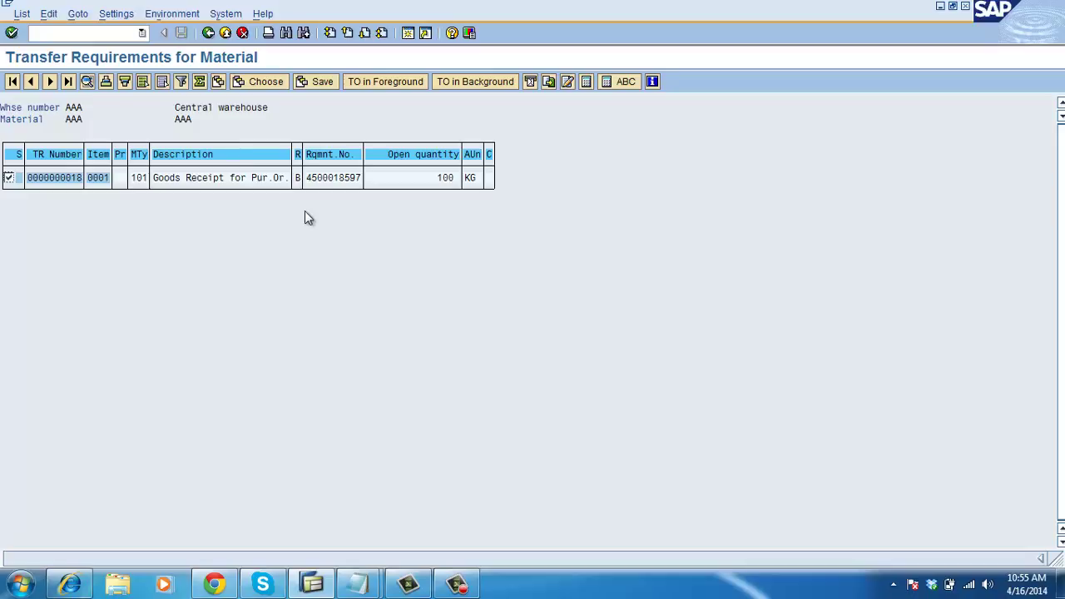
pyautogui.click(207, 34)
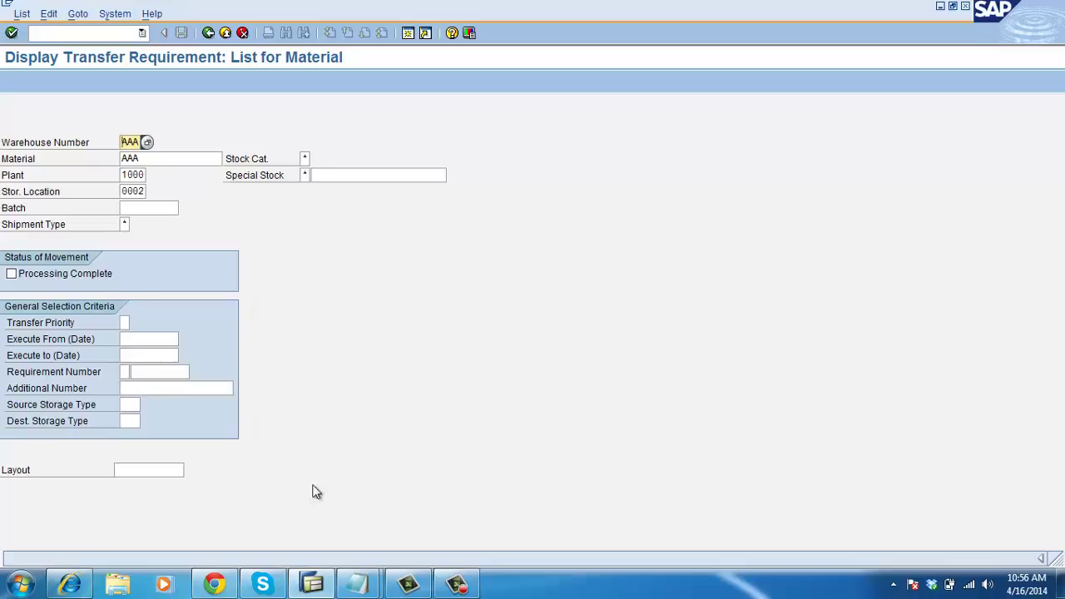
# Step: Run the transfer requirement list for material AAA in warehouse AAA again
pyautogui.click(458, 585)
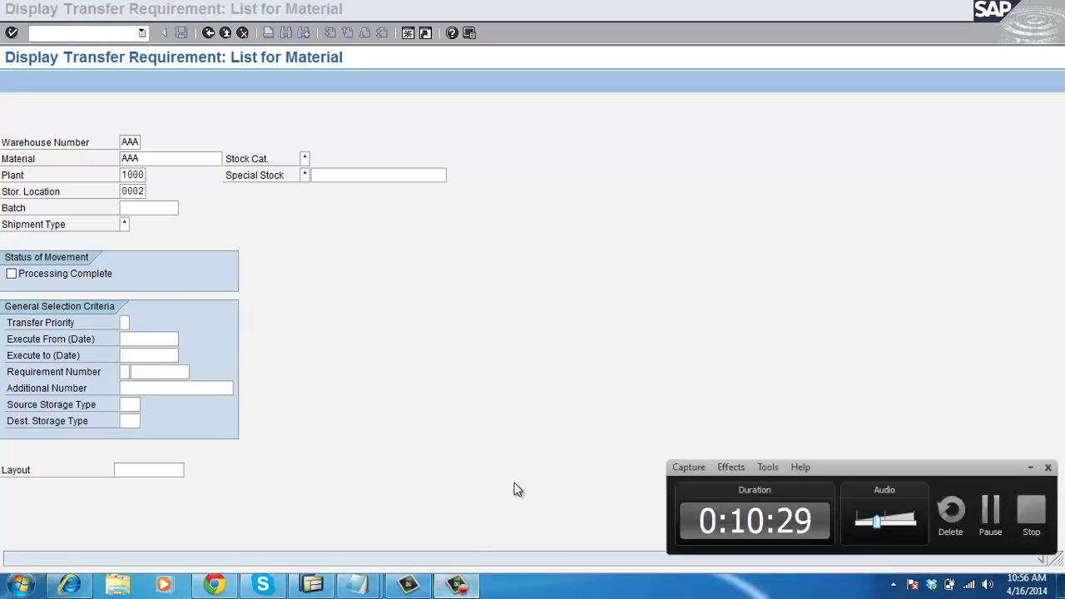
pyautogui.click(249, 216)
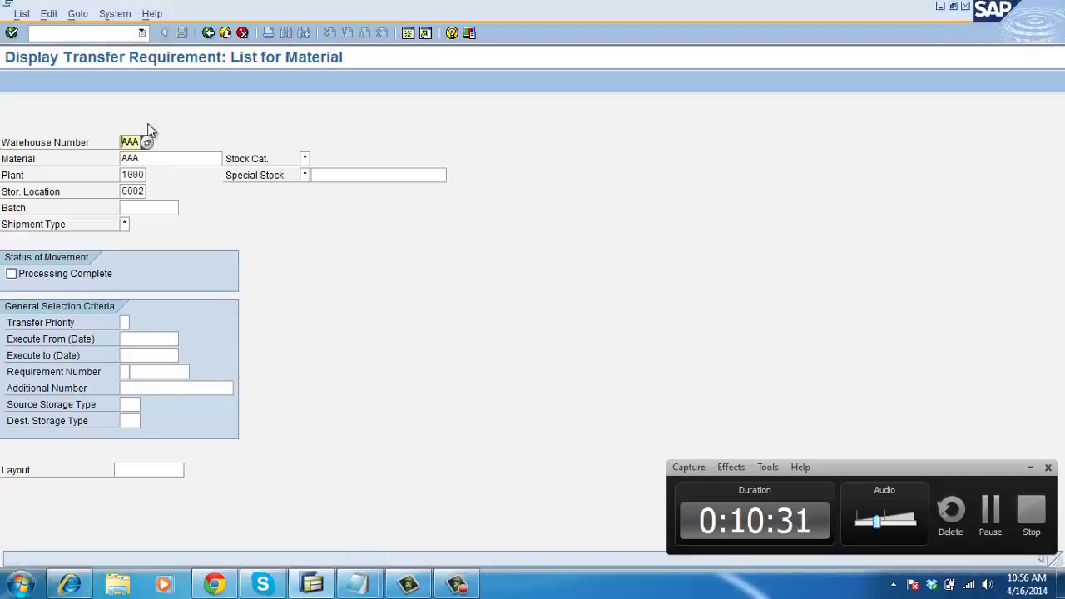
pyautogui.press('F8')
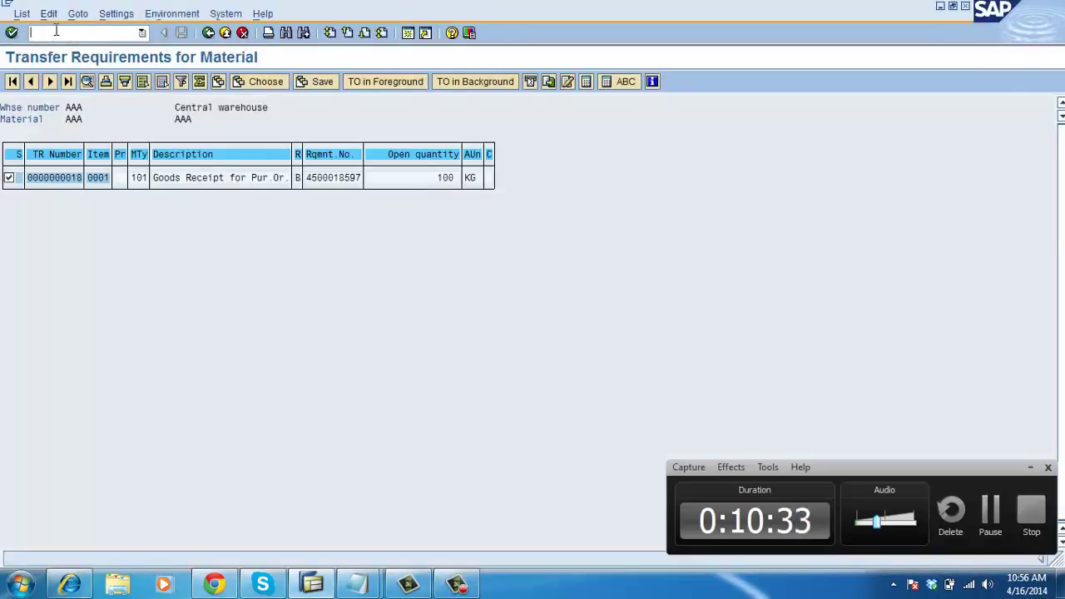
pyautogui.click(56, 31)
pyautogui.write('/nsp')
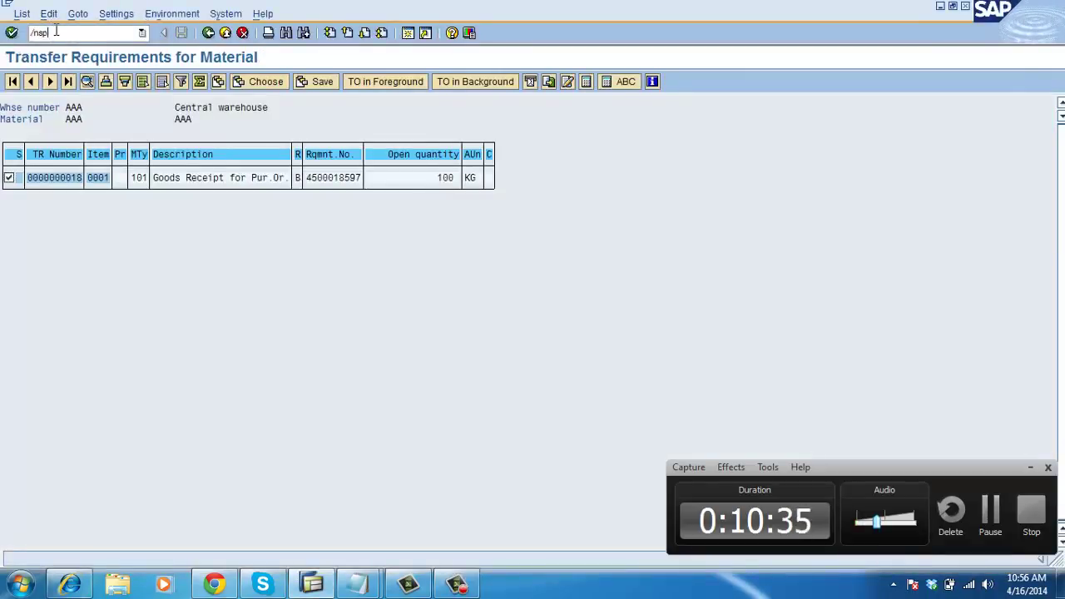
pyautogui.write('ro')
pyautogui.press('Return')
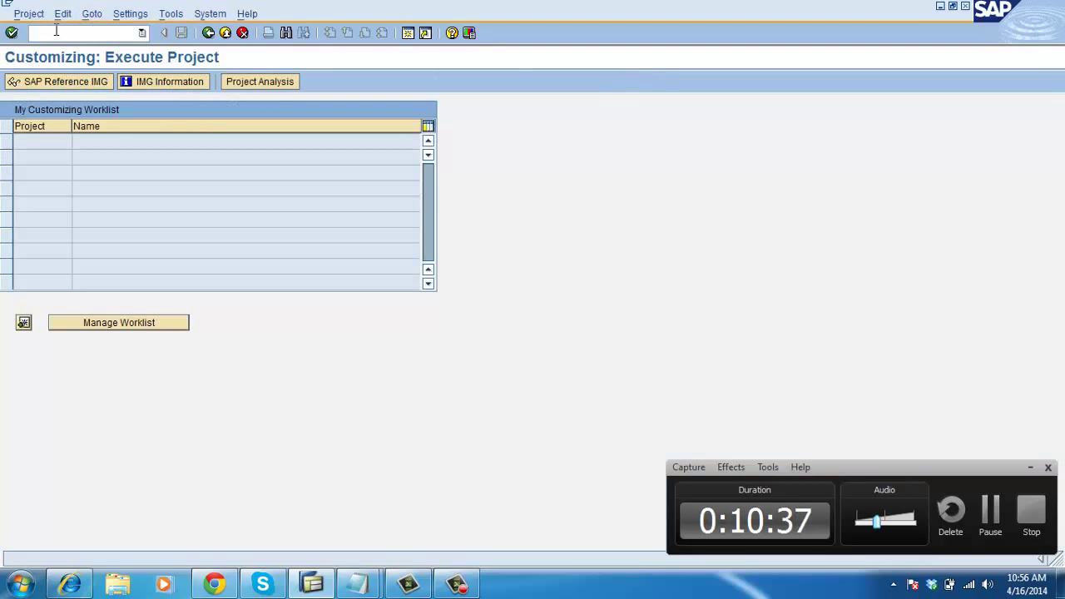
pyautogui.click(69, 82)
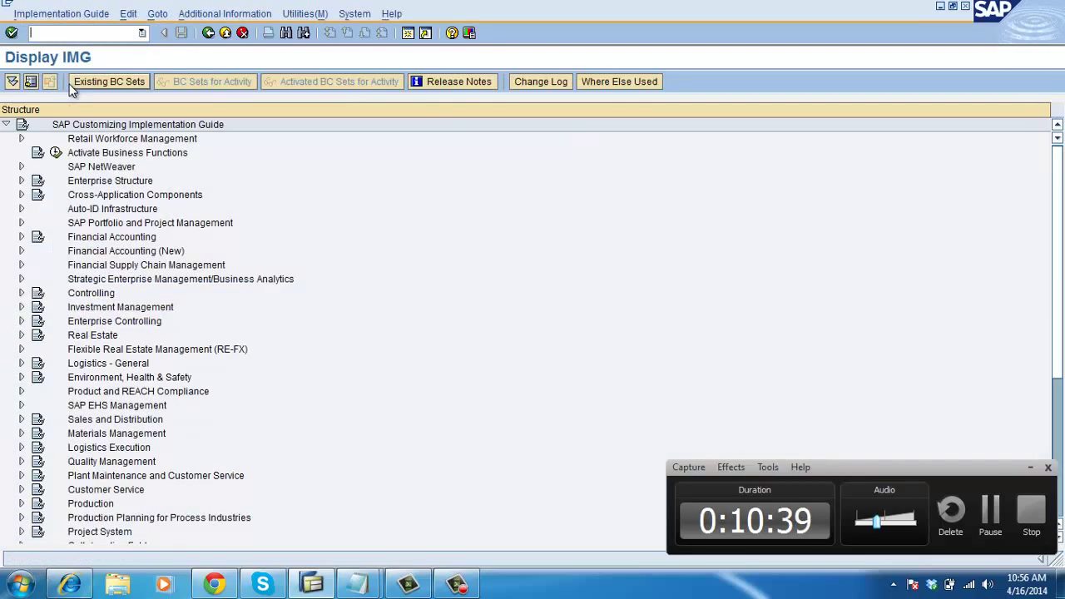
# Step: Return to SAP Easy Access, open the single transfer requirement display and try to display requirement 32 of warehouse AAA
pyautogui.click(71, 34)
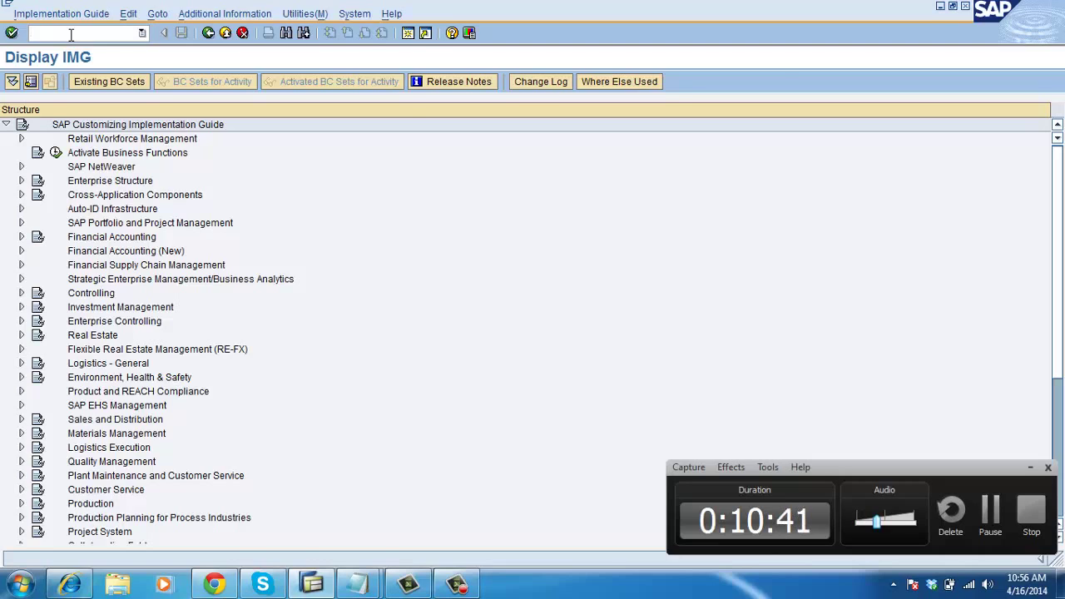
pyautogui.write('/n')
pyautogui.press('Return')
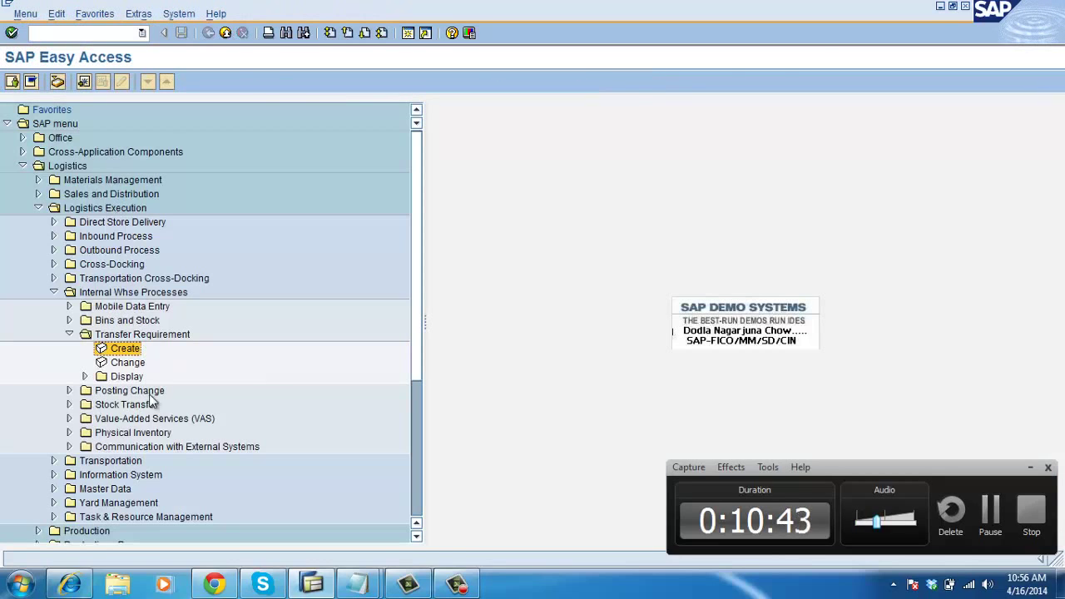
pyautogui.click(85, 376)
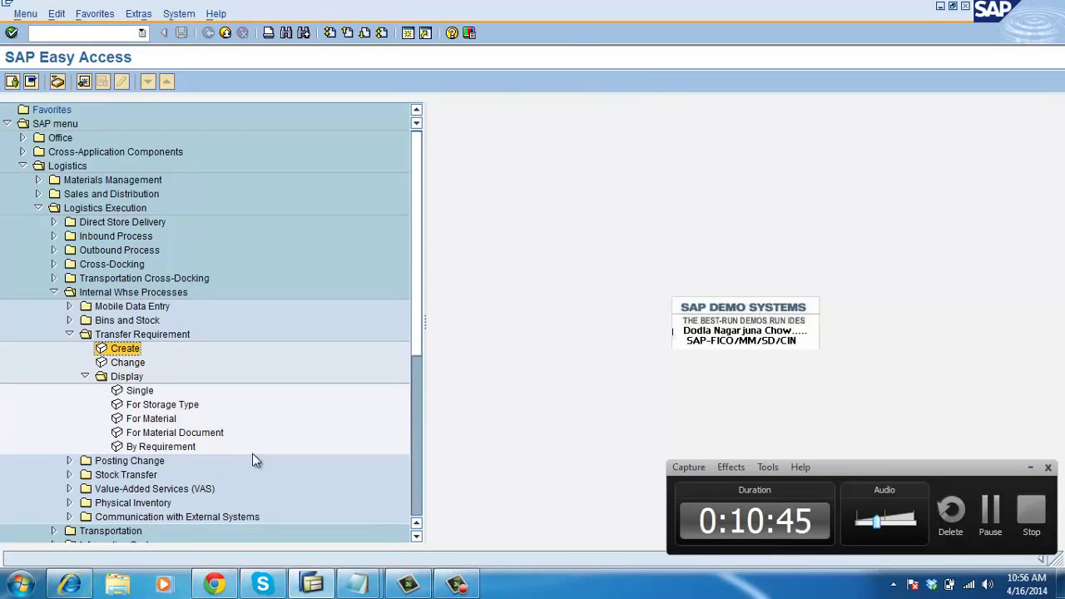
pyautogui.doubleClick(142, 391)
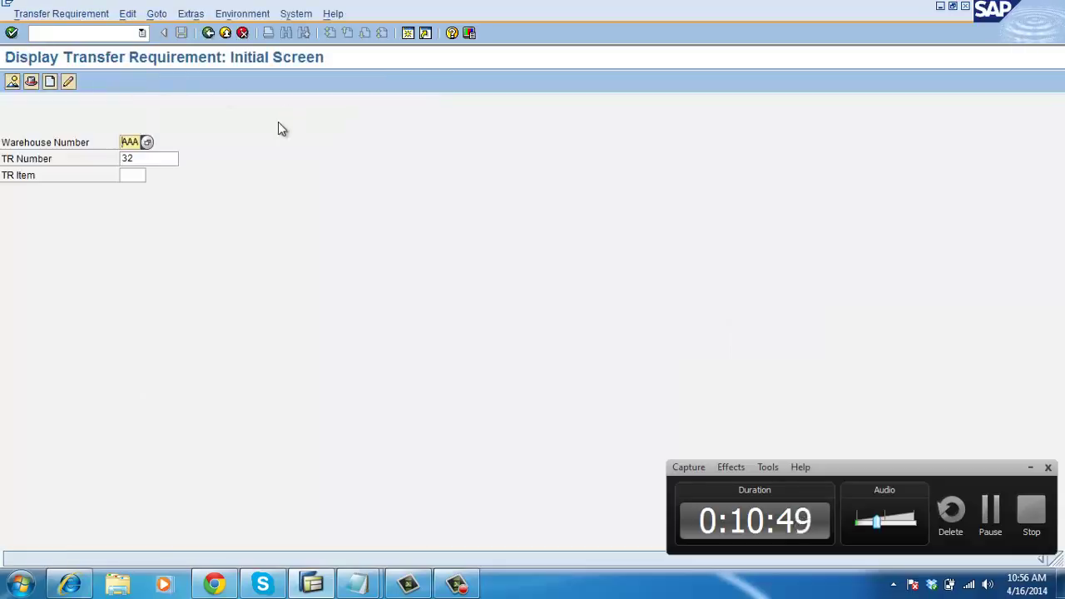
pyautogui.press('Return')
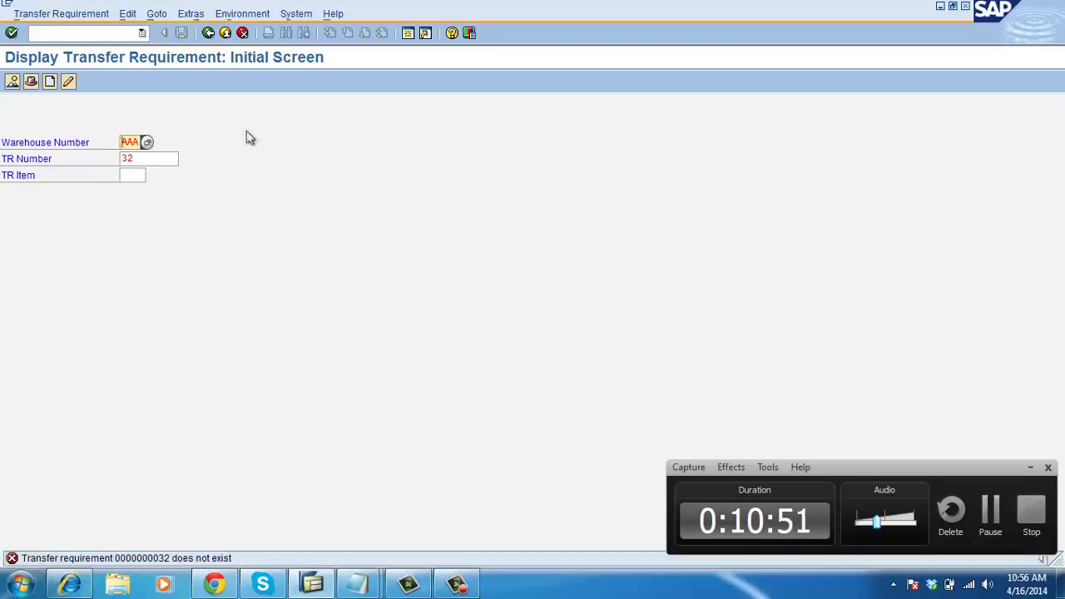
# Step: Try to display transfer requirements 30 and 28 of warehouse AAA
pyautogui.click(147, 158)
pyautogui.press('BackSpace')
pyautogui.write('0')
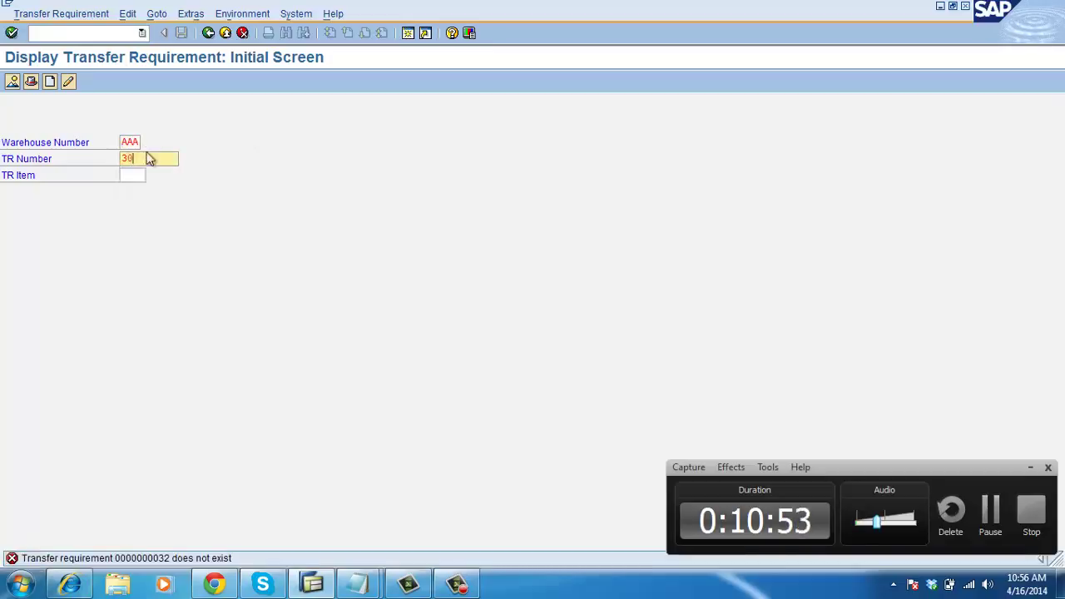
pyautogui.press('Return')
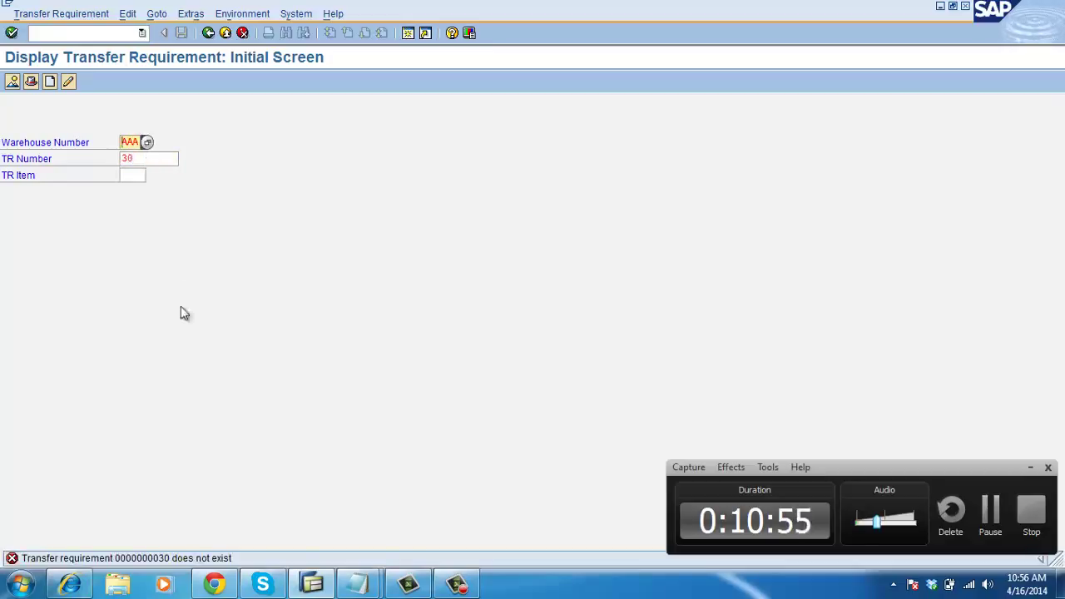
pyautogui.click(151, 155)
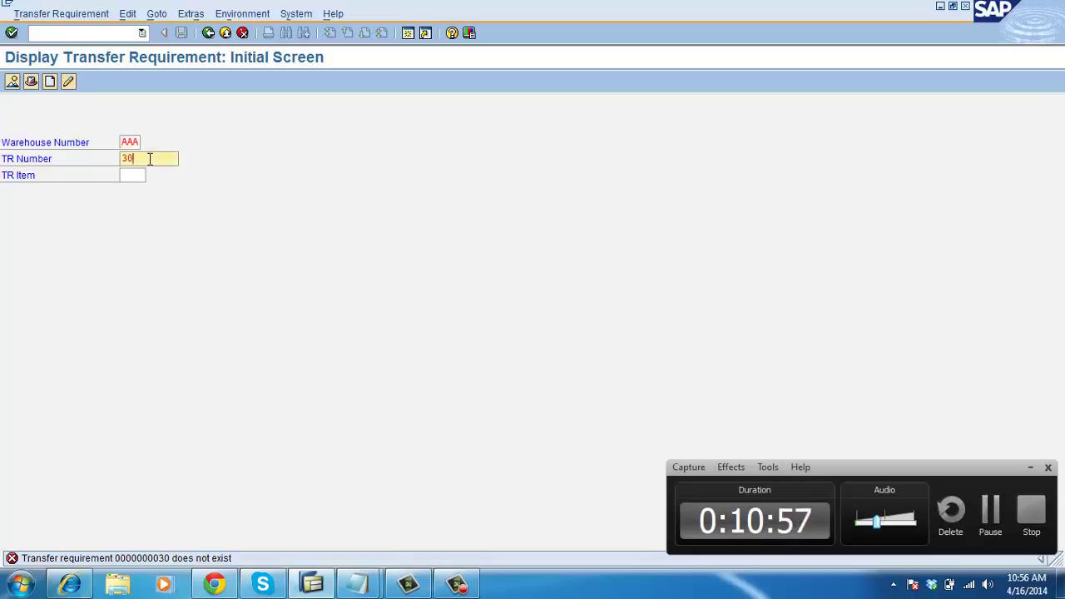
pyautogui.press('BackSpace')
pyautogui.press('BackSpace')
pyautogui.write('28')
pyautogui.press('Return')
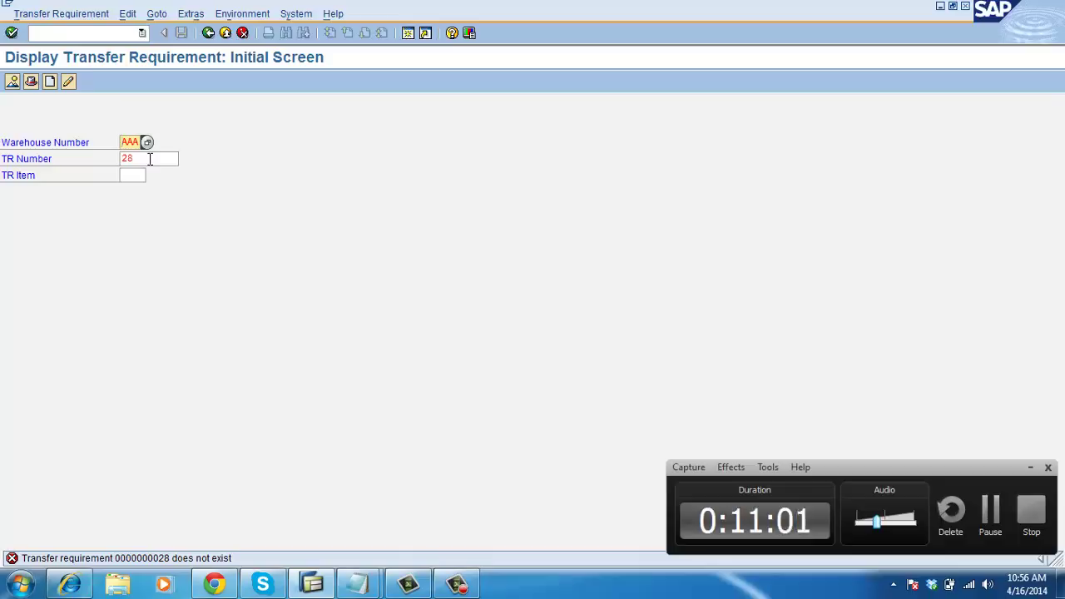
# Step: Start a transfer requirement in LB01 for warehouse AAA with movement type 201 and requirement number K 333
pyautogui.click(54, 33)
pyautogui.write('/')
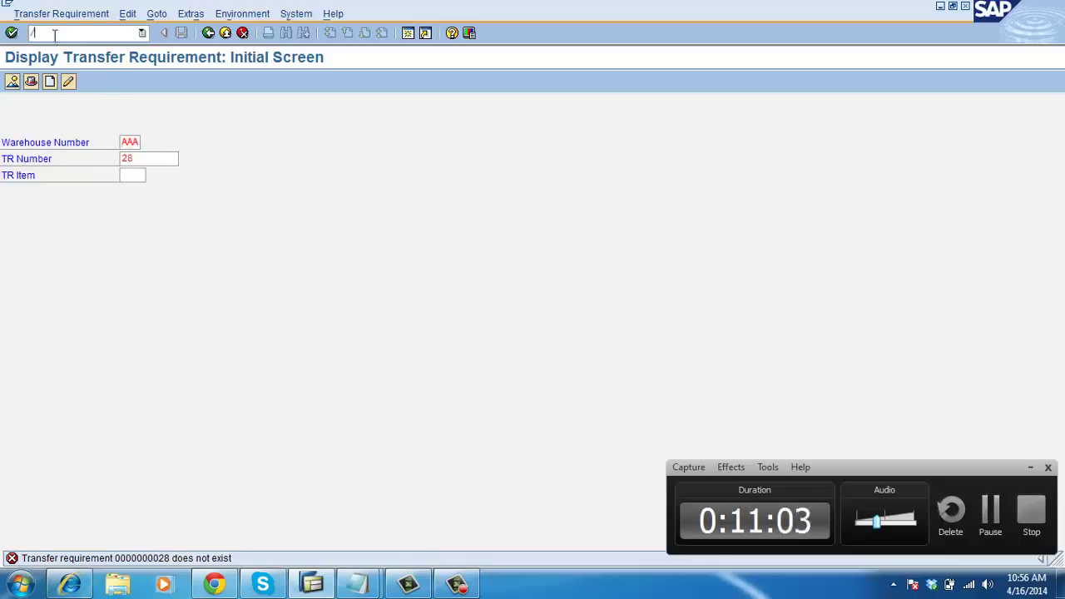
pyautogui.write('nlb01')
pyautogui.press('Return')
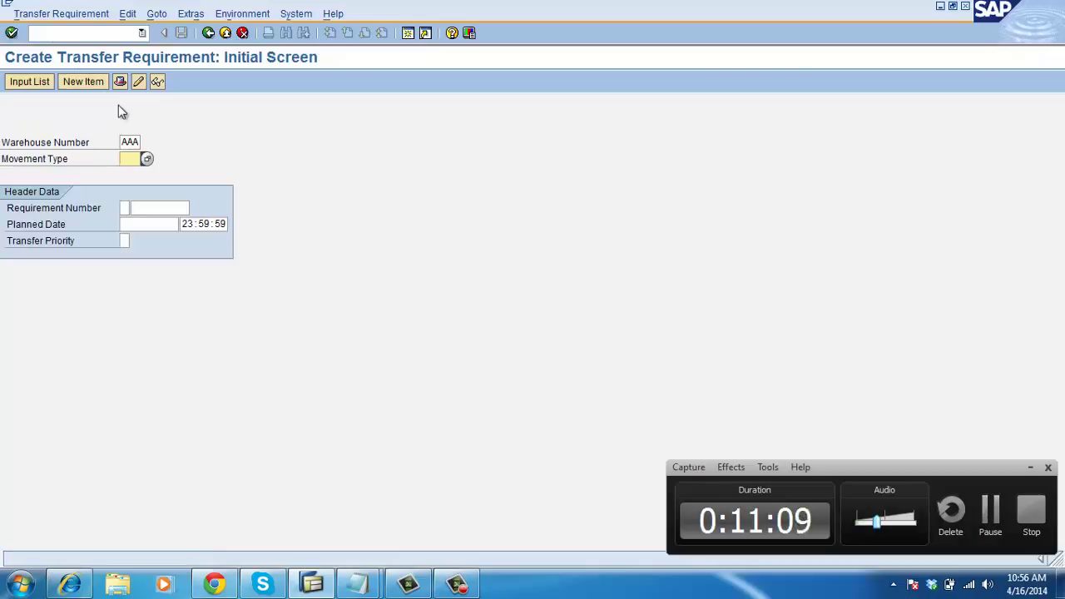
pyautogui.write('201')
pyautogui.press('Return')
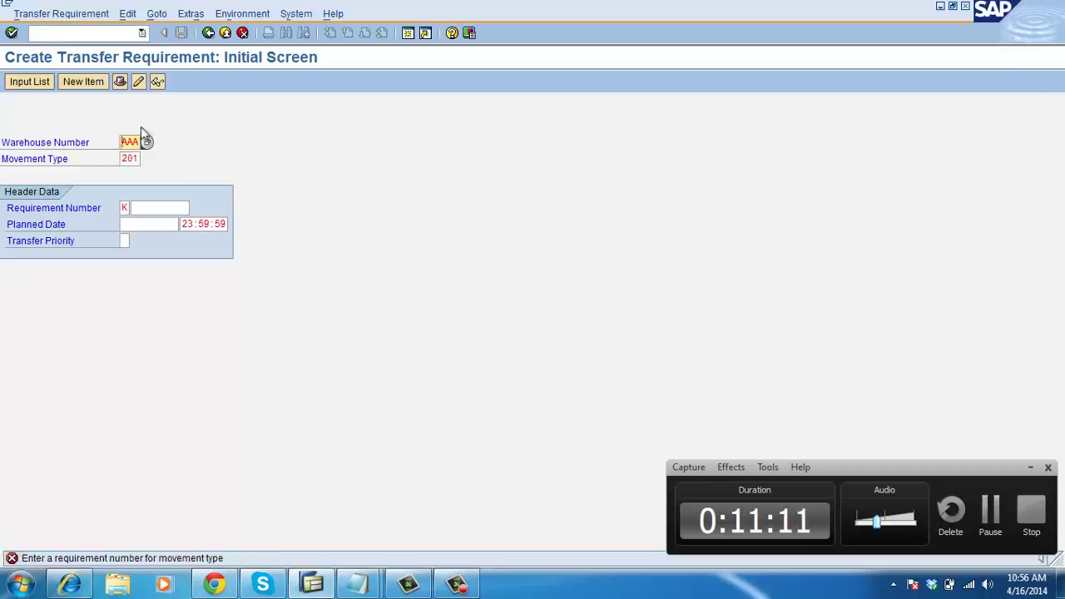
pyautogui.doubleClick(140, 206)
pyautogui.write('333')
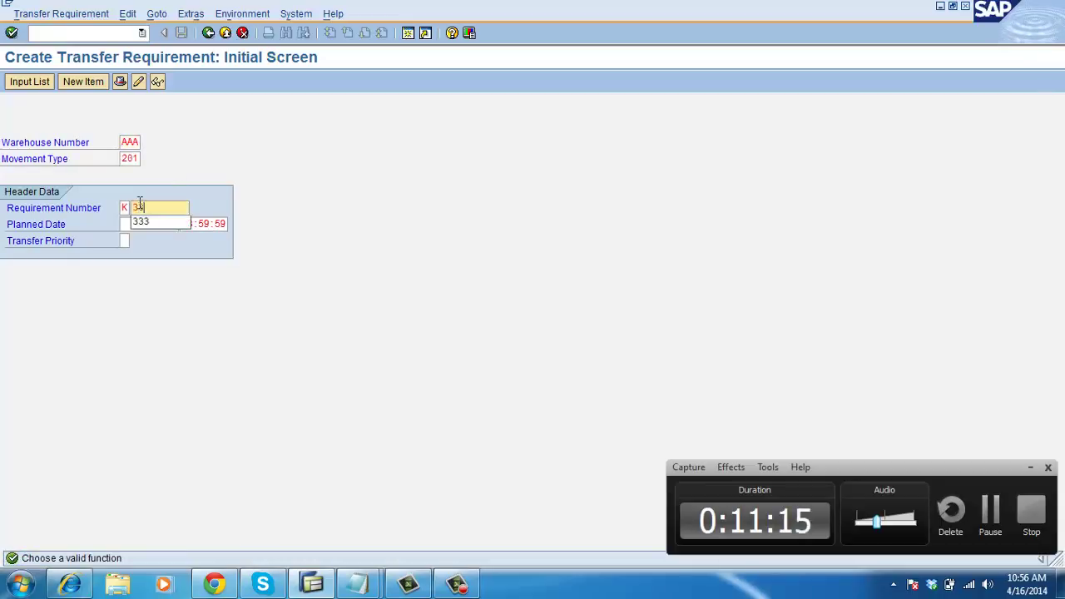
pyautogui.click(125, 241)
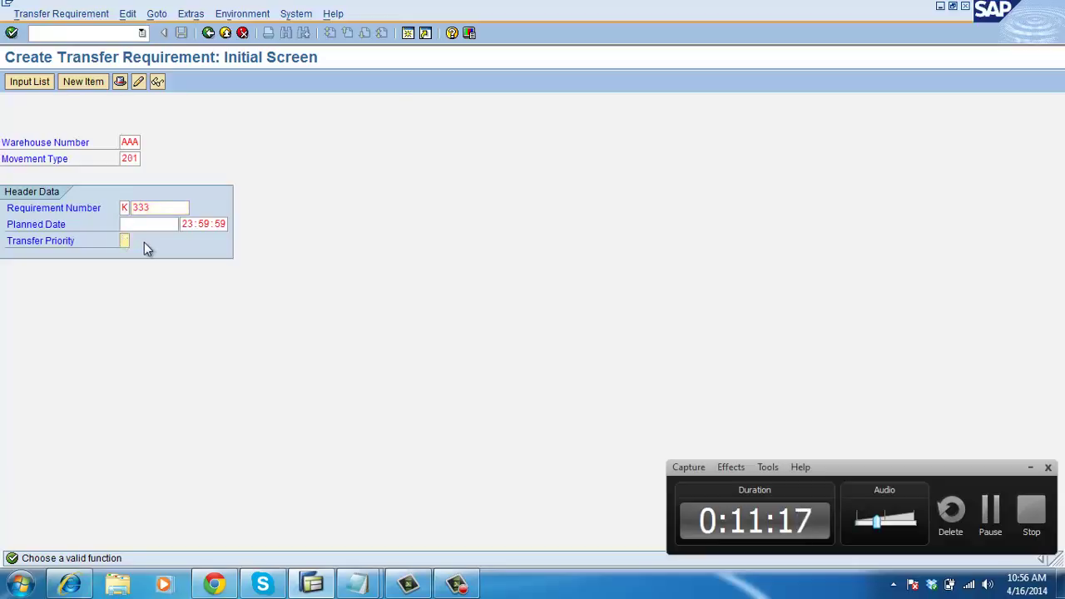
pyautogui.press('Return')
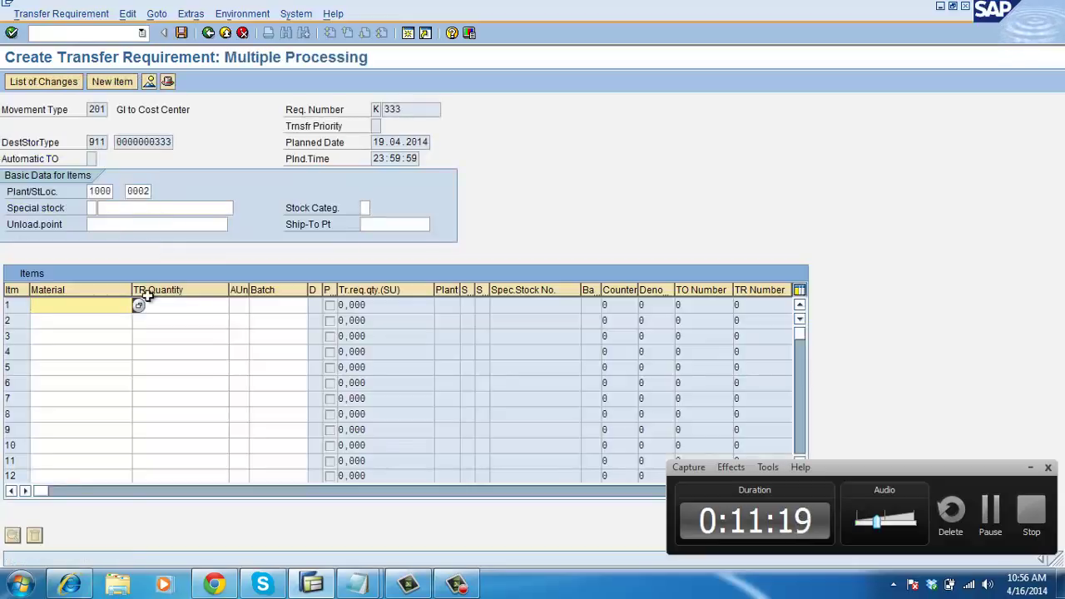
# Step: Enter item 1 with material AAA and quantity 10, and post the transfer requirement
pyautogui.write('aaa')
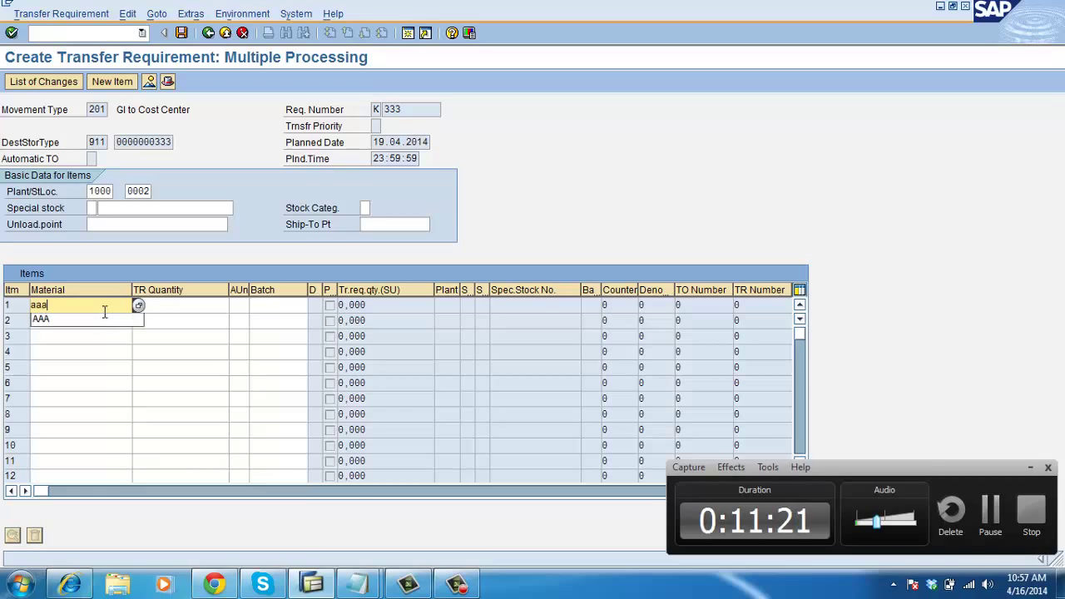
pyautogui.click(162, 305)
pyautogui.write('10')
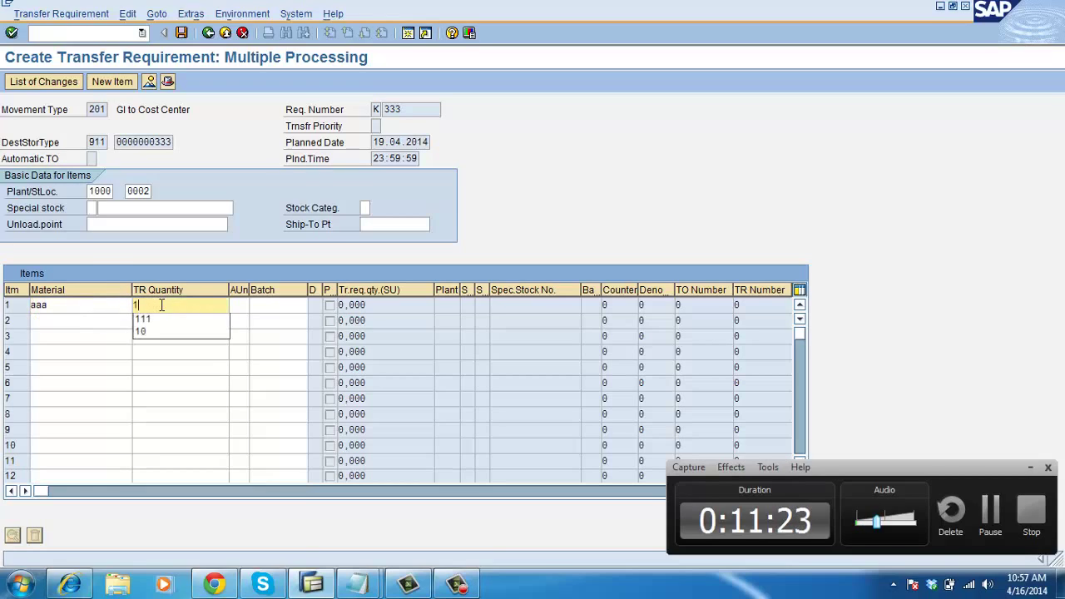
pyautogui.click(93, 212)
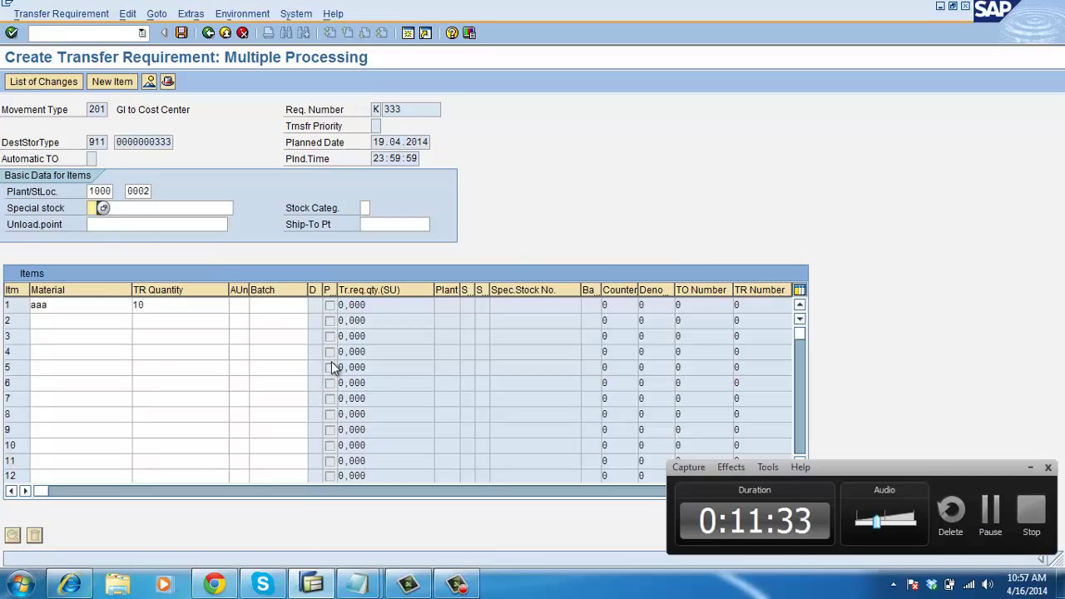
pyautogui.click(285, 306)
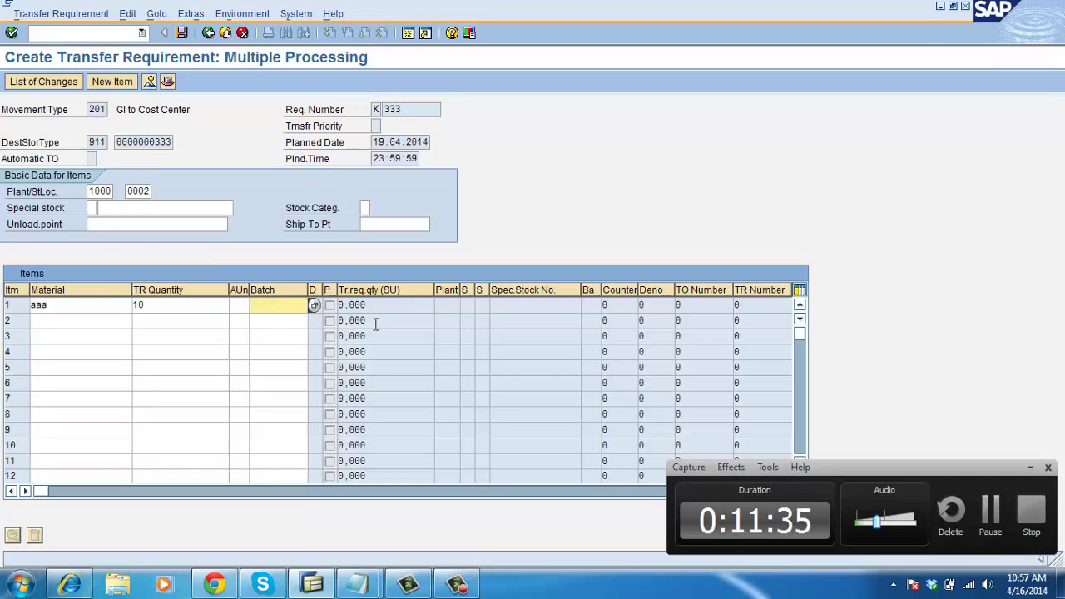
pyautogui.click(478, 306)
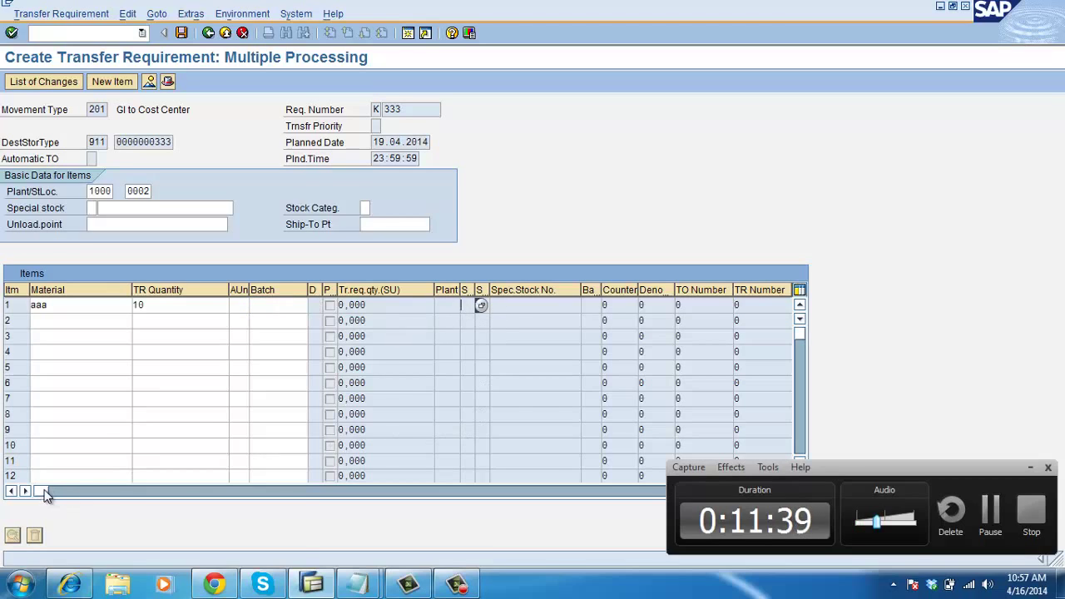
pyautogui.moveTo(44, 491); pyautogui.dragTo(440, 491)
pyautogui.moveTo(265, 480); pyautogui.dragTo(25, 454)
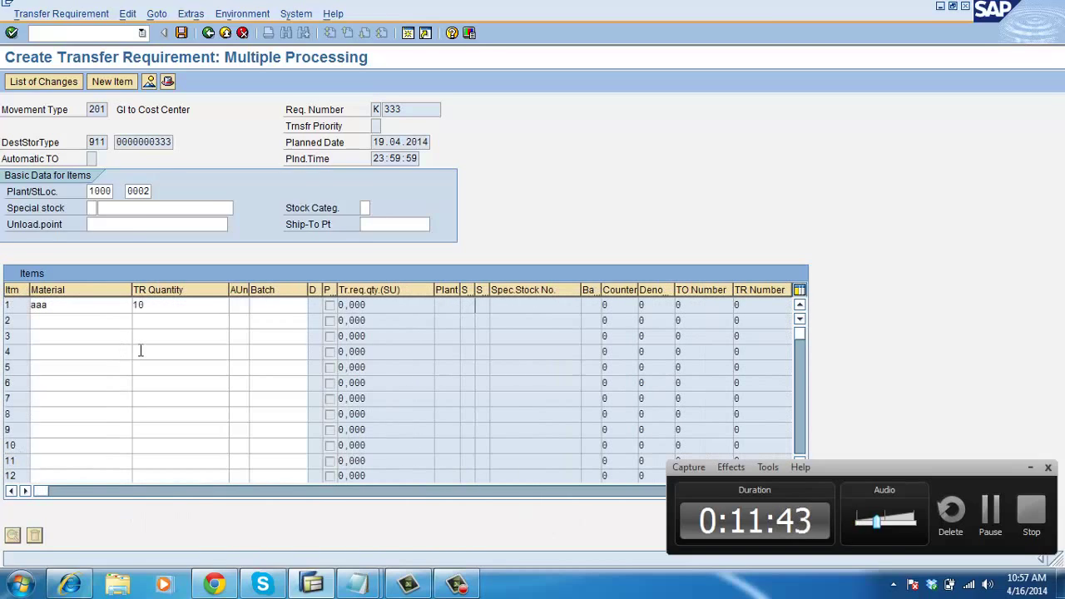
pyautogui.press('Return')
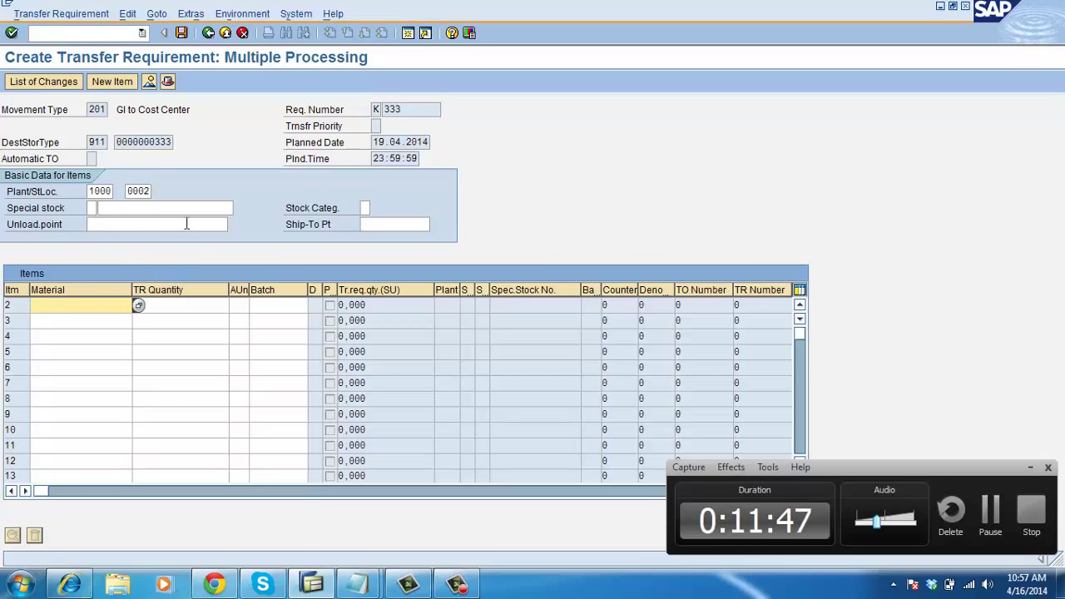
pyautogui.click(182, 33)
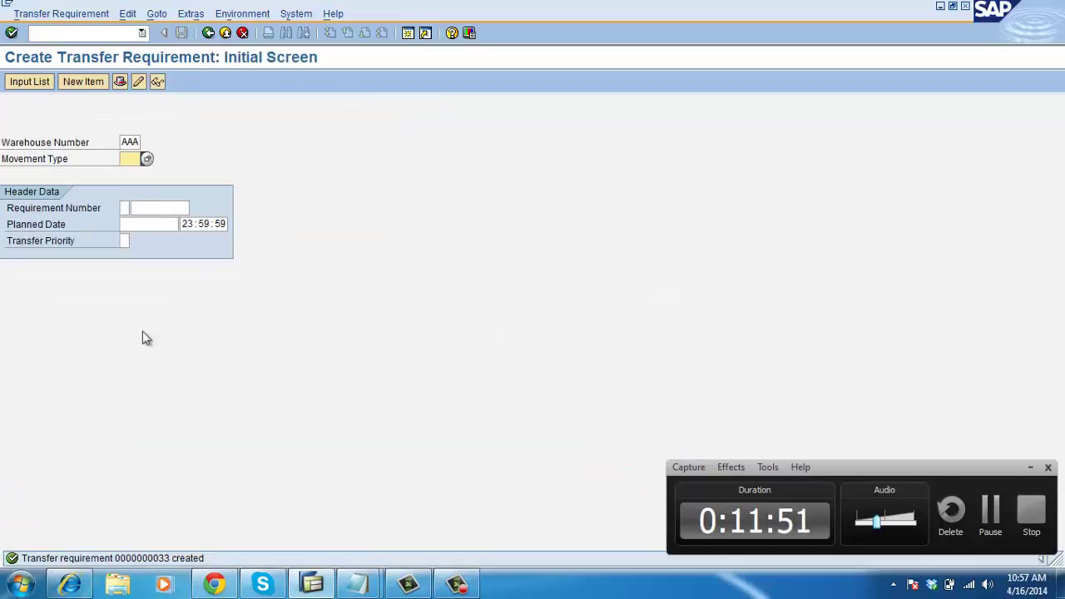
pyautogui.press('Return')
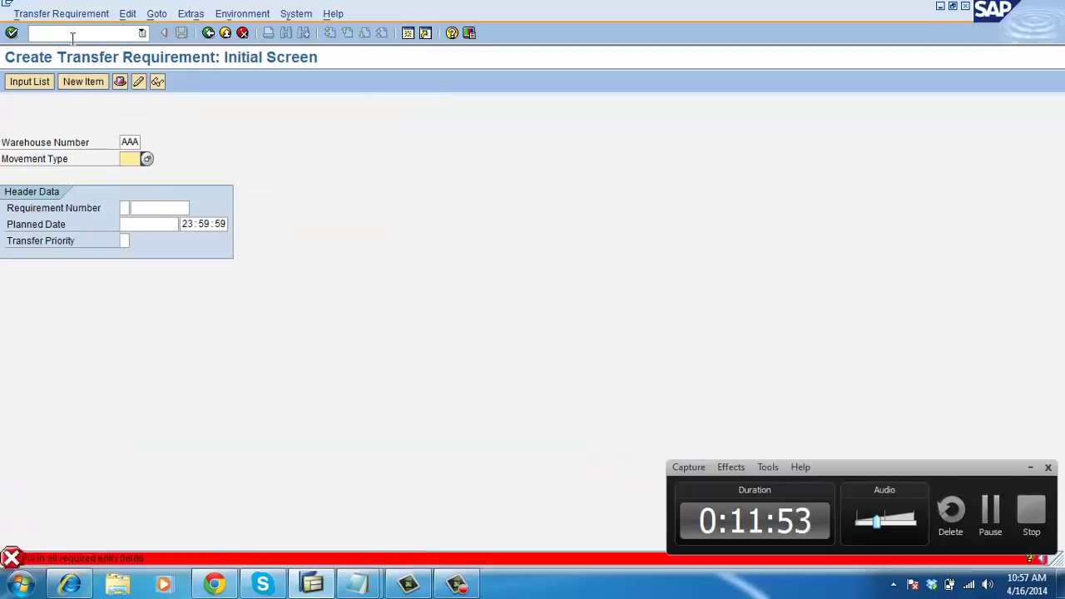
# Step: Open transfer requirement 33 for changing in transaction LB02 and show its list of changes
pyautogui.click(72, 36)
pyautogui.write('/nlb02')
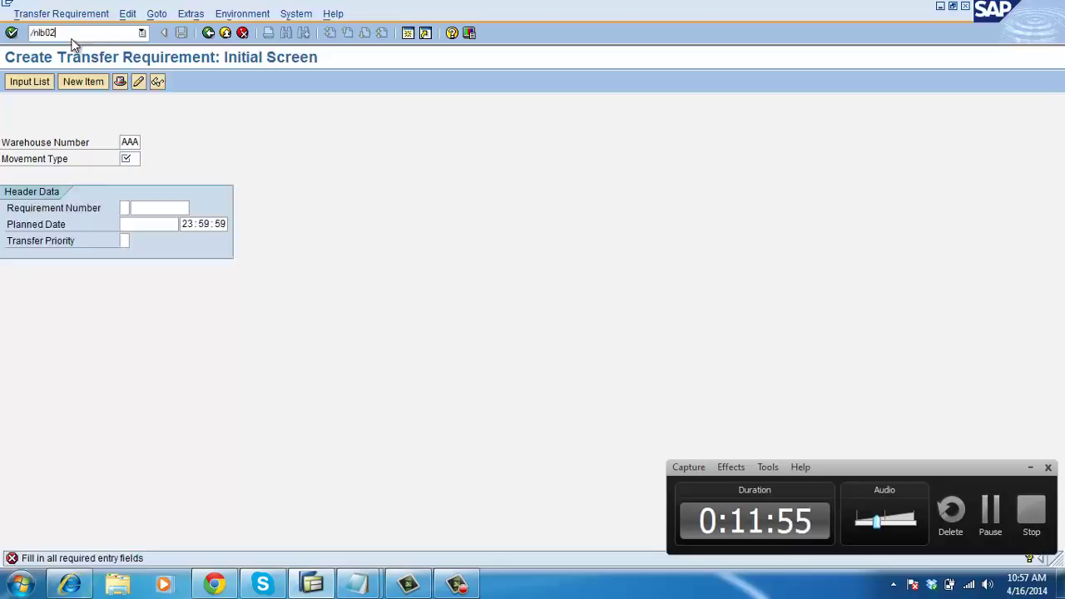
pyautogui.press('Return')
pyautogui.press('Return')
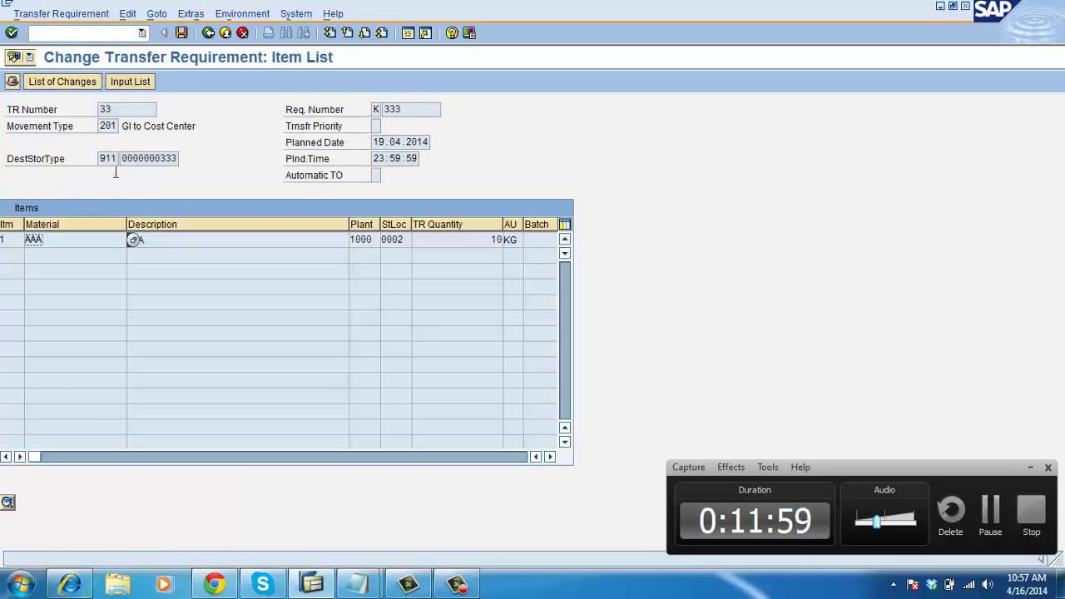
pyautogui.click(63, 80)
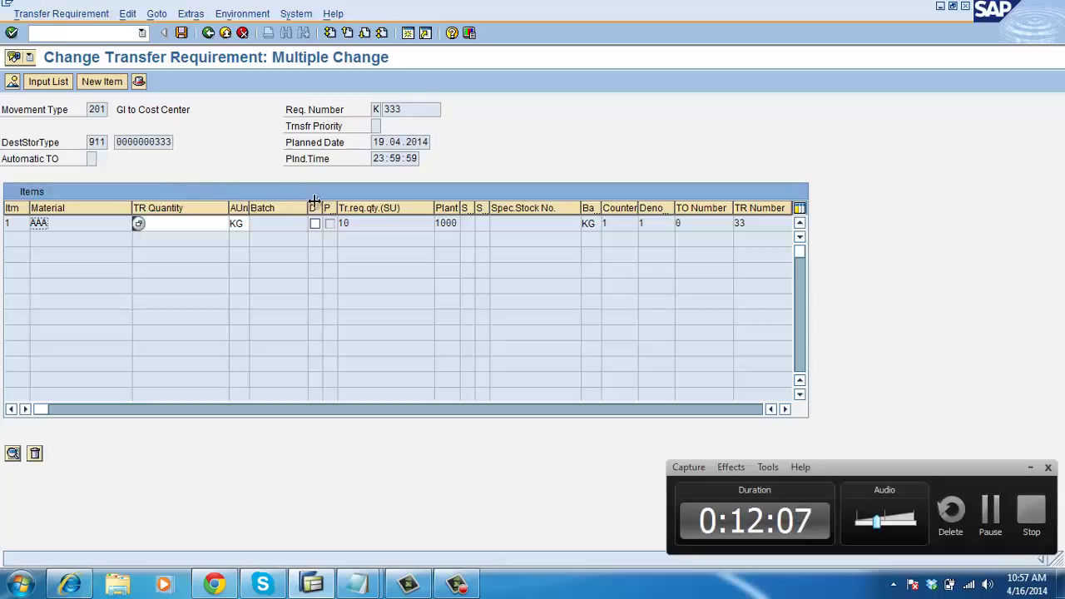
# Step: Widen the Deletion Flag column, flag item 1 for deletion, and try saving but answer No to the deletion question
pyautogui.moveTo(322, 208); pyautogui.dragTo(387, 208)
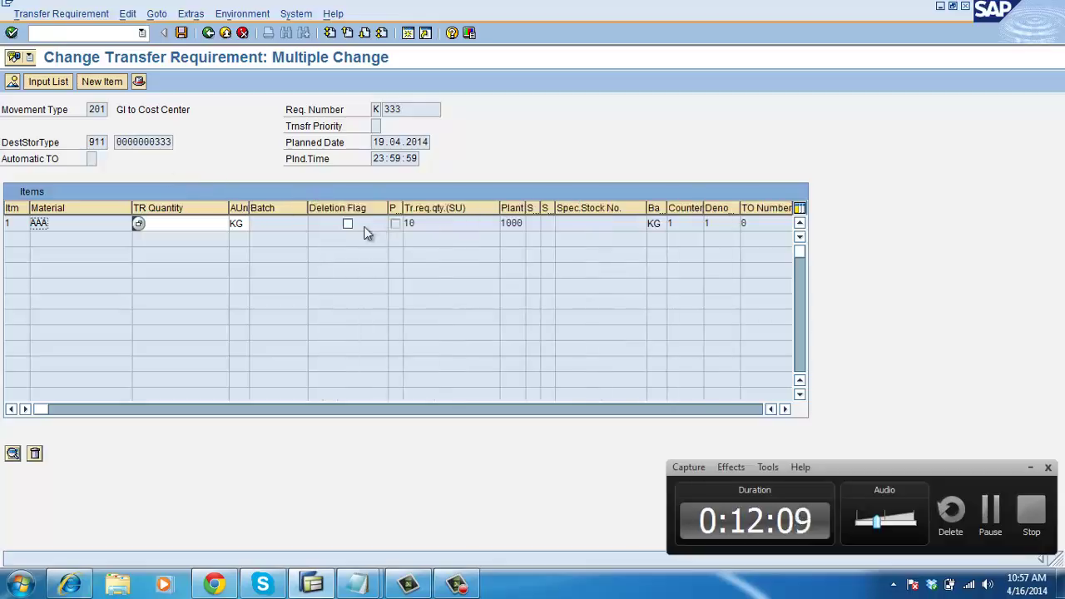
pyautogui.click(348, 223)
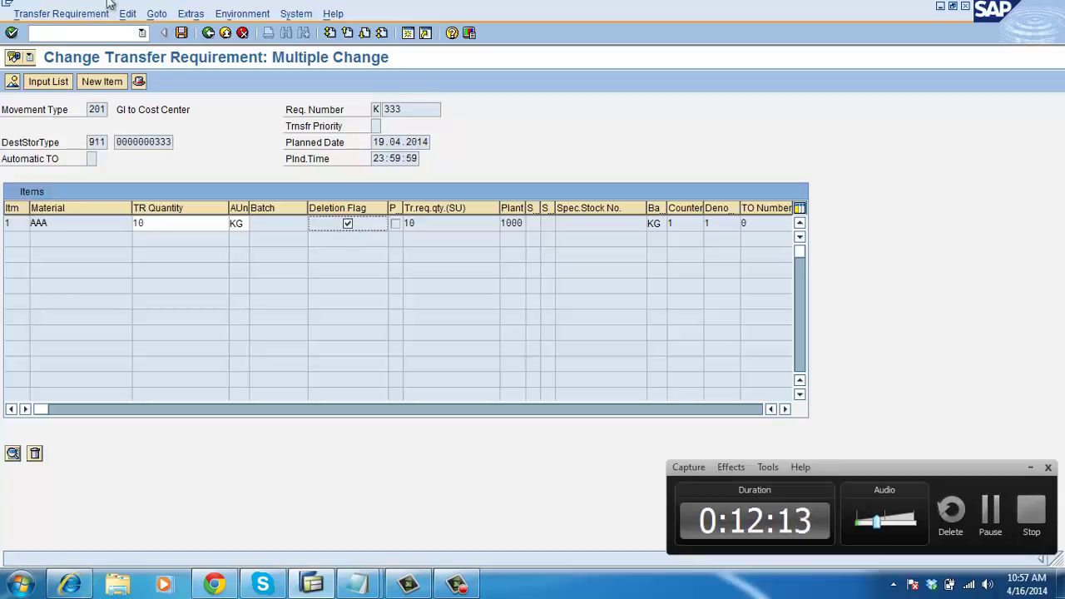
pyautogui.click(86, 13)
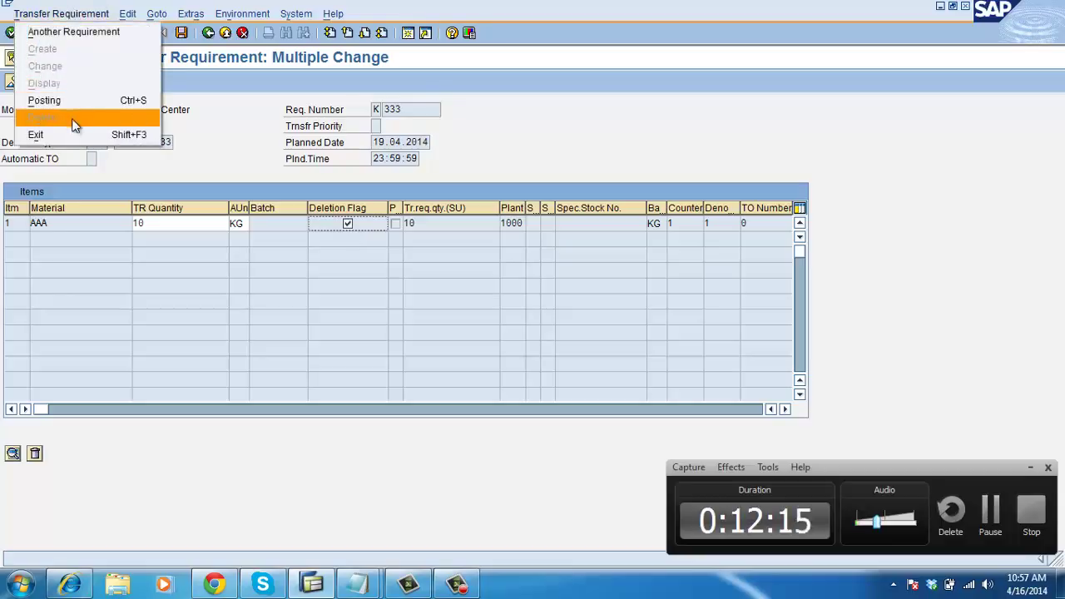
pyautogui.click(337, 206)
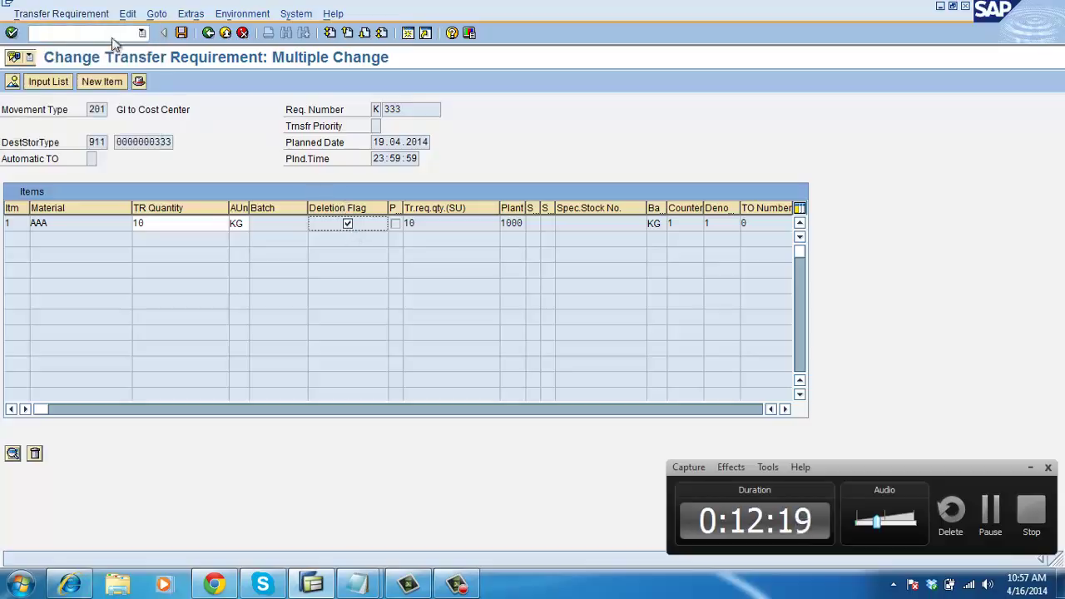
pyautogui.click(78, 17)
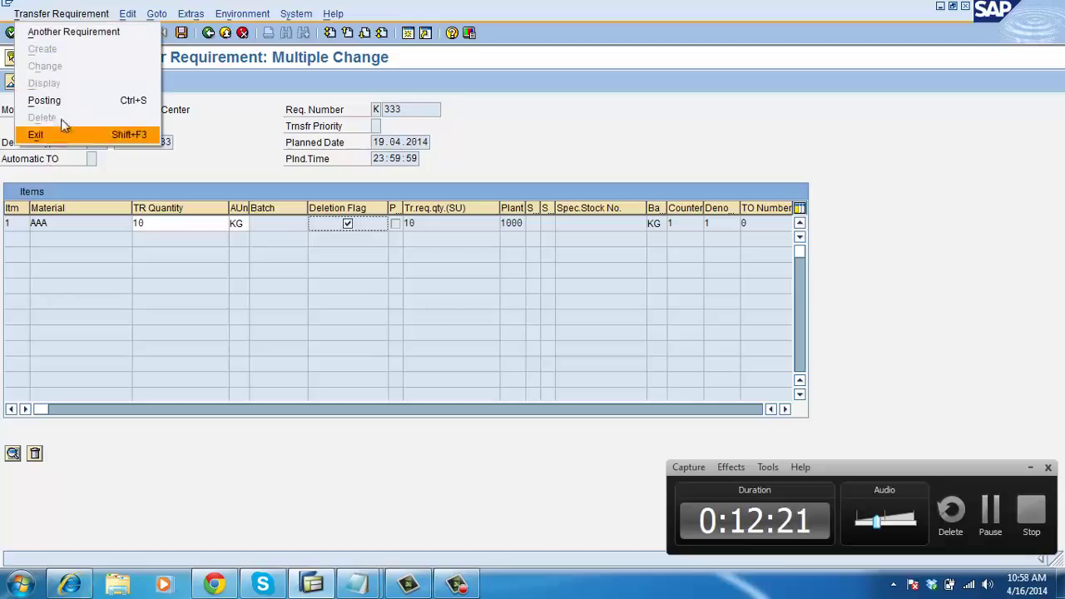
pyautogui.click(123, 165)
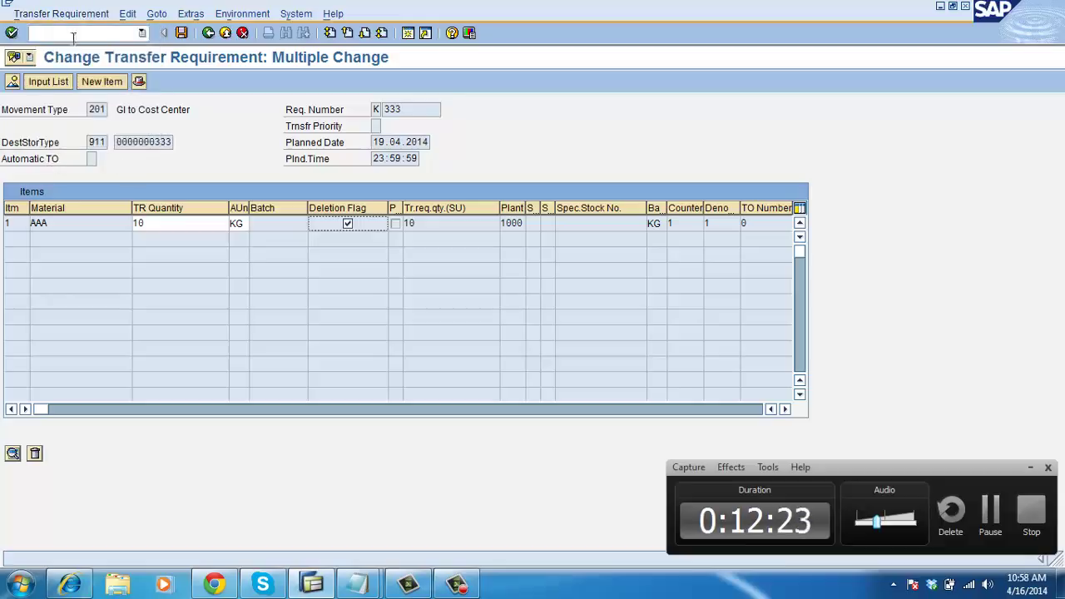
pyautogui.click(67, 14)
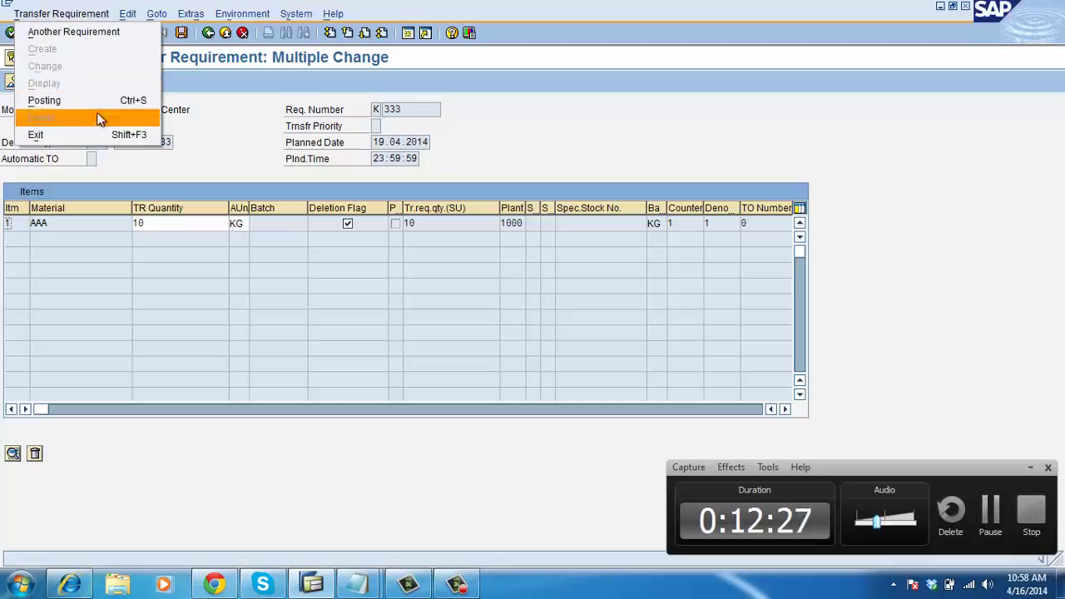
pyautogui.click(239, 158)
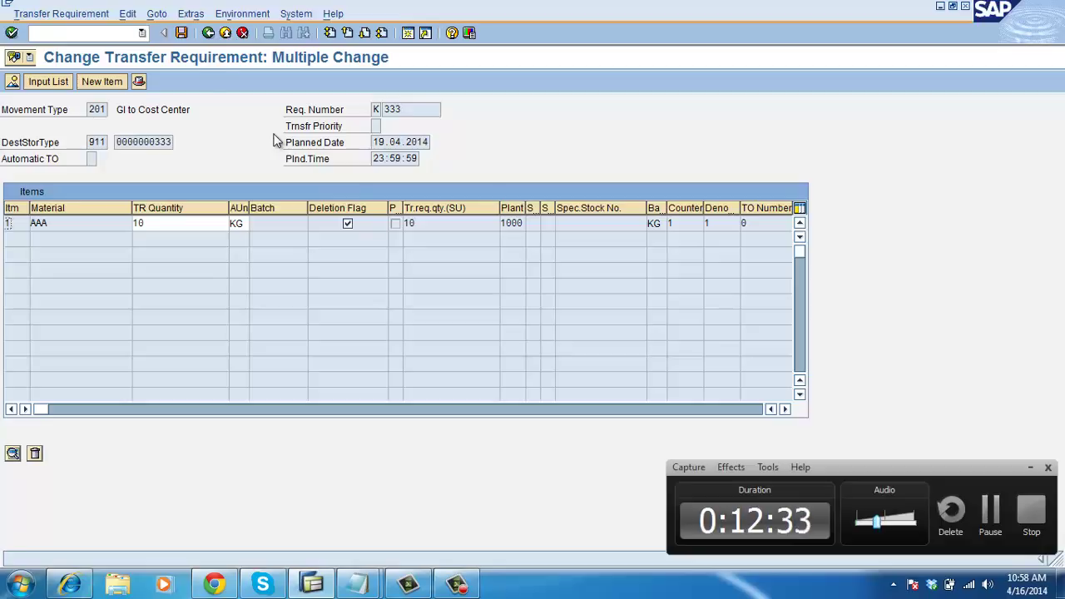
pyautogui.click(181, 31)
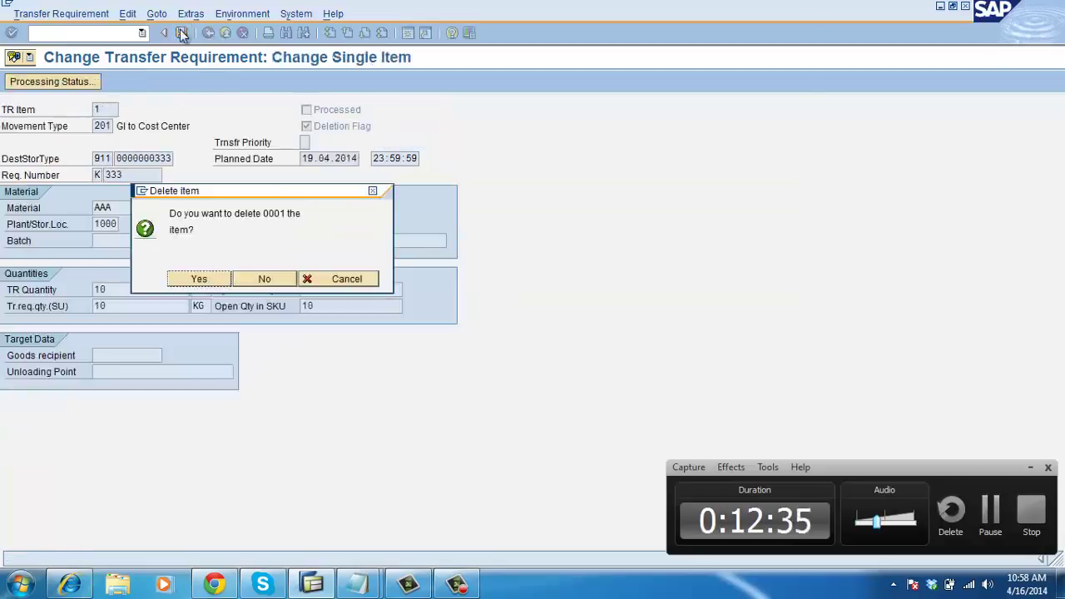
pyautogui.click(264, 281)
# Step: Reopen transfer requirement 33 with its list of changes and examine the item's transfer order columns
pyautogui.press('Return')
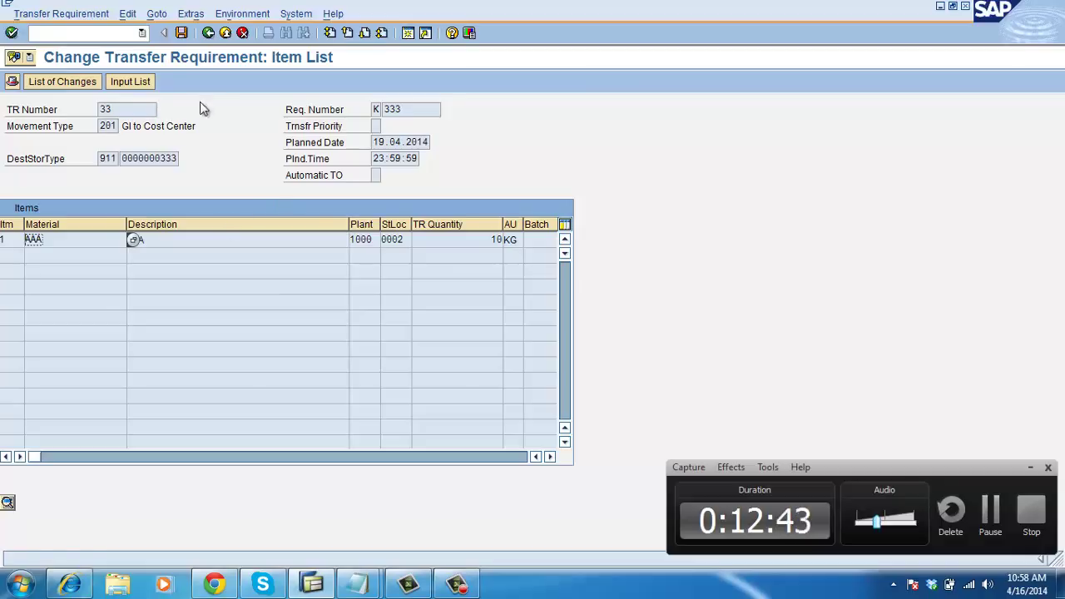
pyautogui.click(87, 81)
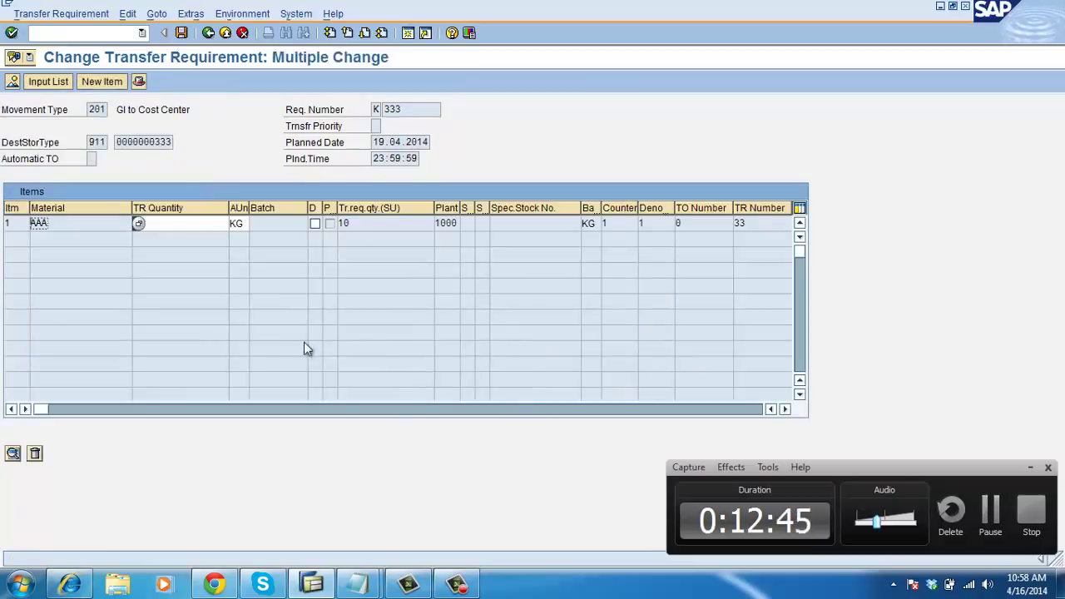
pyautogui.click(785, 411)
pyautogui.click(785, 412)
pyautogui.click(785, 411)
pyautogui.click(785, 411)
pyautogui.click(785, 411)
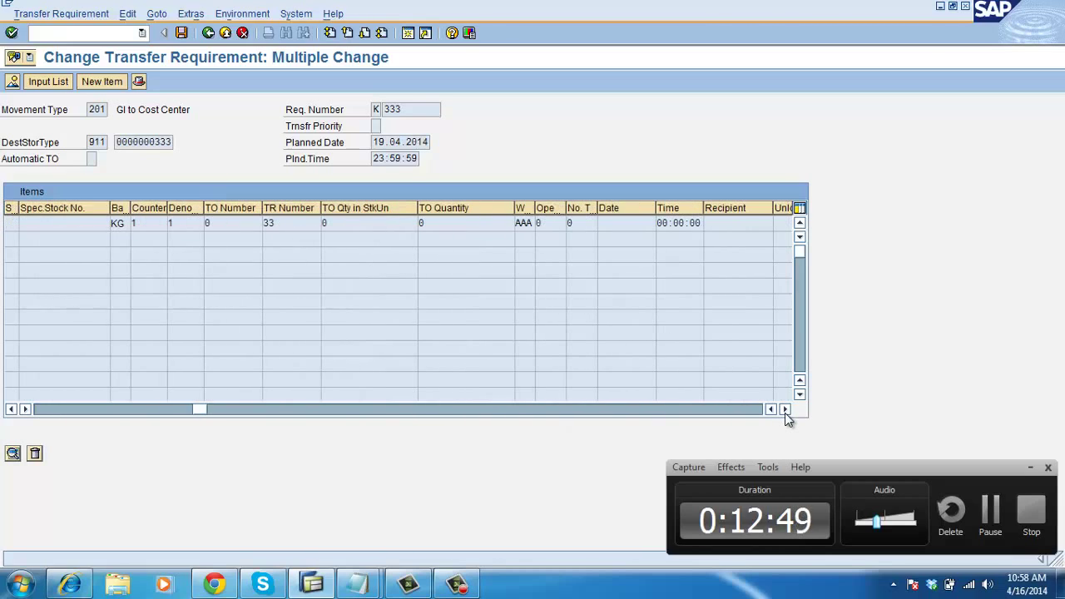
# Step: Return to SAP Easy Access and open the transfer requirement display for a material document
pyautogui.click(208, 32)
pyautogui.click(208, 33)
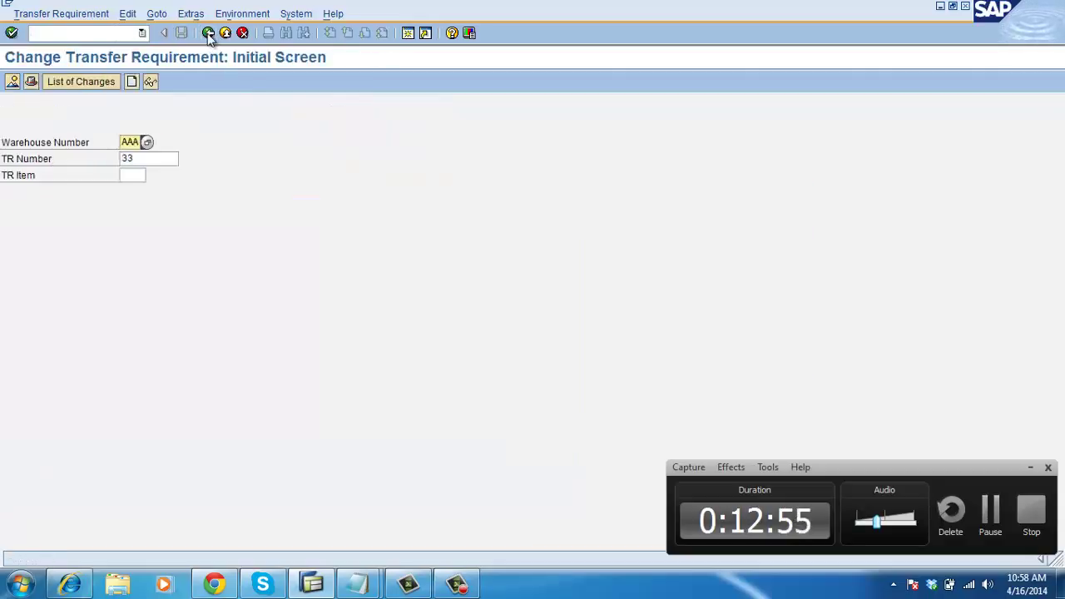
pyautogui.click(208, 32)
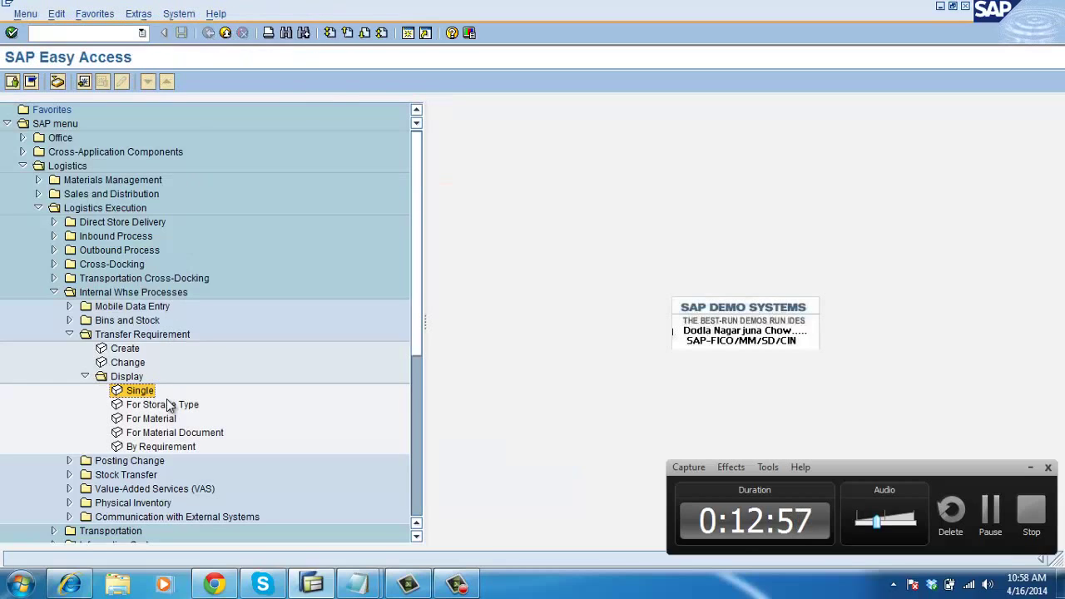
pyautogui.doubleClick(181, 433)
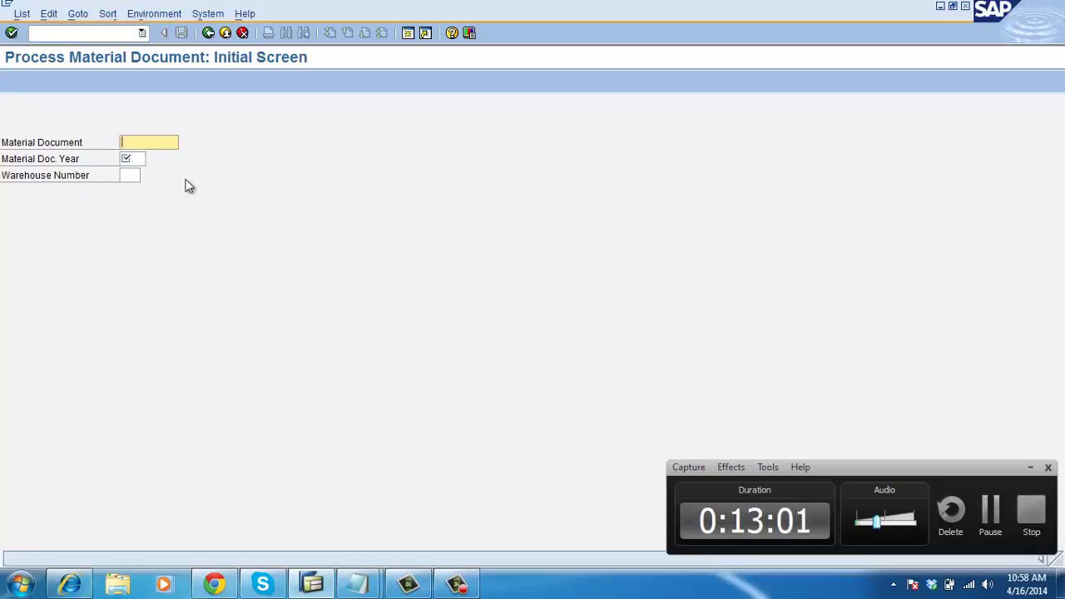
# Step: Set the material document year to 2014 and the warehouse number to AAA
pyautogui.click(136, 157)
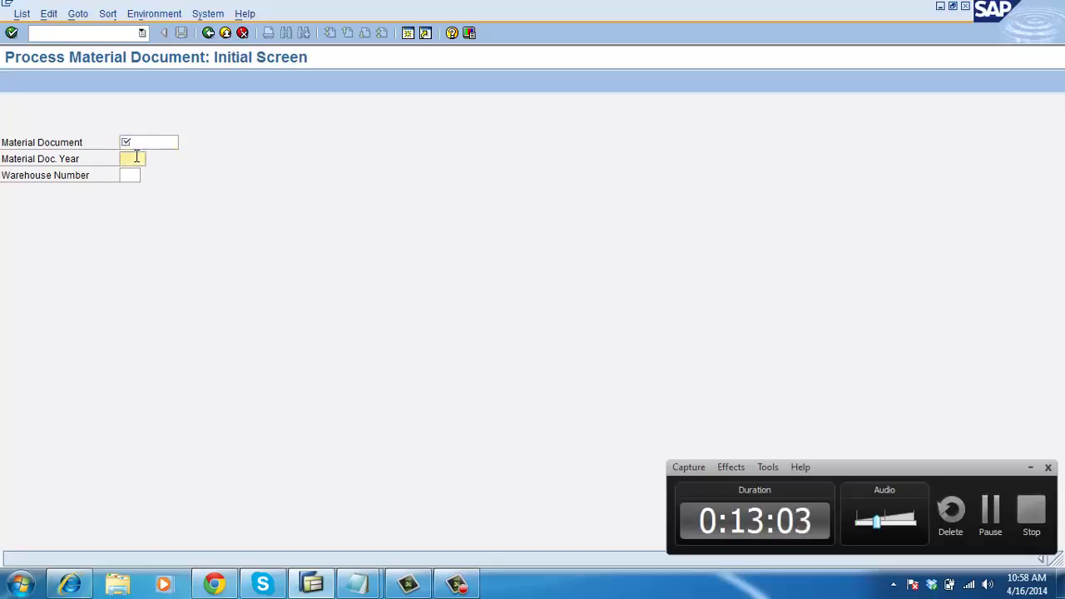
pyautogui.write('2014')
pyautogui.click(133, 176)
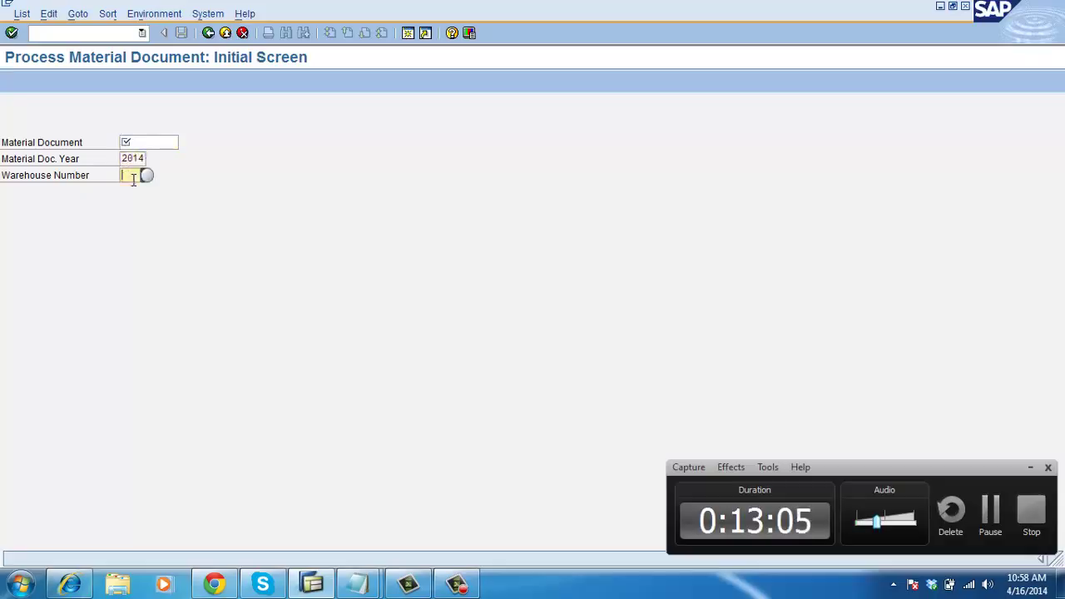
pyautogui.click(133, 178)
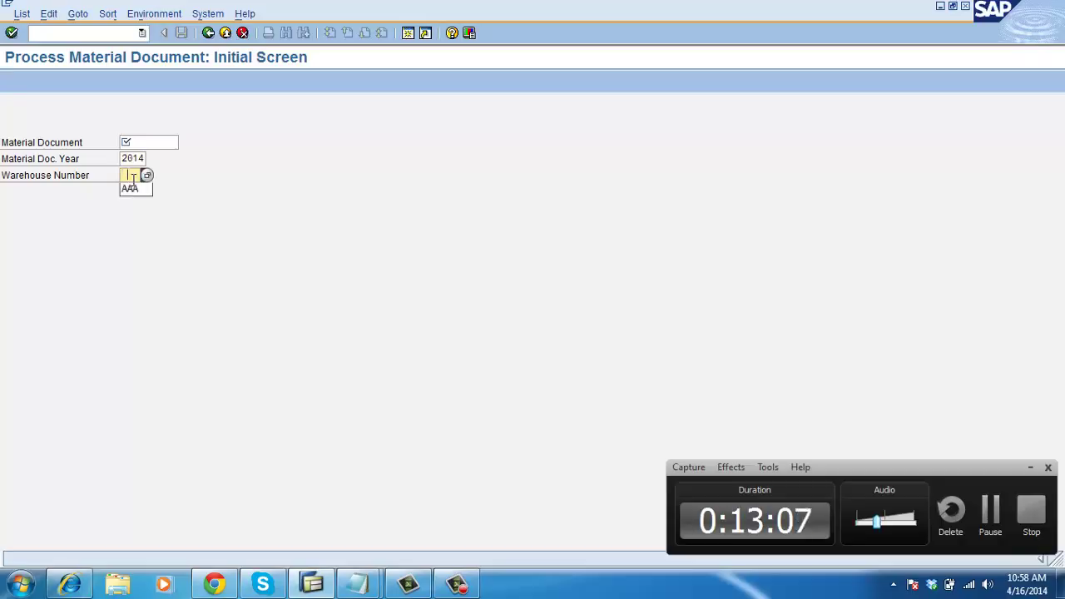
pyautogui.click(134, 179)
pyautogui.click(134, 178)
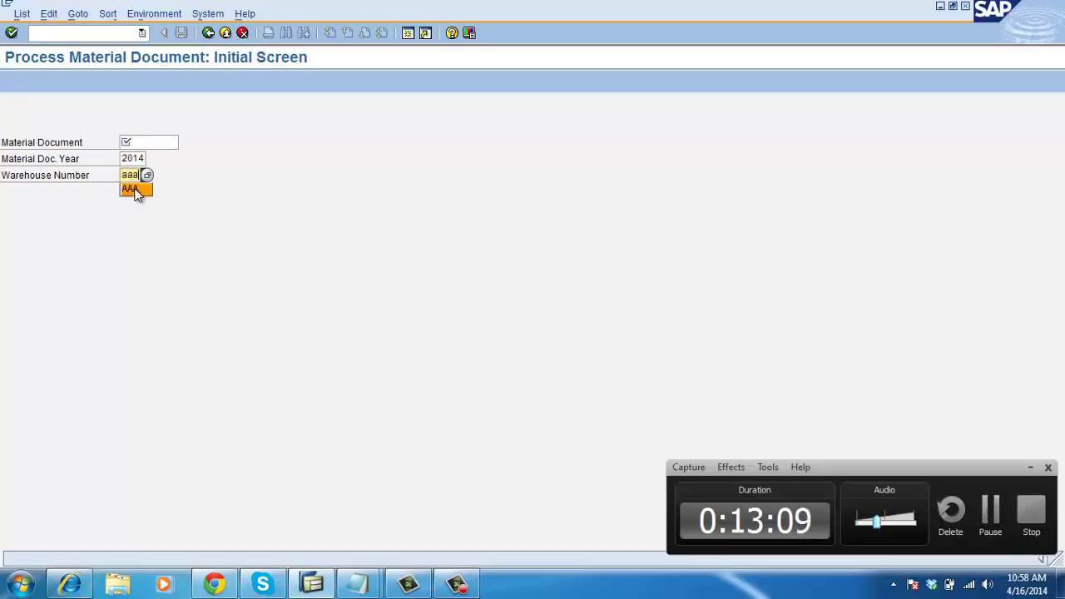
pyautogui.click(138, 190)
# Step: Try to display the transfer requirements for material document 400433, and return to SAP Easy Access
pyautogui.click(148, 146)
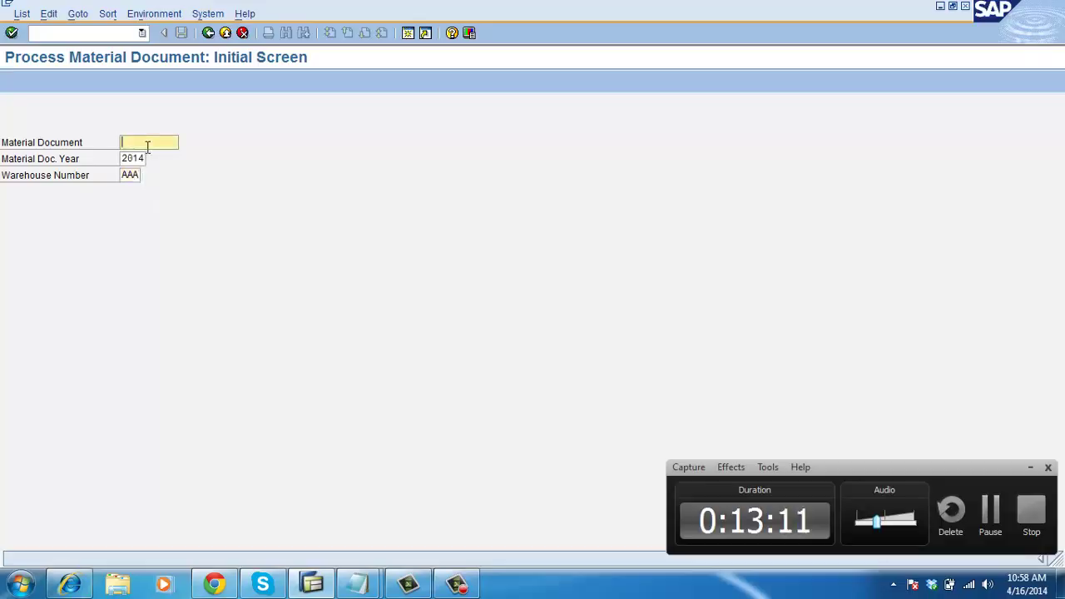
pyautogui.click(150, 156)
pyautogui.press('Return')
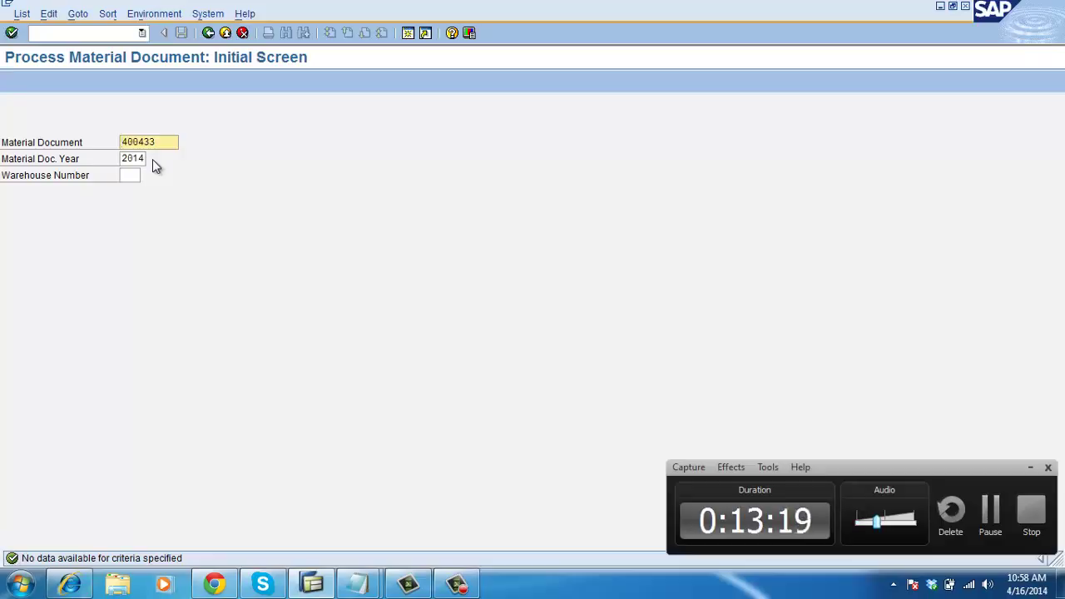
pyautogui.click(166, 141)
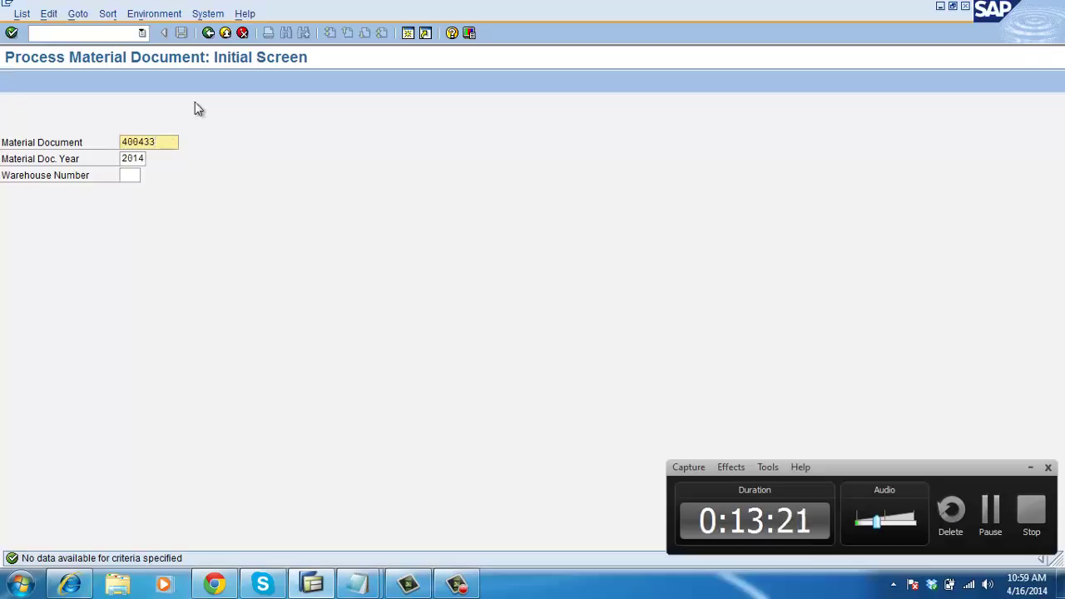
pyautogui.click(208, 33)
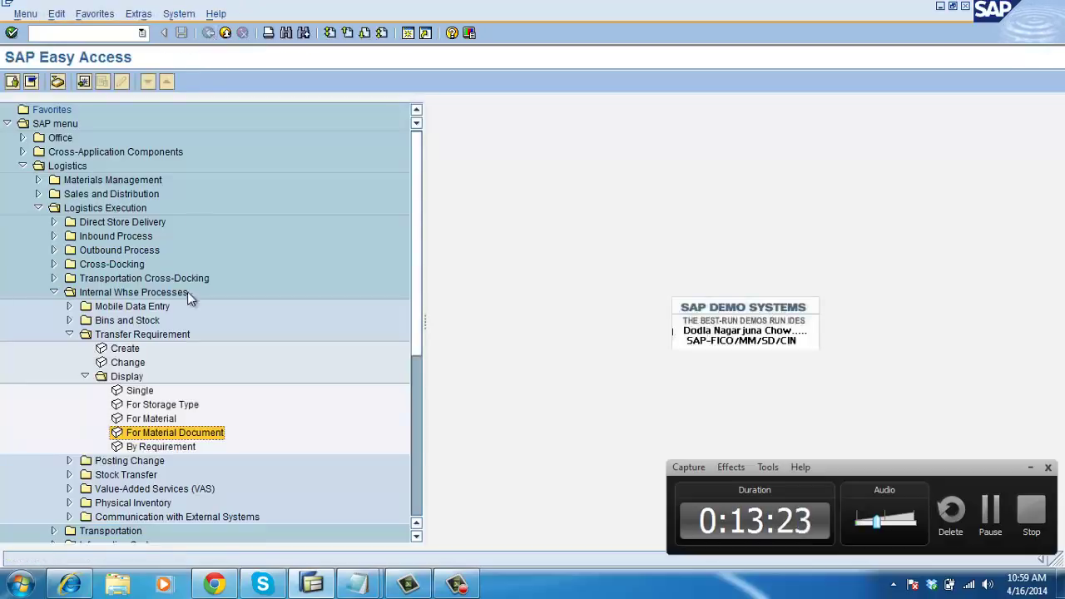
# Step: Try to list the transfer requirements by requirement for number 333 in warehouse AAA, and look up the available requirement types
pyautogui.doubleClick(171, 447)
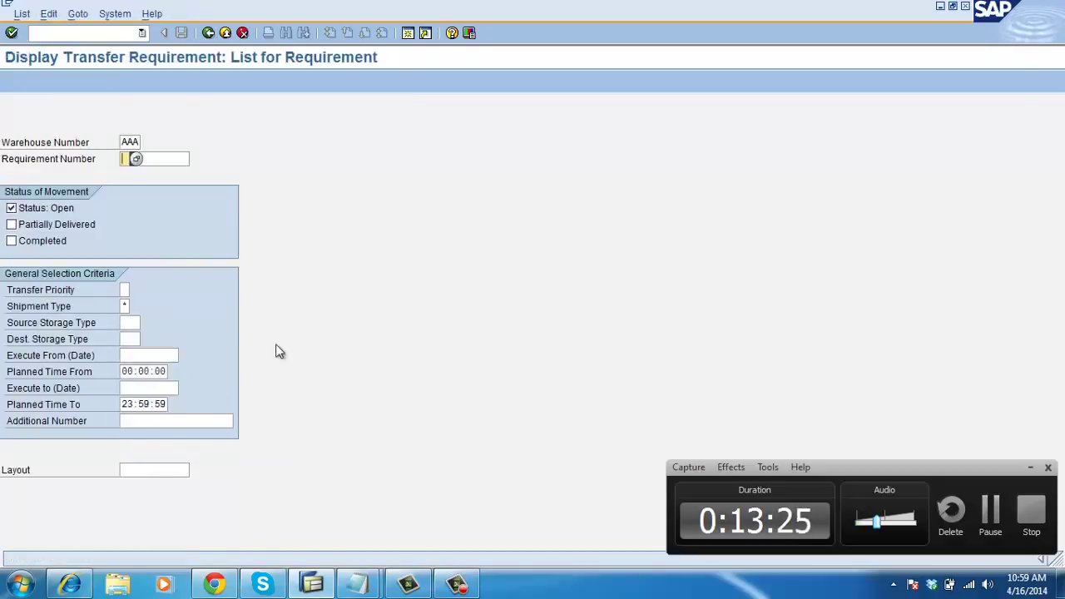
pyautogui.click(144, 159)
pyautogui.write('333')
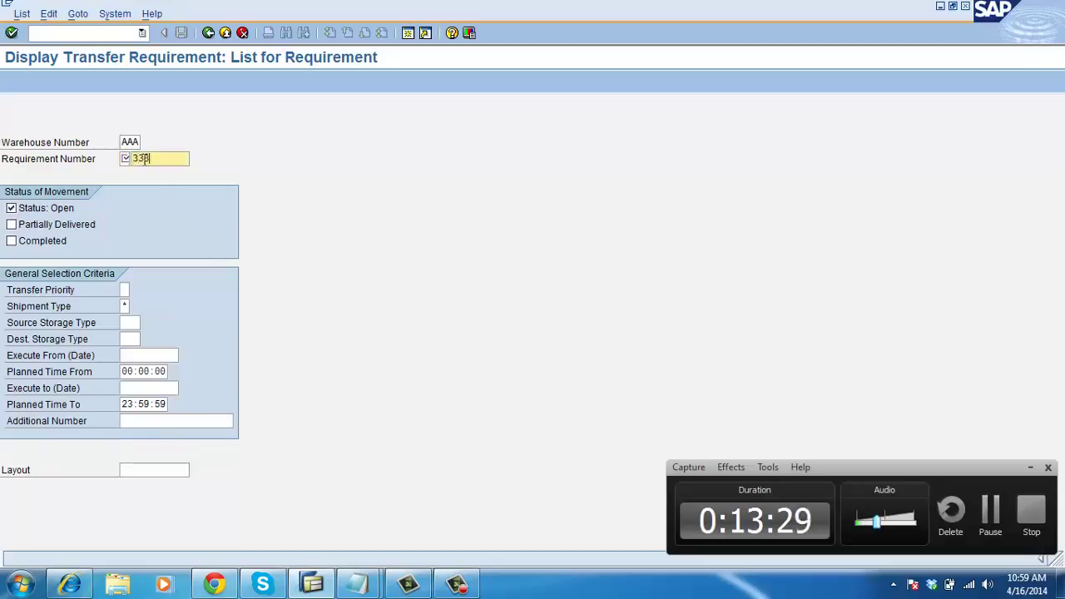
pyautogui.press('Return')
pyautogui.press('F8')
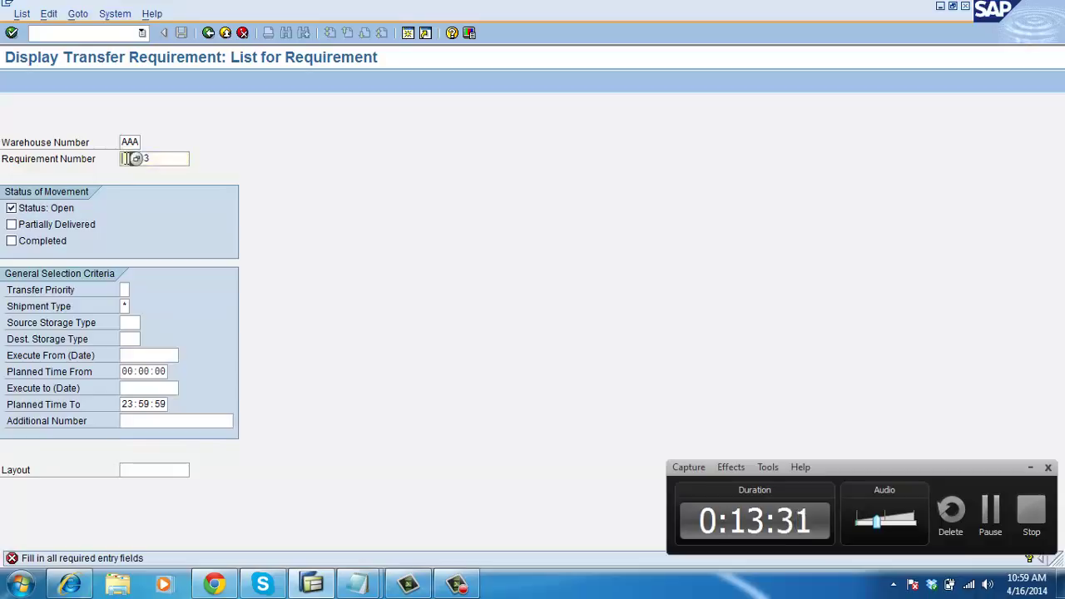
pyautogui.press('F4')
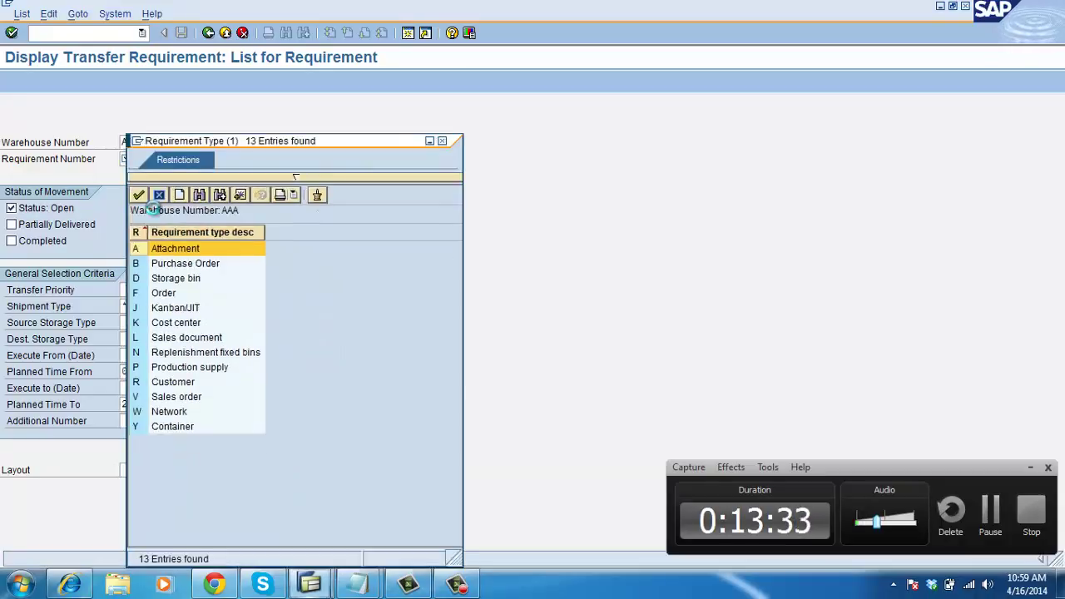
pyautogui.click(442, 141)
pyautogui.click(185, 160)
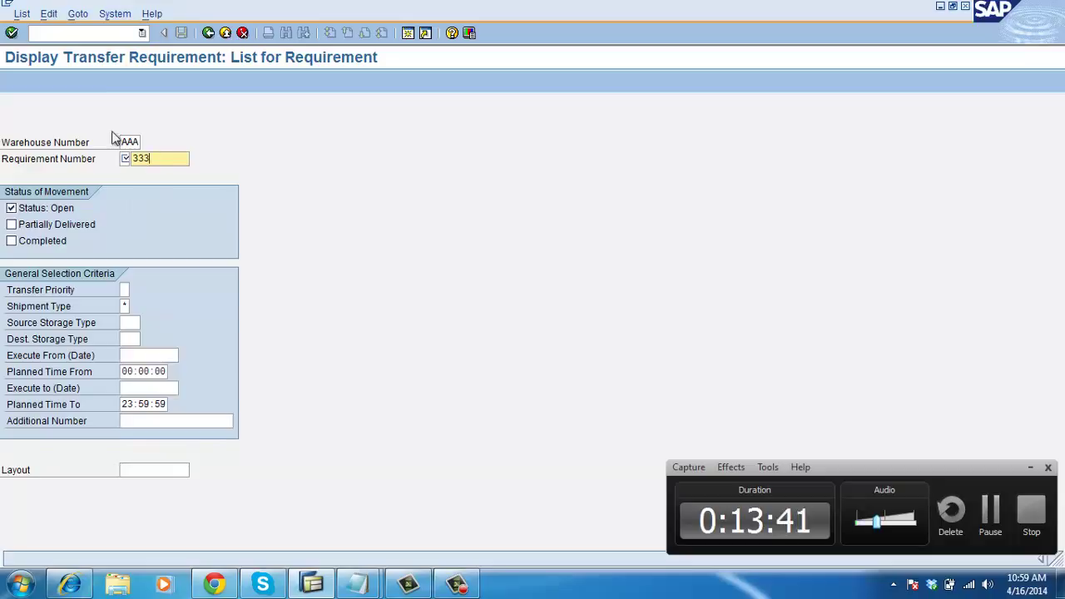
# Step: Start a transfer requirement with transaction LB01 for warehouse AAA, using requirement number 111 and movement type 201
pyautogui.click(62, 33)
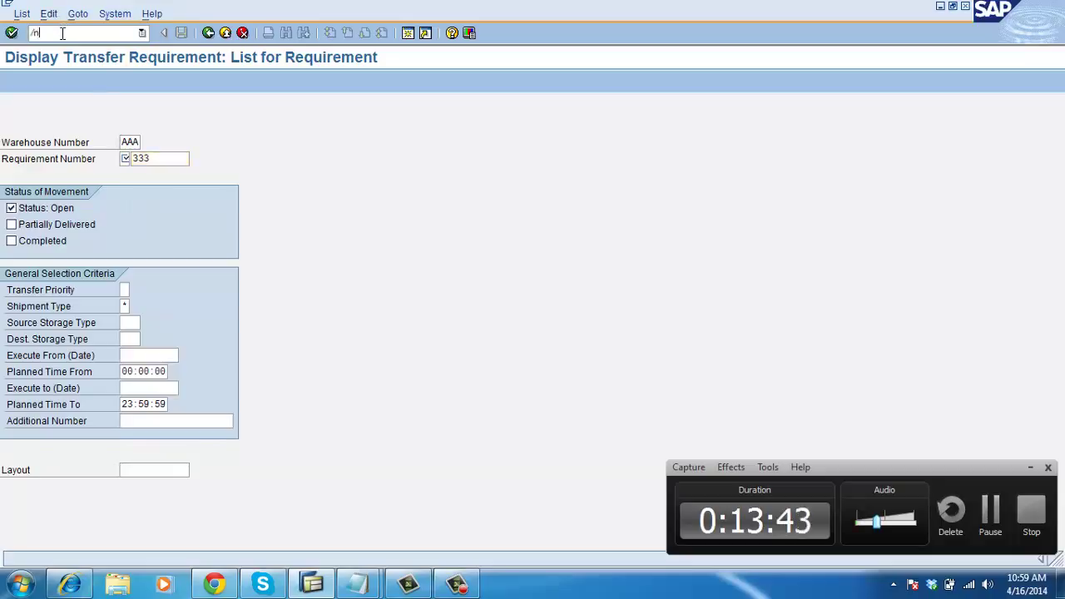
pyautogui.write('/nlb01')
pyautogui.press('Return')
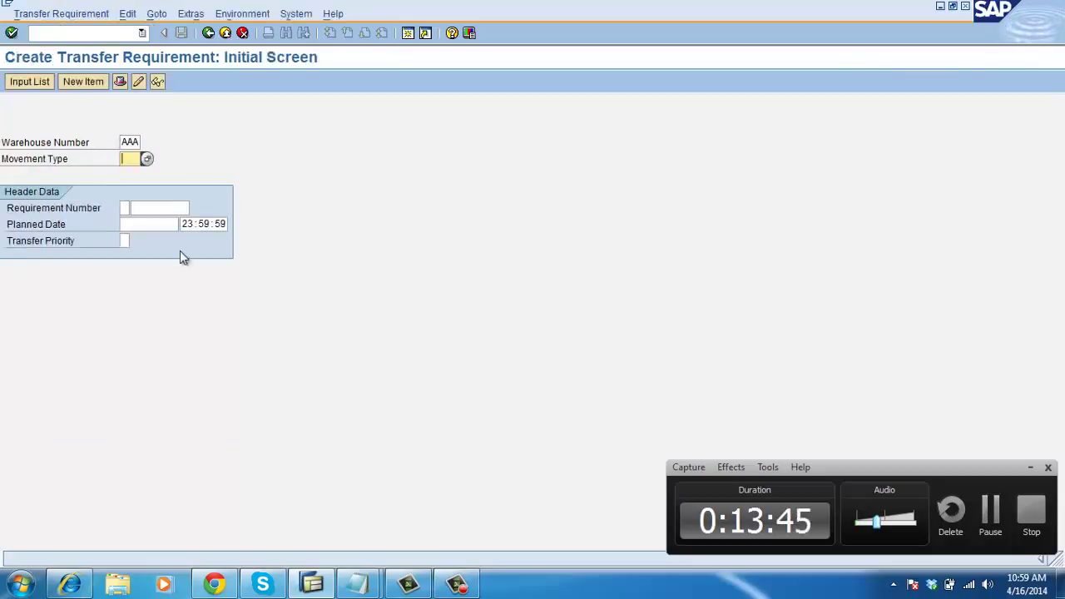
pyautogui.click(162, 210)
pyautogui.write('111')
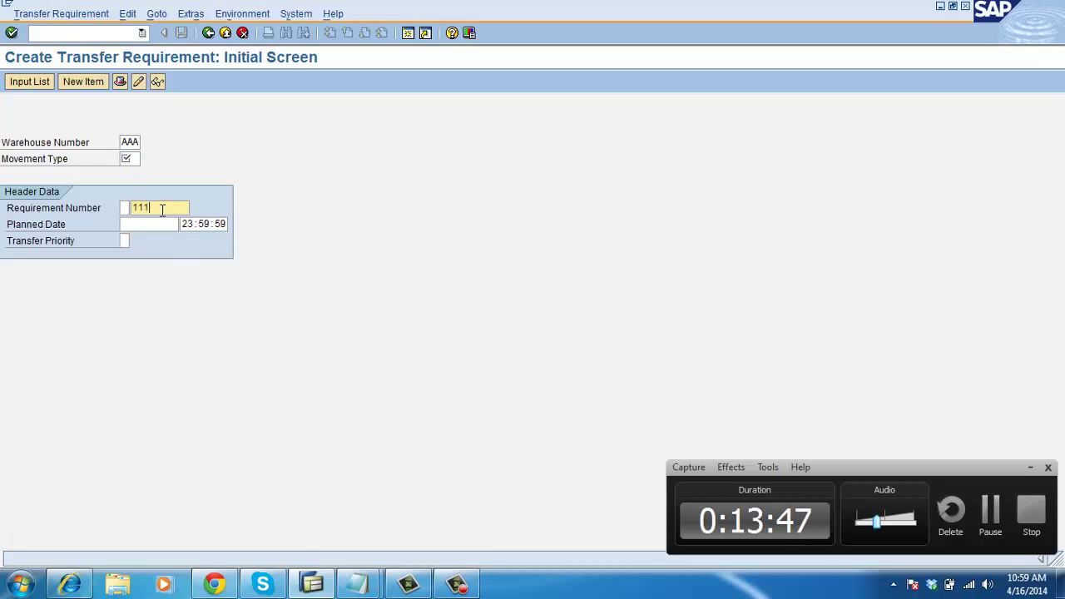
pyautogui.press('Return')
pyautogui.click(135, 158)
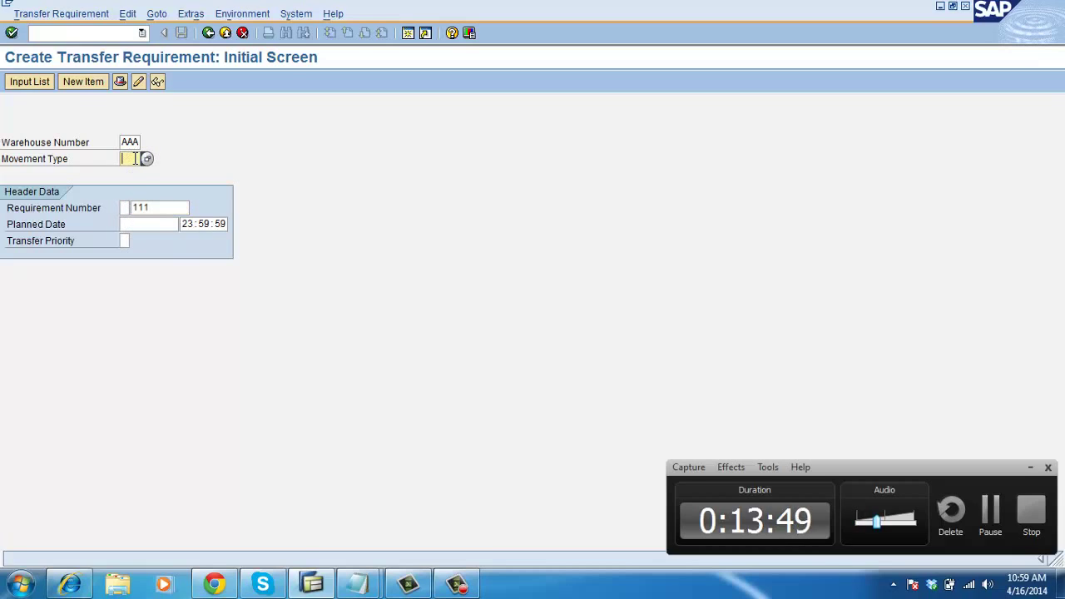
pyautogui.write('201')
pyautogui.press('Return')
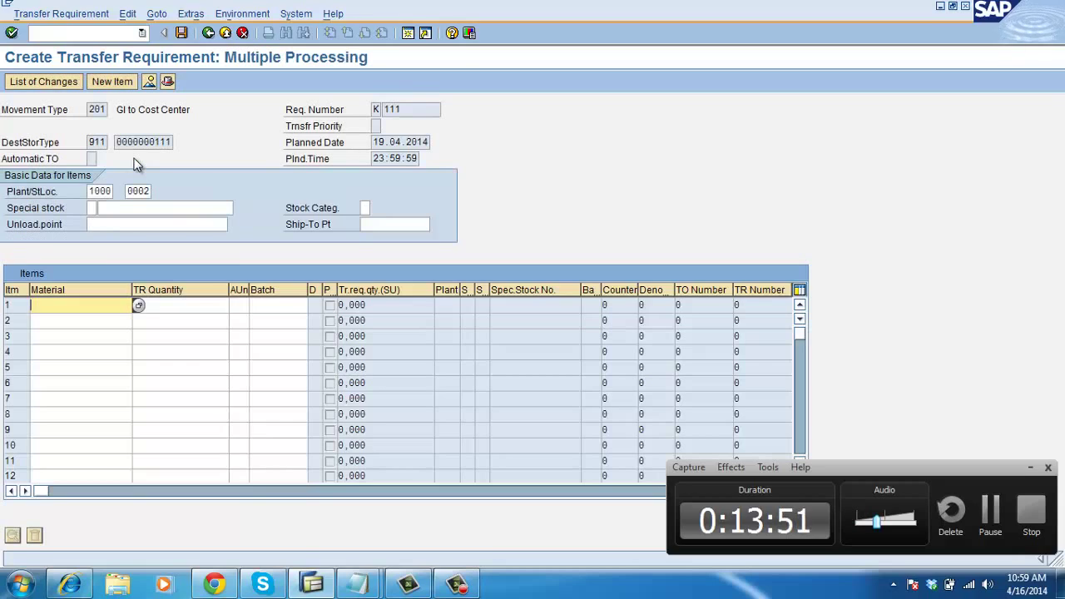
# Step: Enter material AAA with a quantity of 10 as the first item and save the transfer requirement
pyautogui.write('a')
pyautogui.click(64, 320)
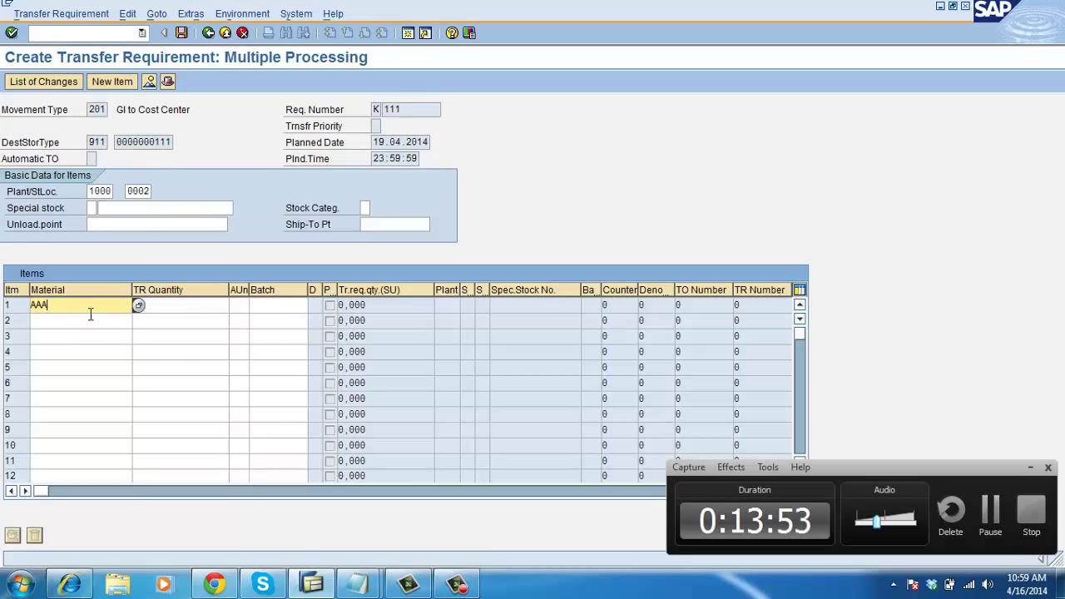
pyautogui.click(154, 304)
pyautogui.write('1')
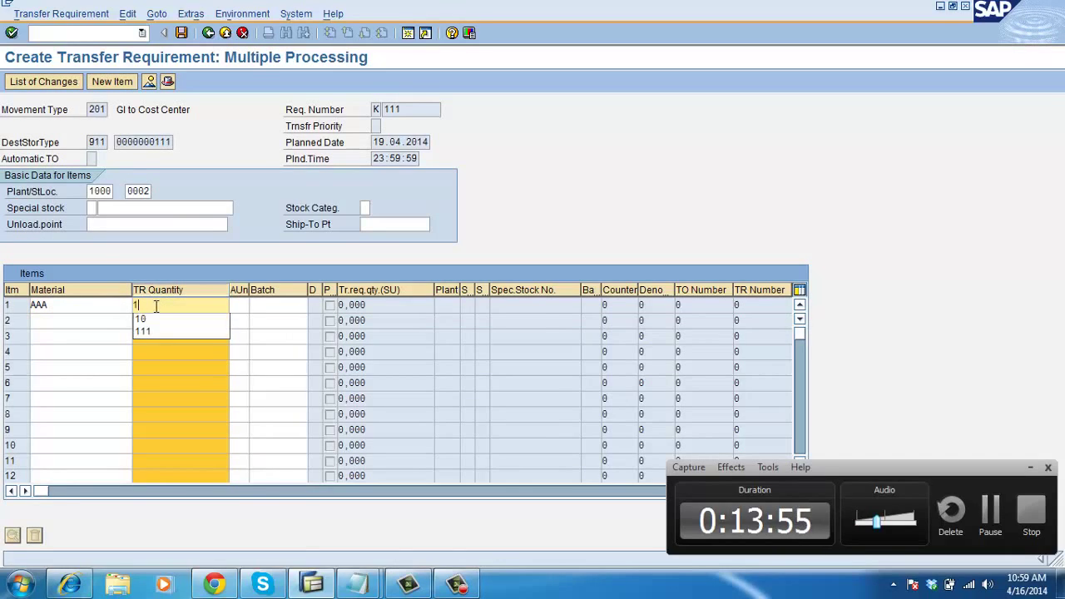
pyautogui.click(154, 321)
pyautogui.click(181, 32)
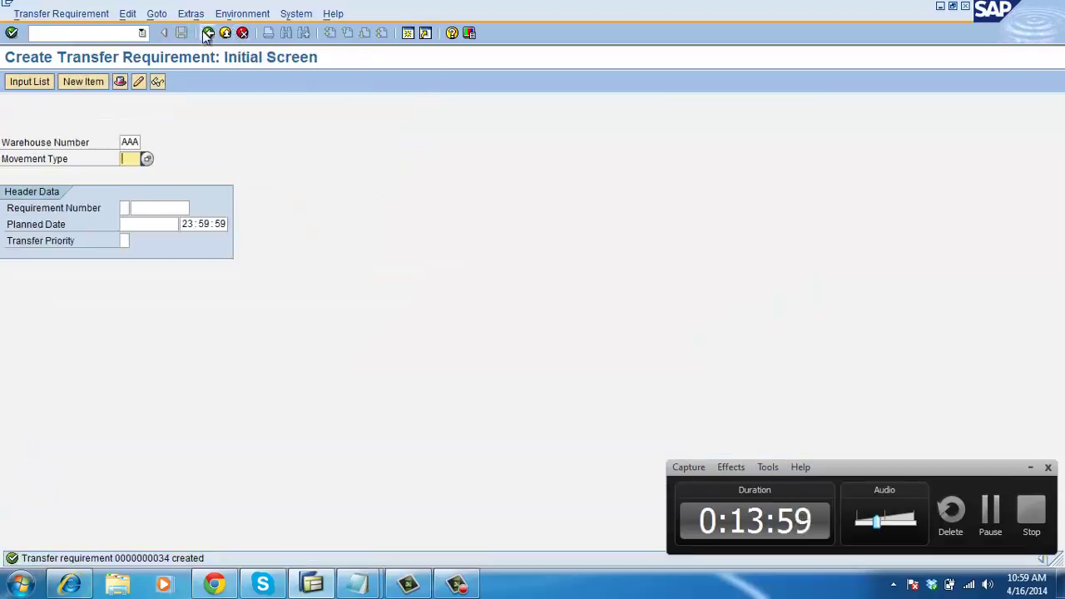
# Step: Return to SAP Easy Access and list the open transfer requirements by requirement for cost center type K, number 111
pyautogui.click(110, 30)
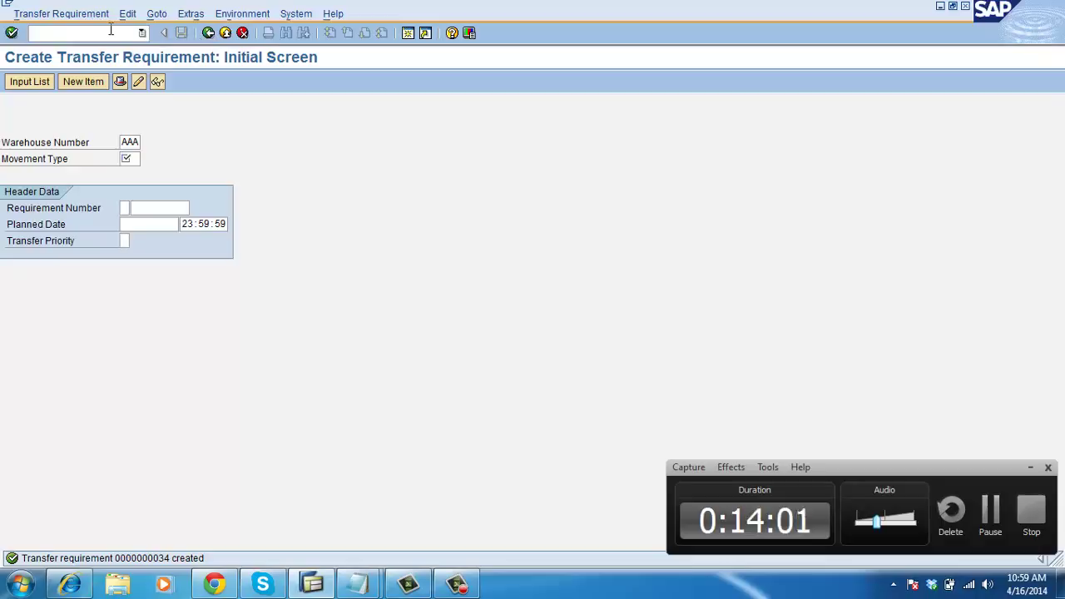
pyautogui.click(208, 32)
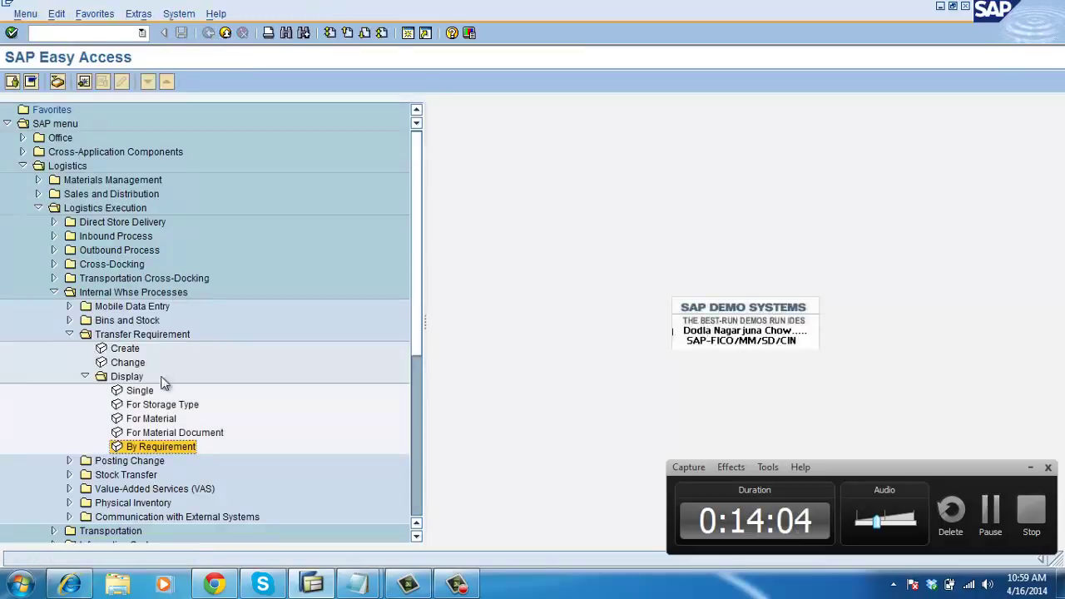
pyautogui.doubleClick(166, 448)
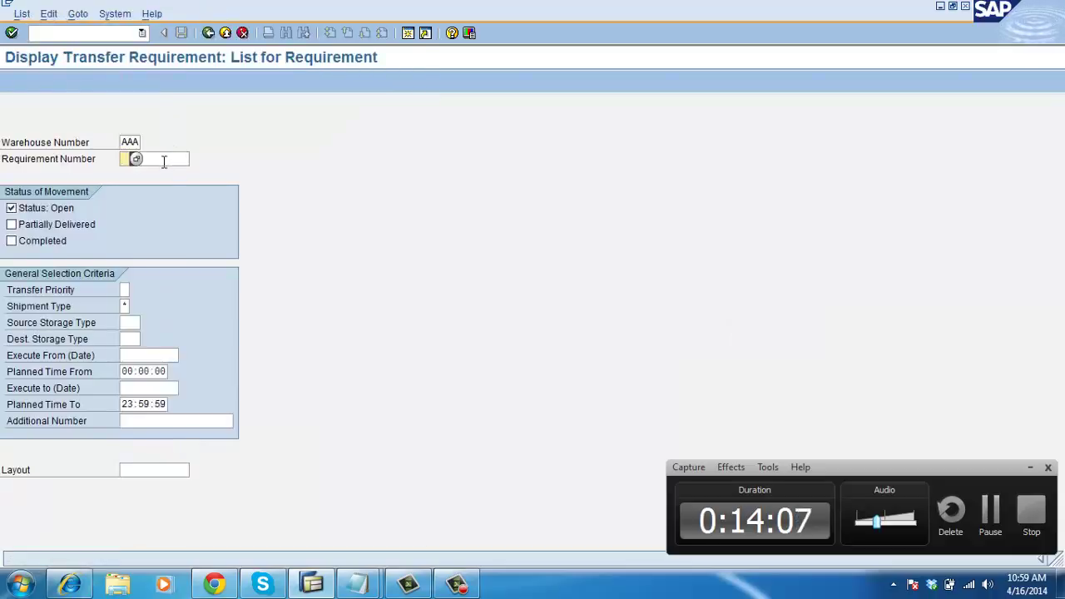
pyautogui.write('45761')
pyautogui.press('Return')
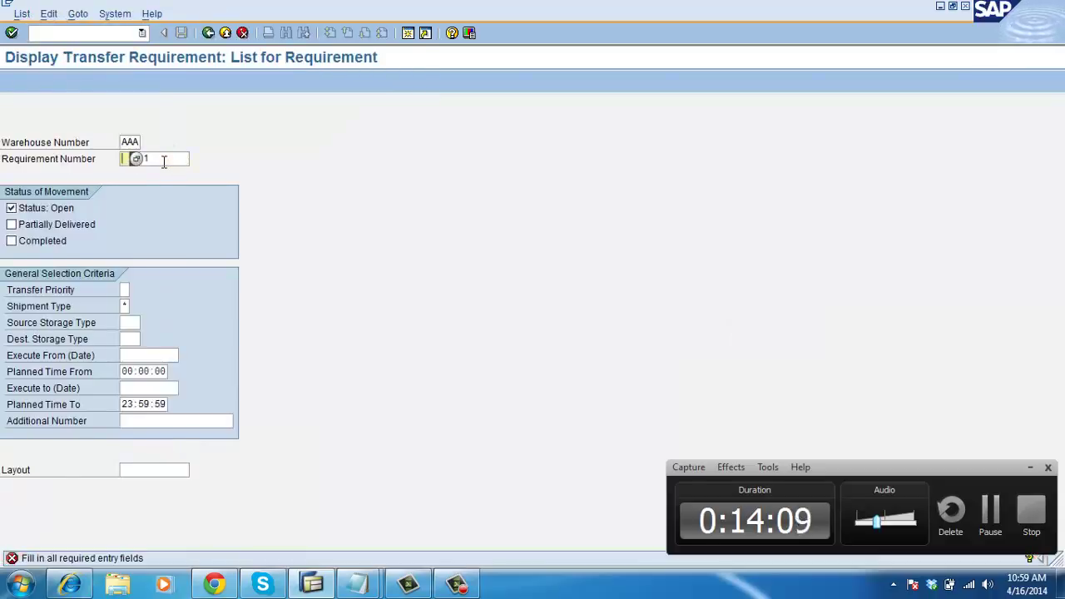
pyautogui.click(135, 159)
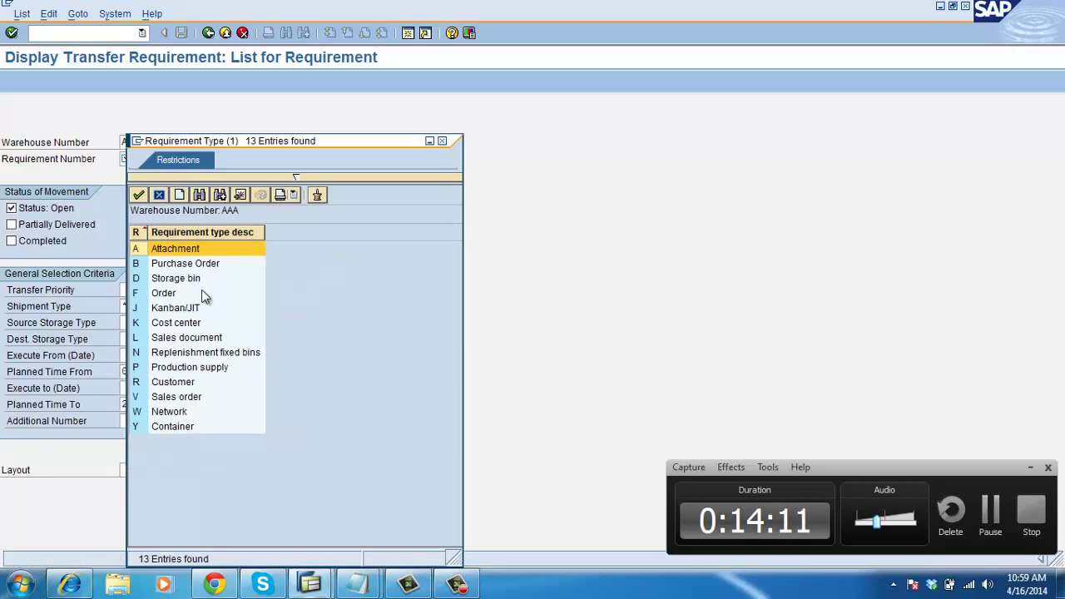
pyautogui.doubleClick(187, 325)
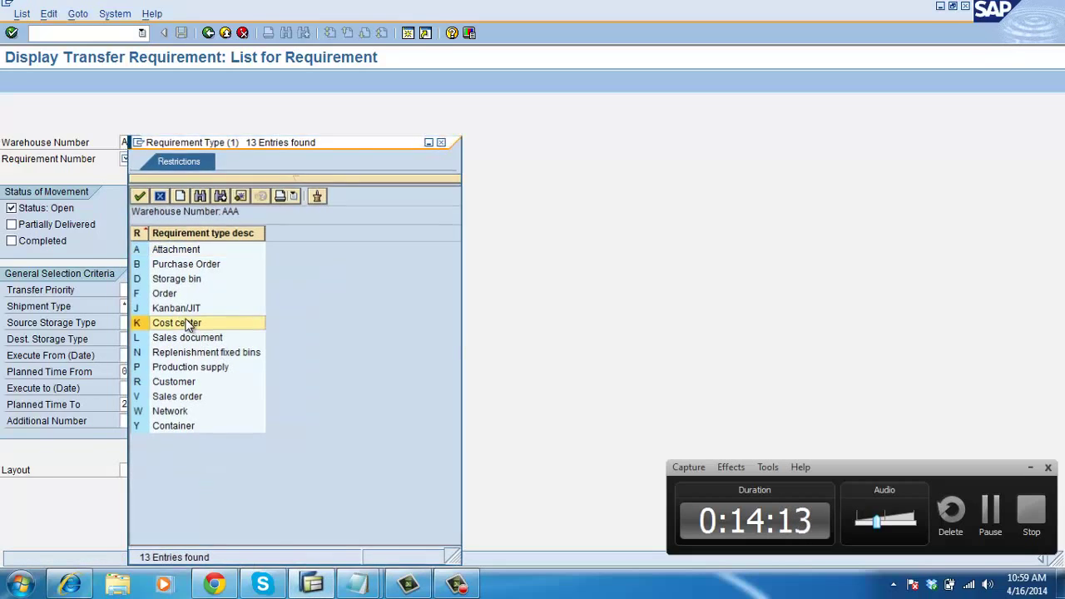
pyautogui.press('F8')
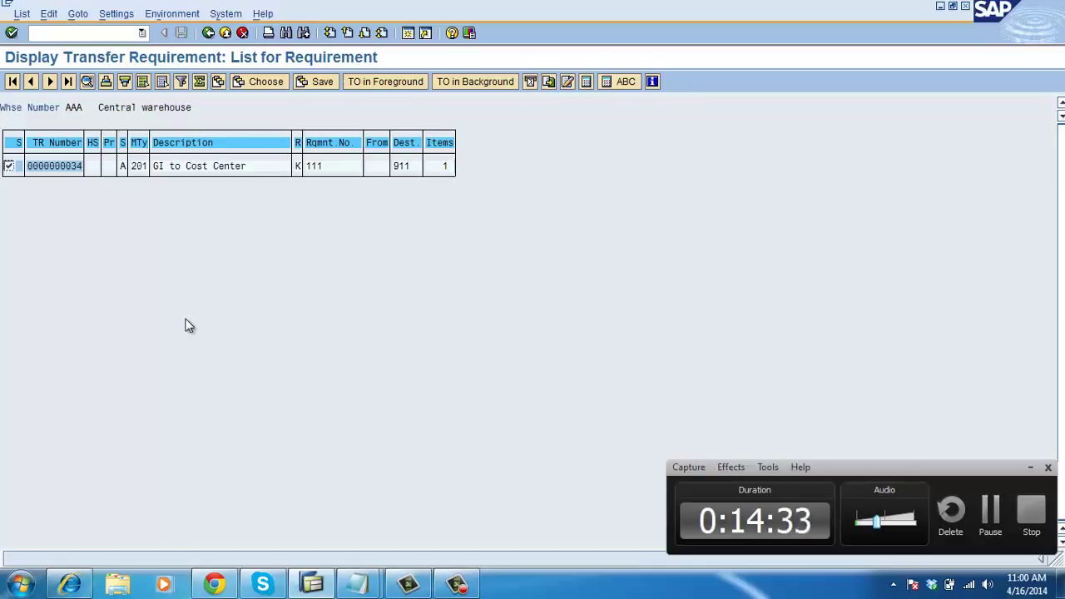
pyautogui.click(209, 34)
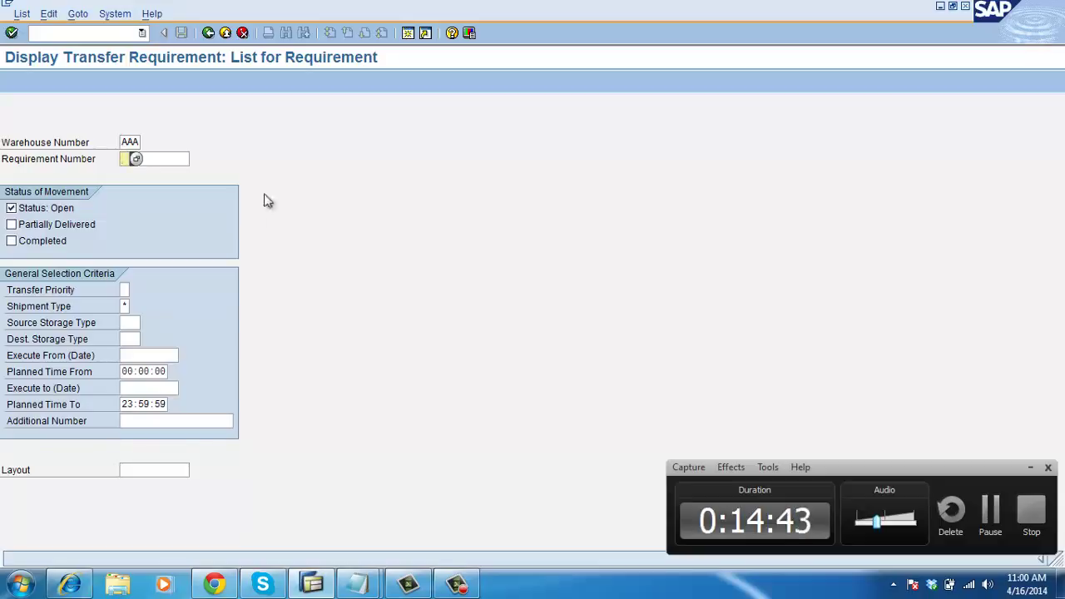
# Step: Open the SAP Reference IMG through transaction SPRO
pyautogui.click(104, 34)
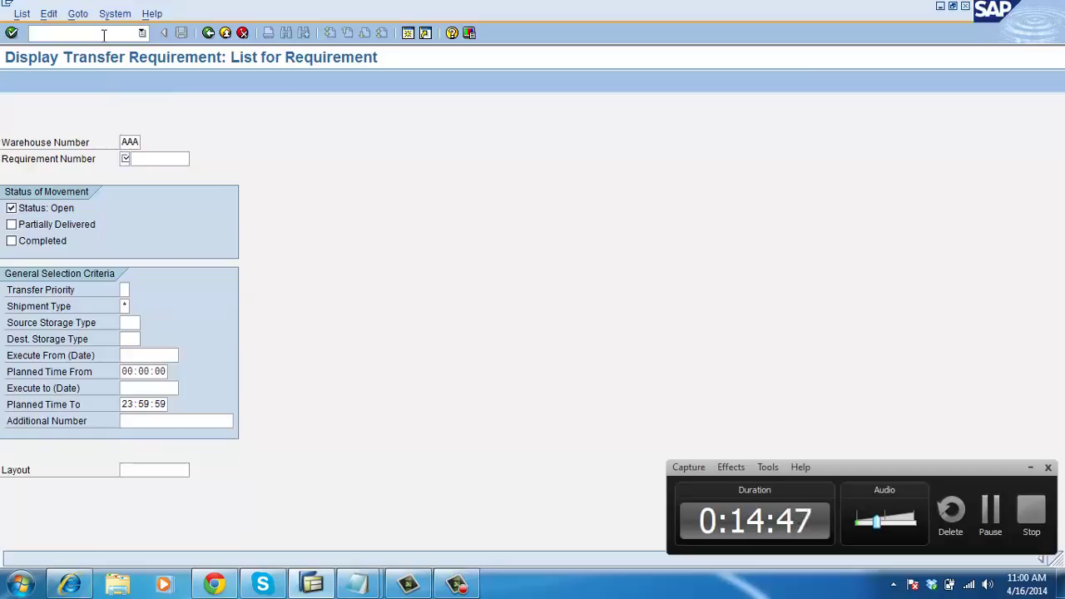
pyautogui.write('/n')
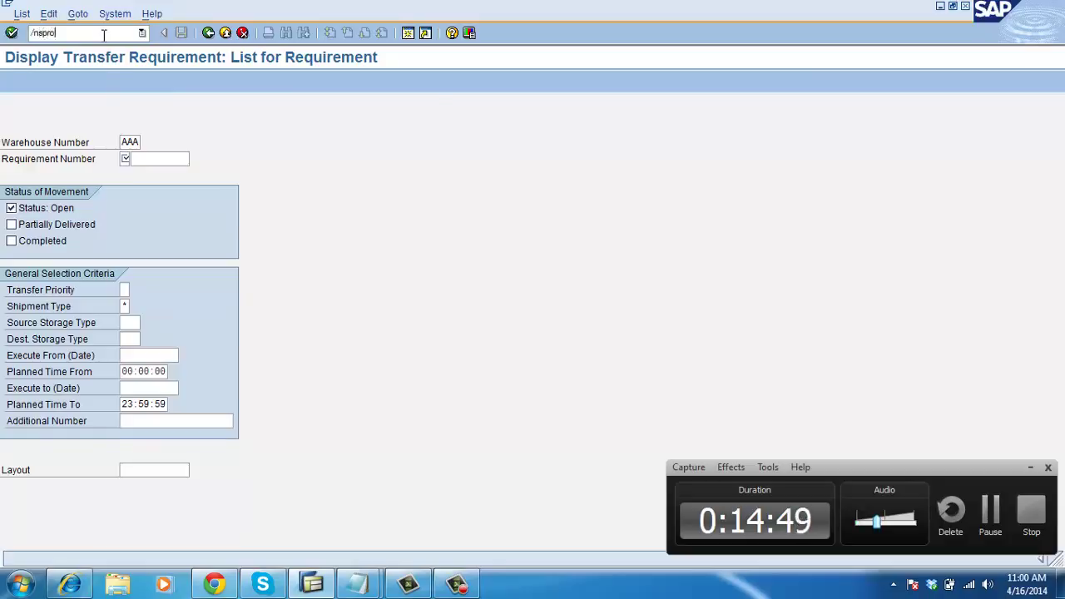
pyautogui.write('spro')
pyautogui.press('Return')
pyautogui.click(98, 81)
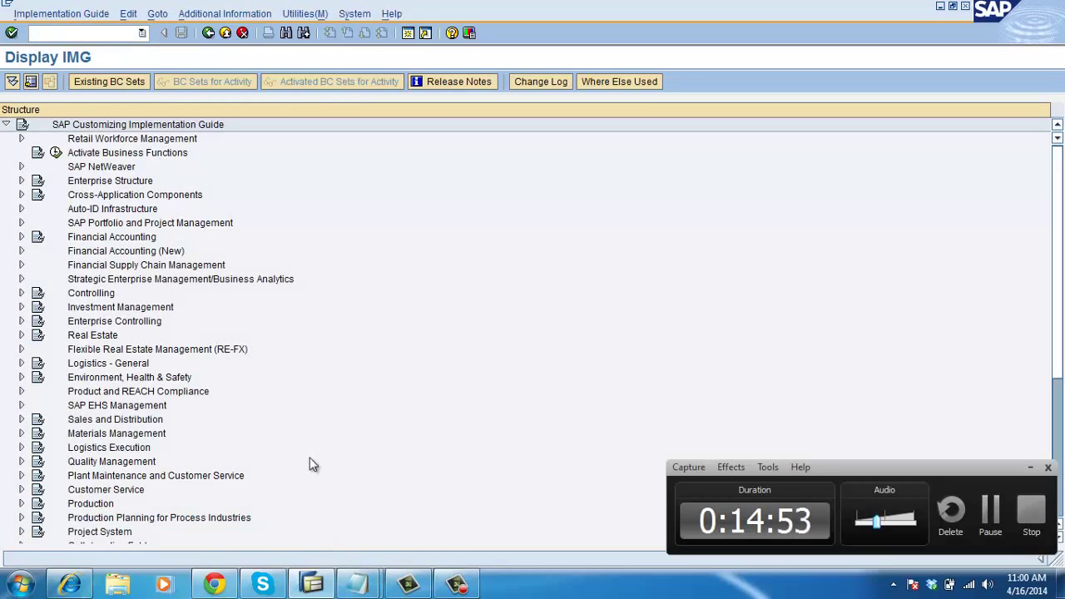
pyautogui.click(21, 432)
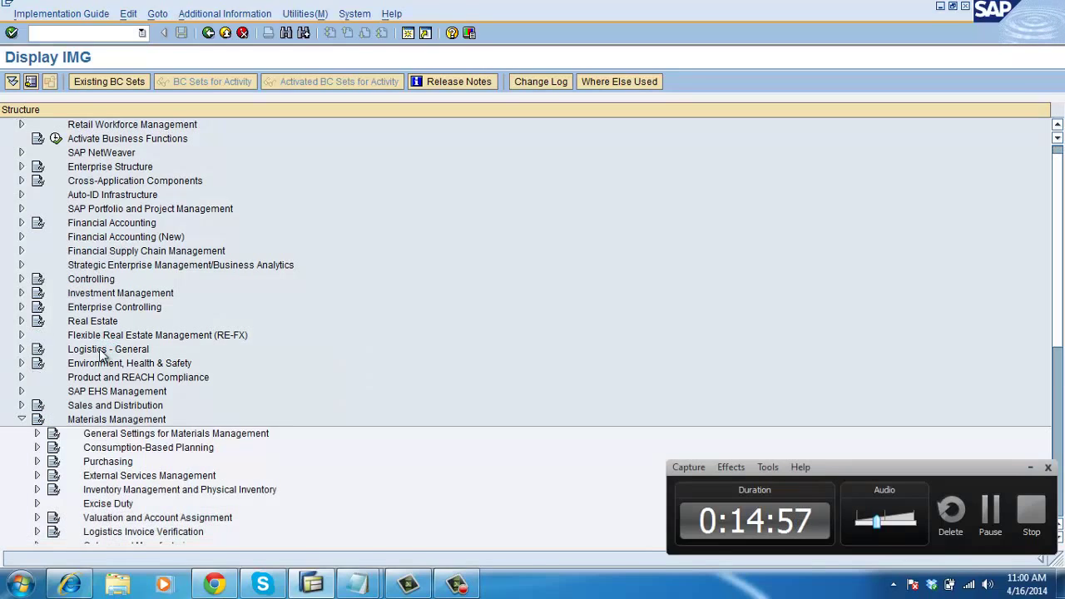
pyautogui.click(208, 33)
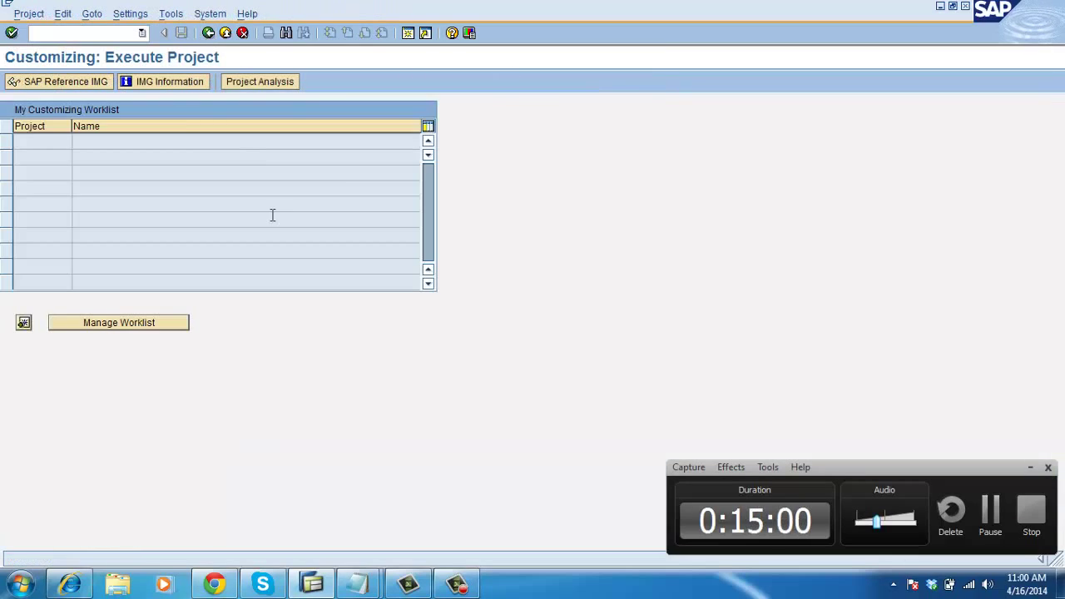
pyautogui.click(68, 81)
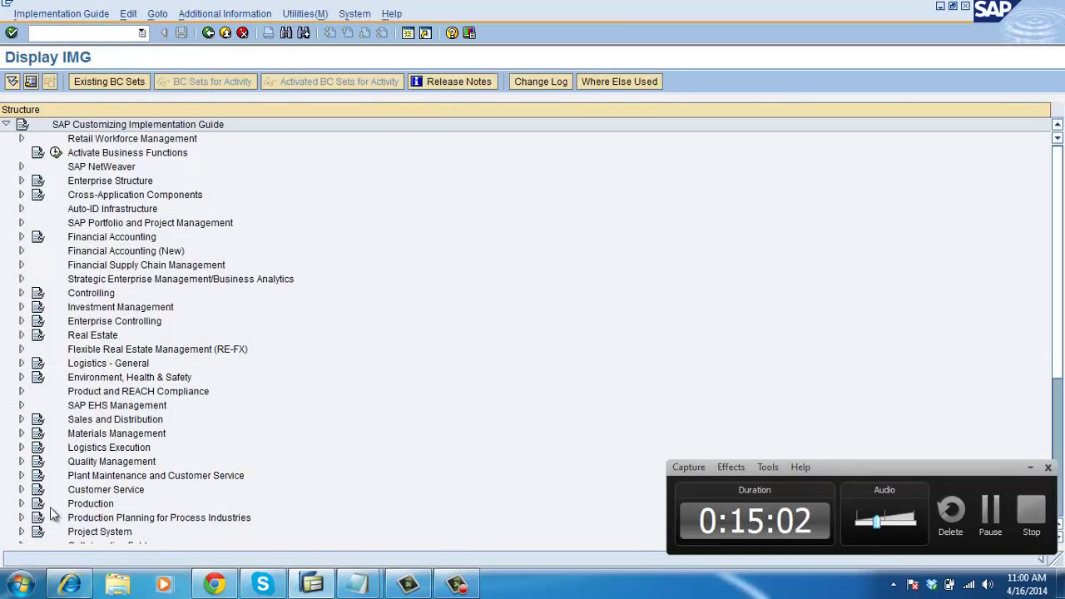
# Step: Expand Logistics Execution and its Warehouse Management node in the implementation guide
pyautogui.click(22, 447)
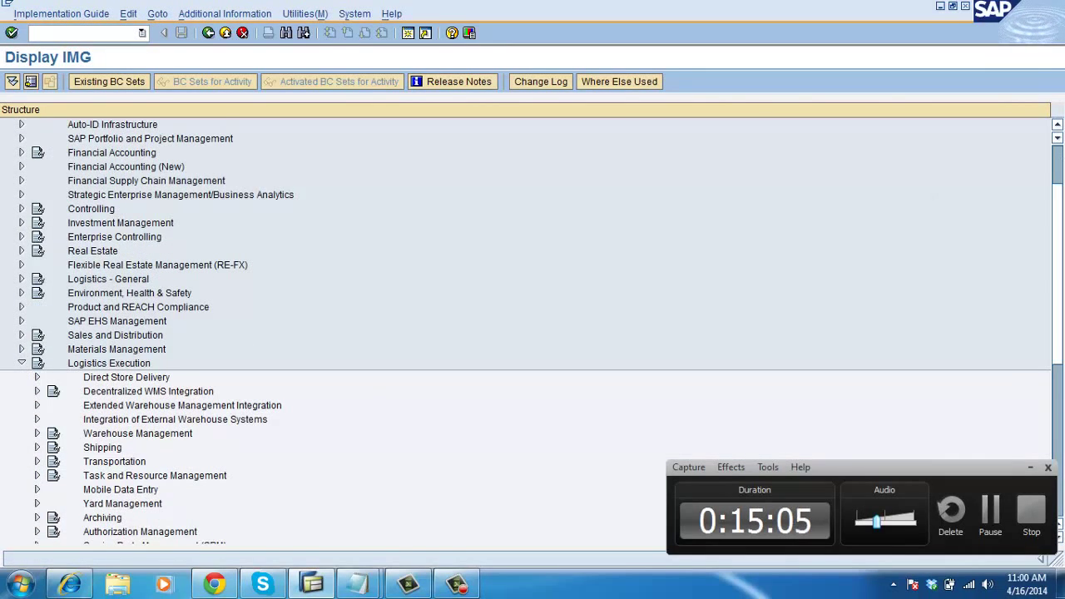
pyautogui.scroll(-5, 1059, 241)
pyautogui.scroll(1, 1059, 241)
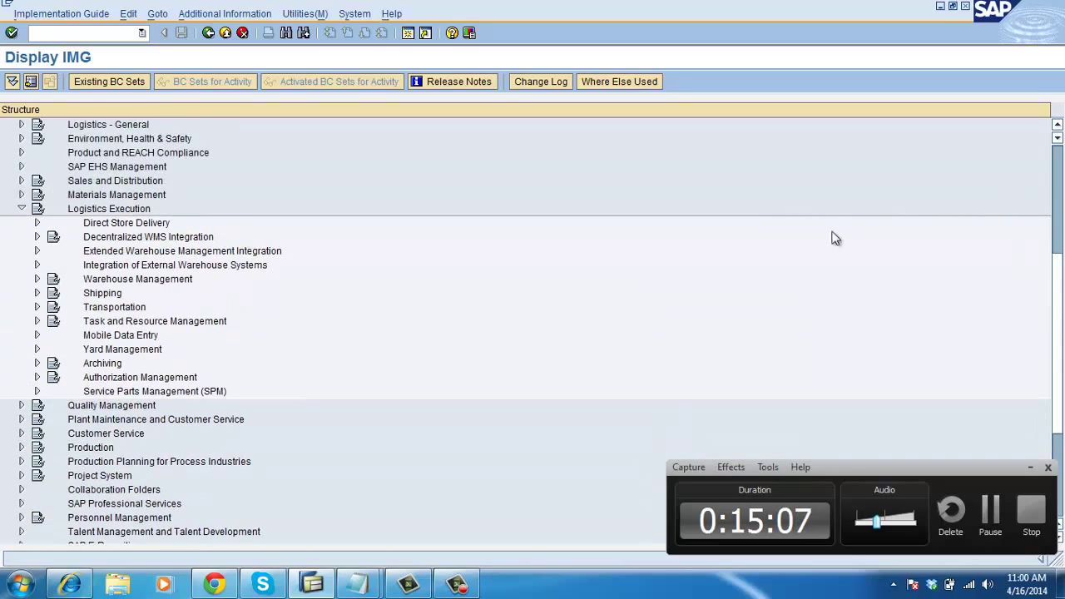
pyautogui.click(36, 280)
# Step: Look through the Master Data and Strategies activities under Warehouse Management, and collapse both nodes again
pyautogui.click(52, 307)
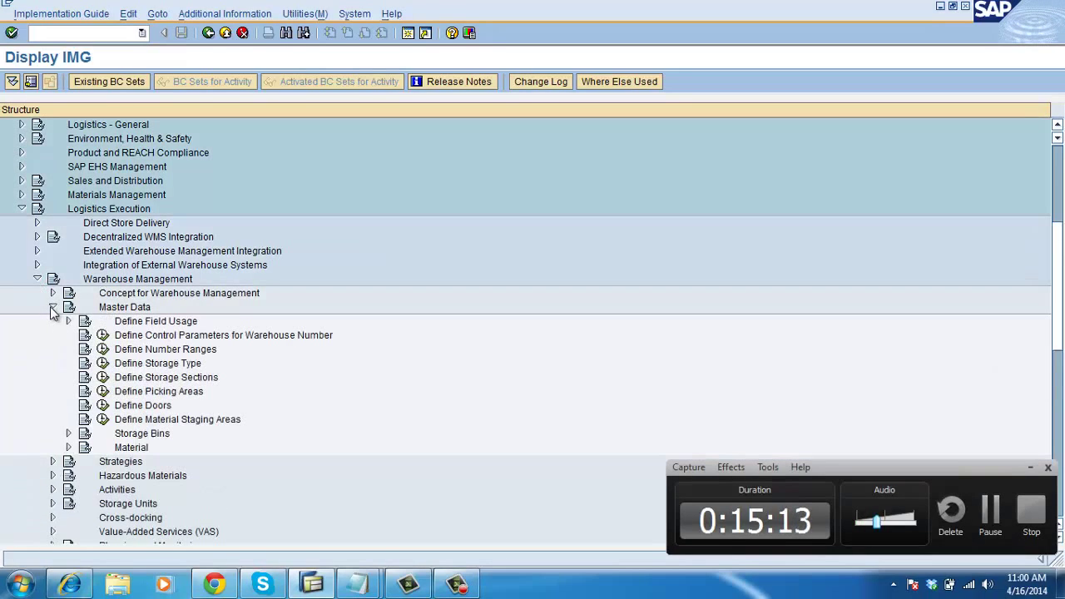
pyautogui.click(52, 307)
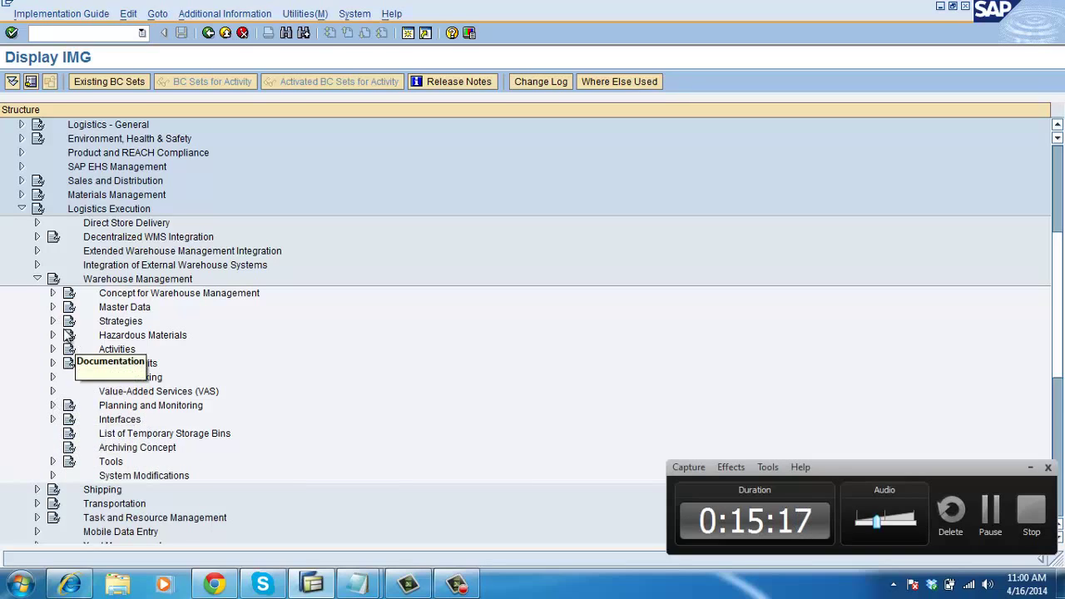
pyautogui.click(53, 321)
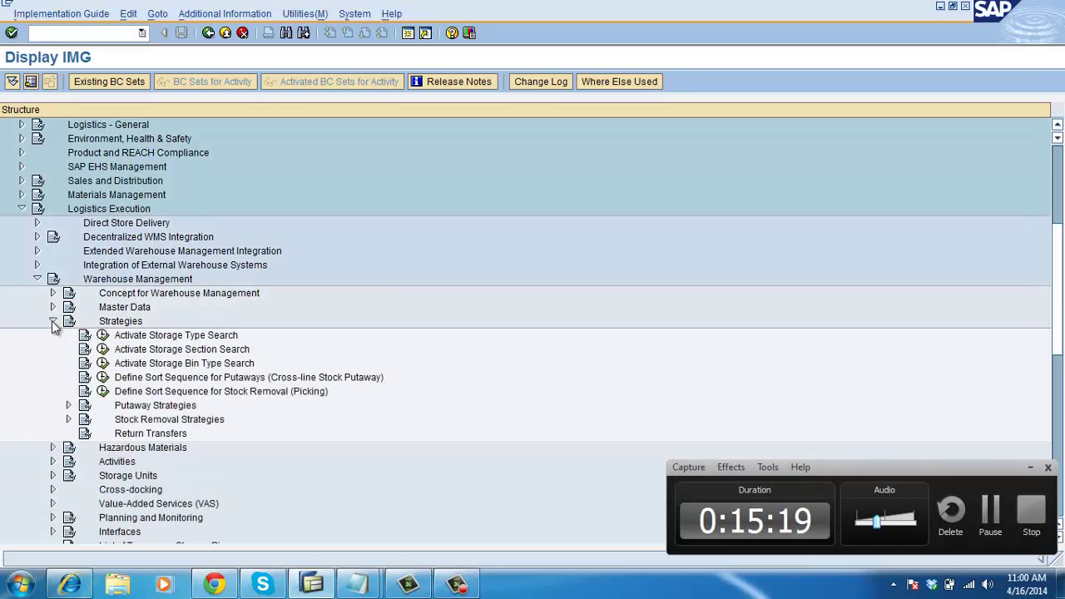
pyautogui.click(52, 321)
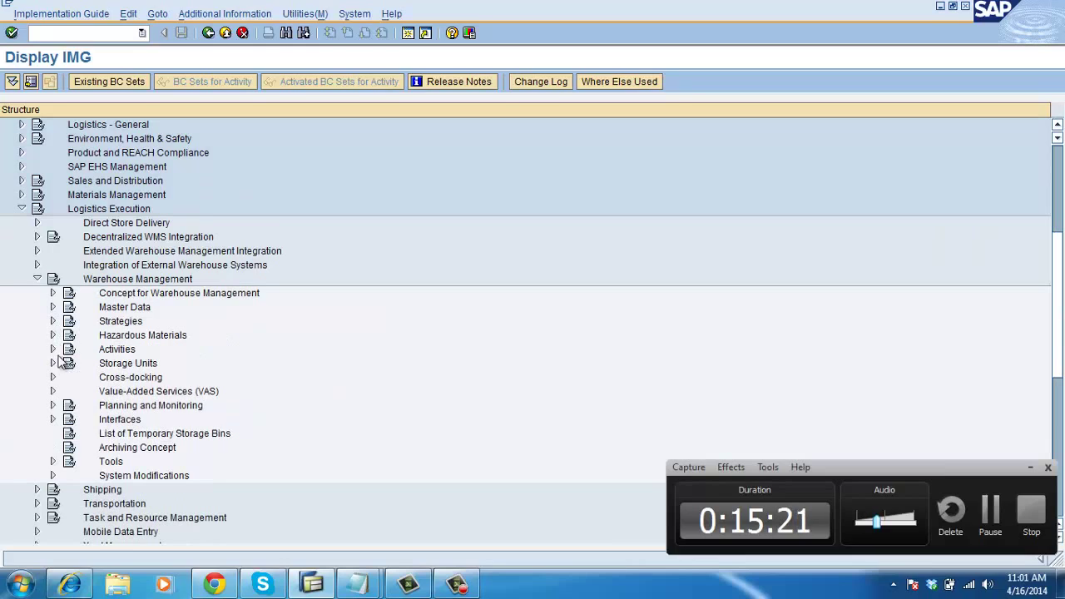
# Step: Expand the Interfaces node under Warehouse Management and its Inventory Management activities, after a look at the Shipping activities
pyautogui.click(52, 419)
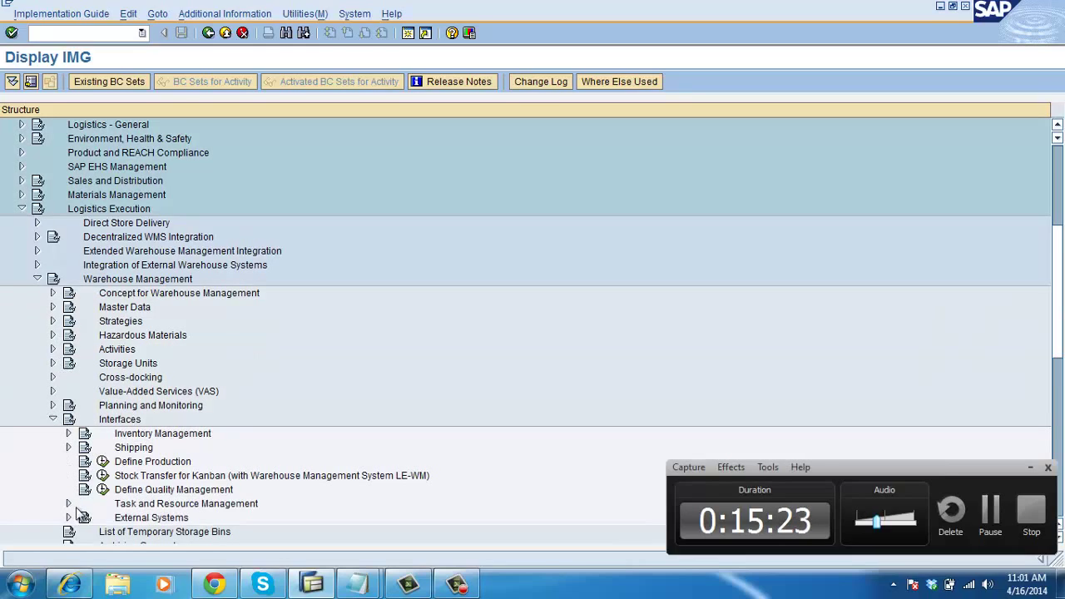
pyautogui.click(68, 448)
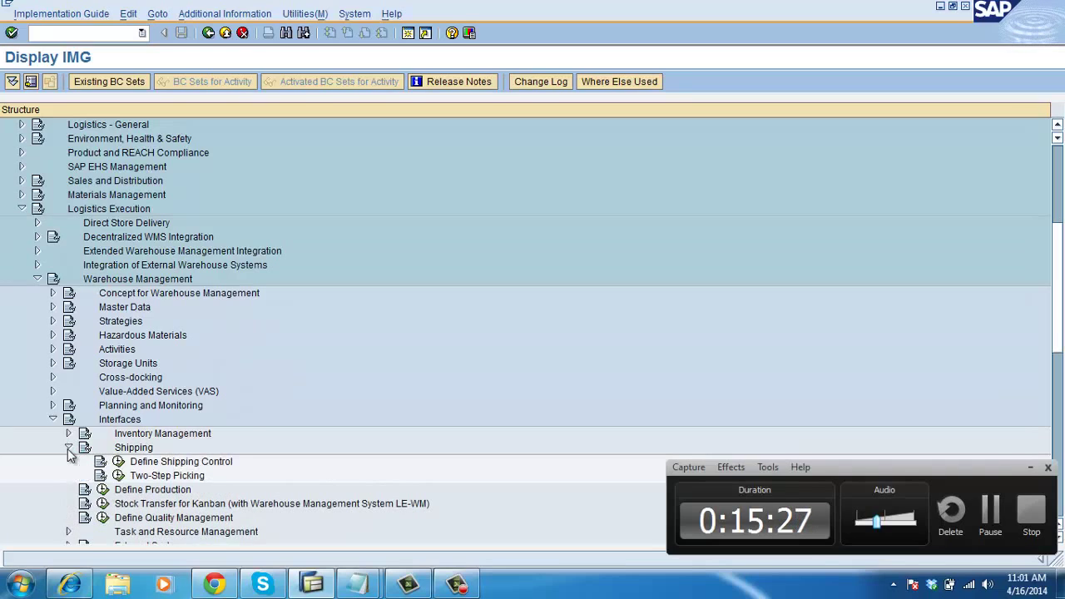
pyautogui.click(69, 448)
pyautogui.click(68, 433)
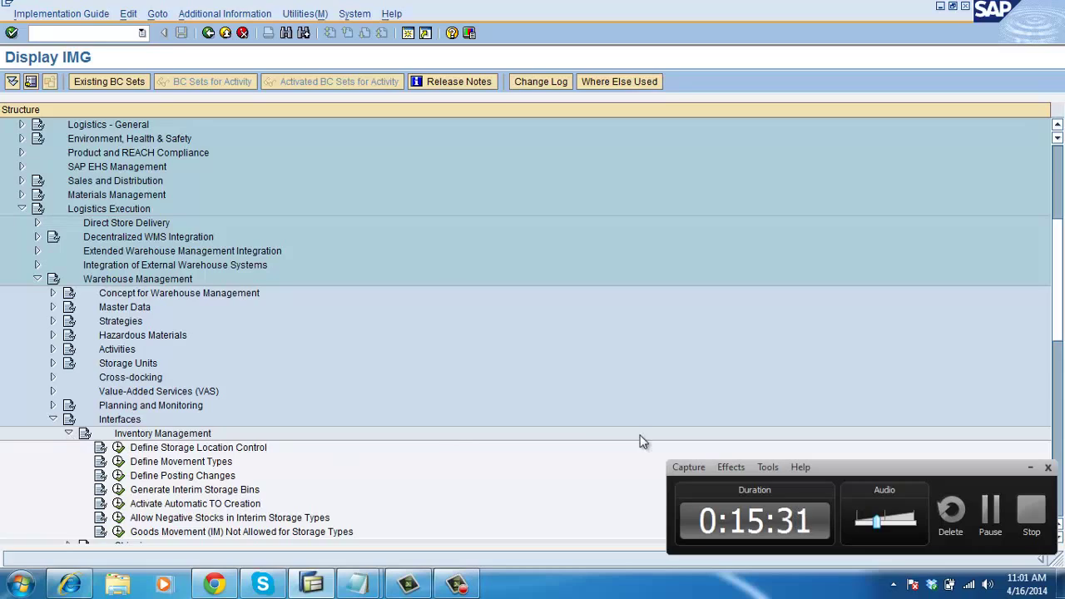
# Step: Run Generate Interim Storage Bins for warehouse AAA to view its interim bins, and return to the selection screen
pyautogui.click(119, 490)
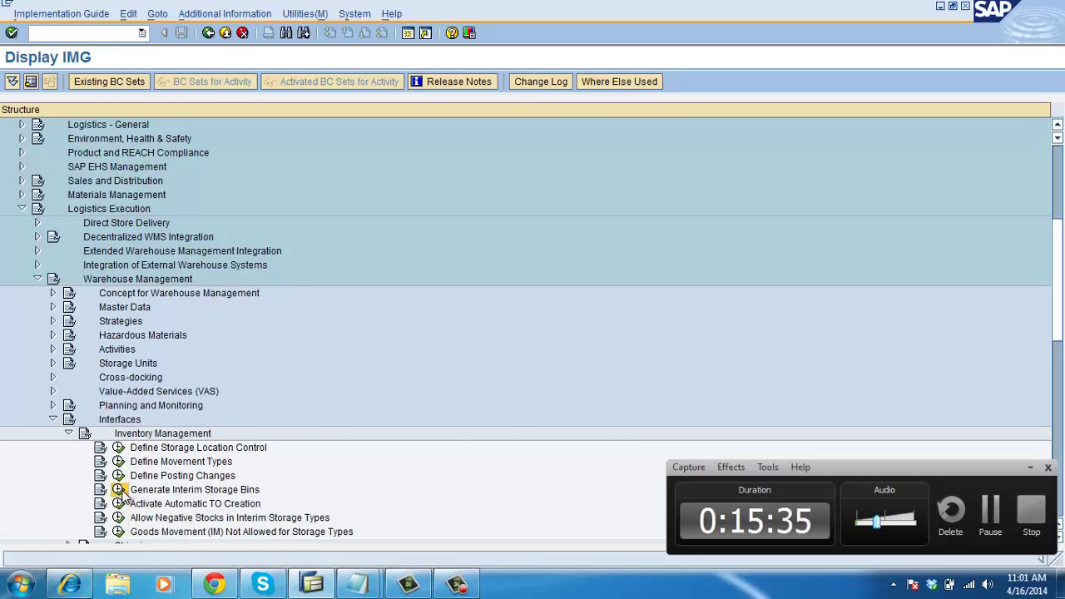
pyautogui.write('aaa')
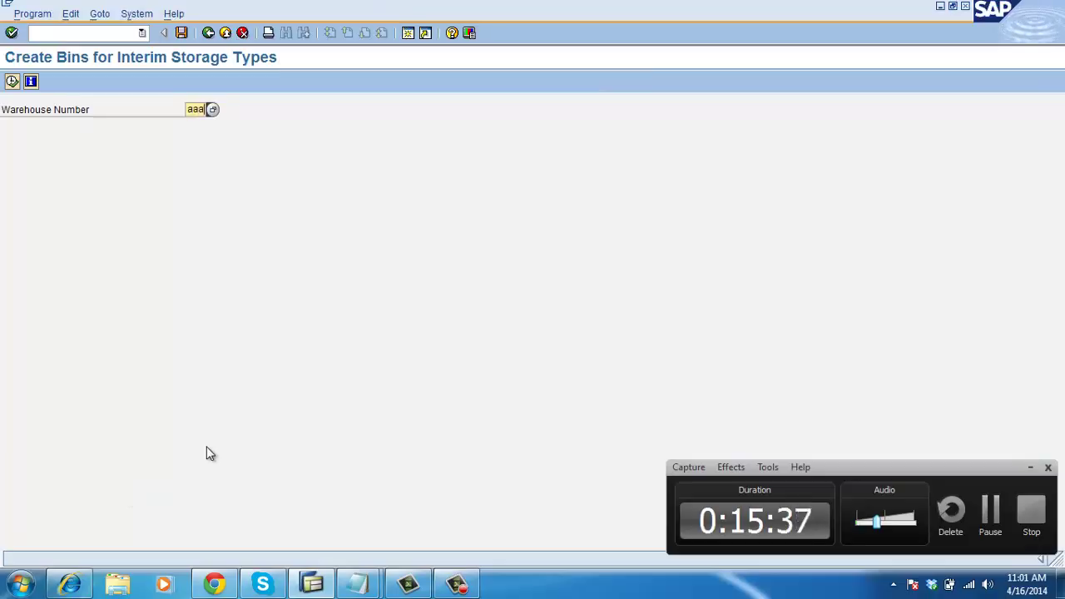
pyautogui.press('Return')
pyautogui.click(12, 79)
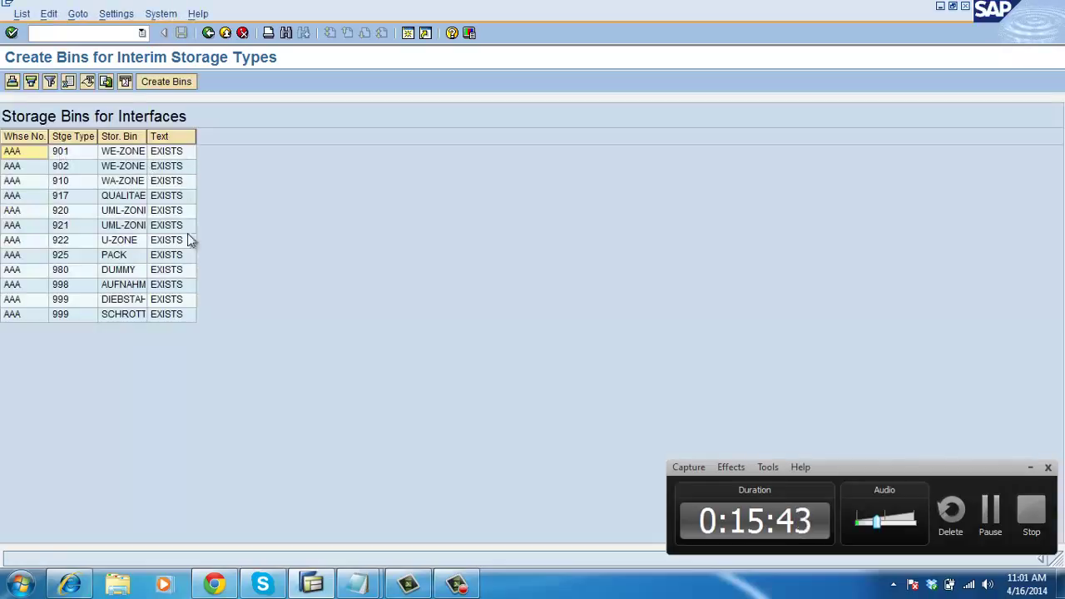
pyautogui.click(208, 33)
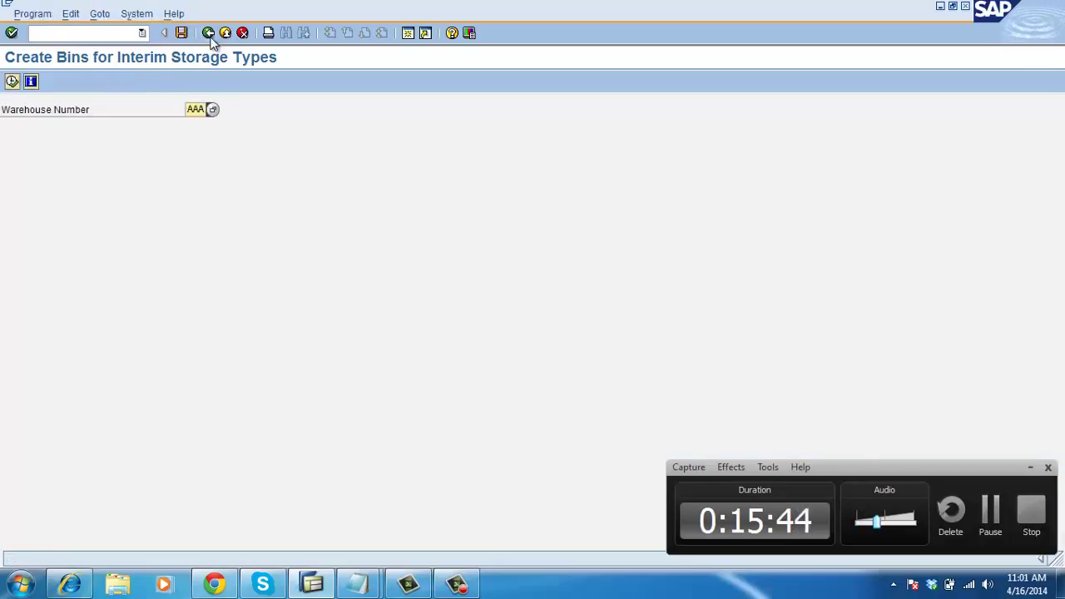
# Step: Select warehouse 030 (Retail lean WH L.A.) from the value list and run the creation of its interim storage bins
pyautogui.click(211, 110)
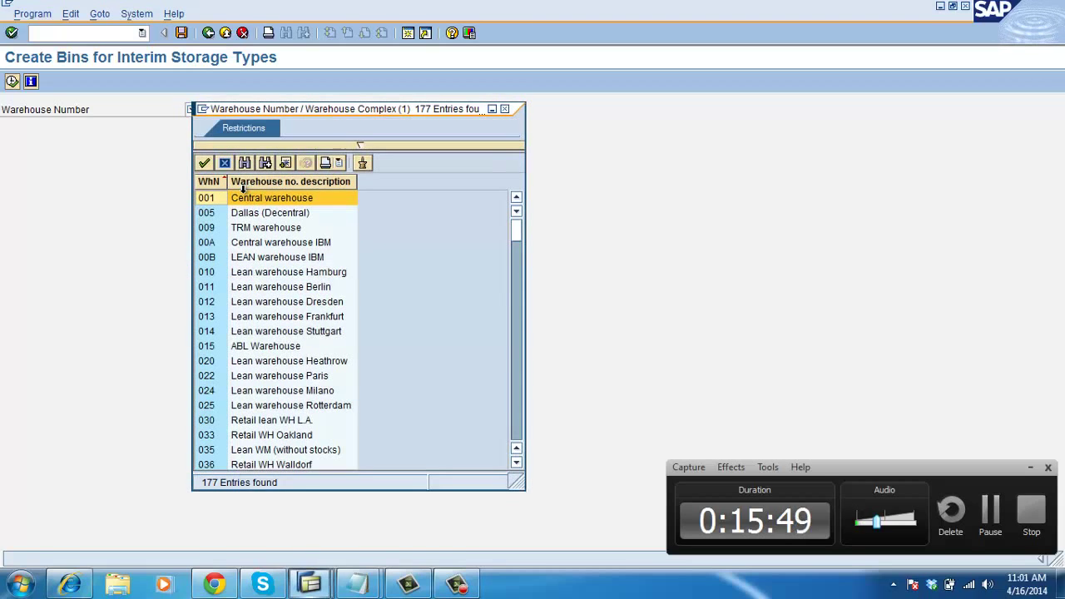
pyautogui.doubleClick(293, 424)
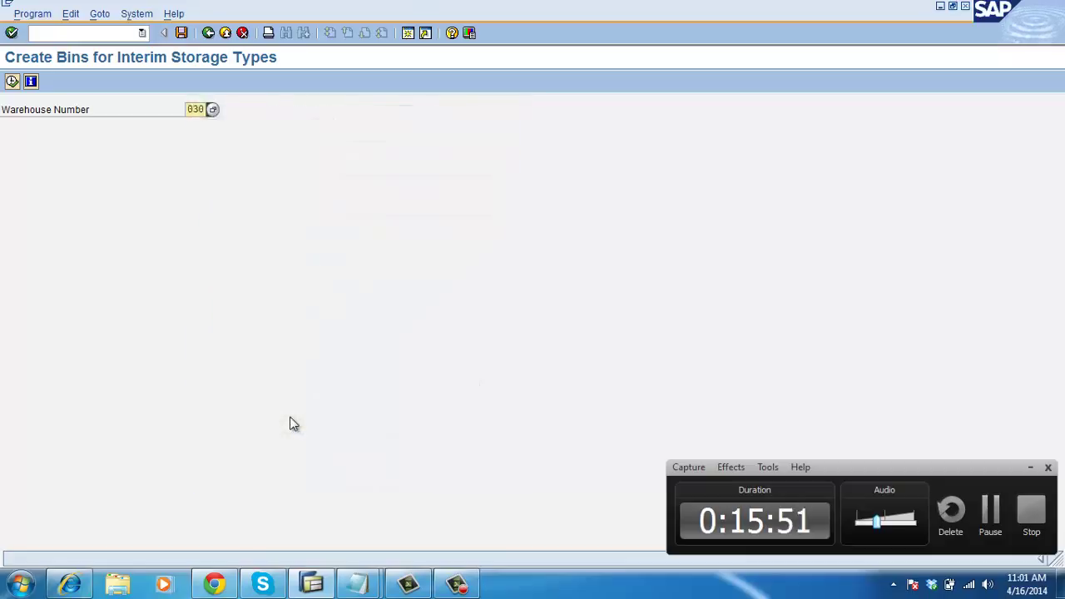
pyautogui.click(12, 81)
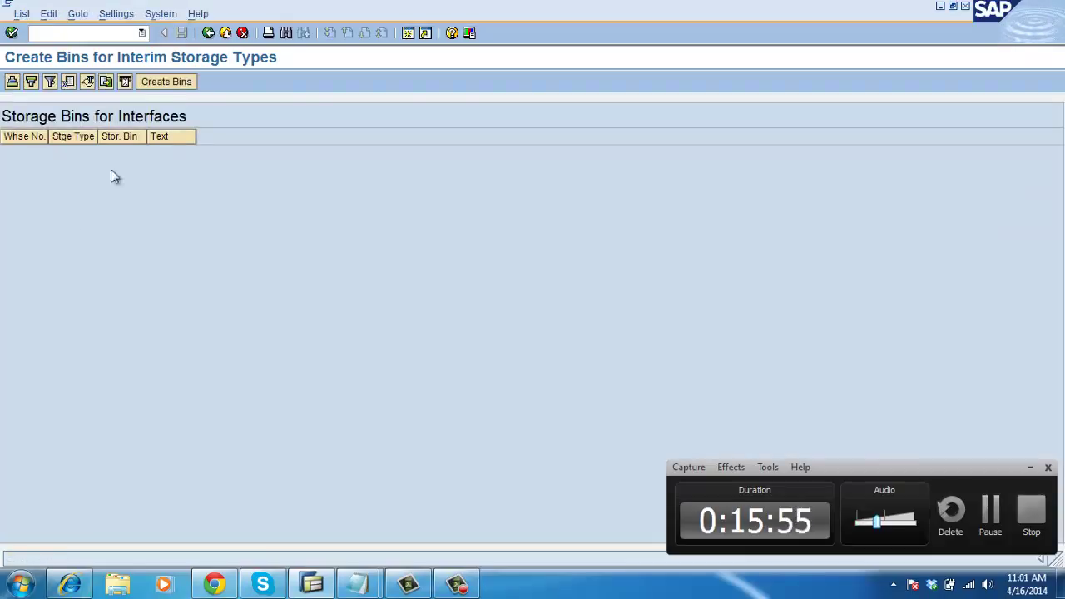
pyautogui.click(166, 81)
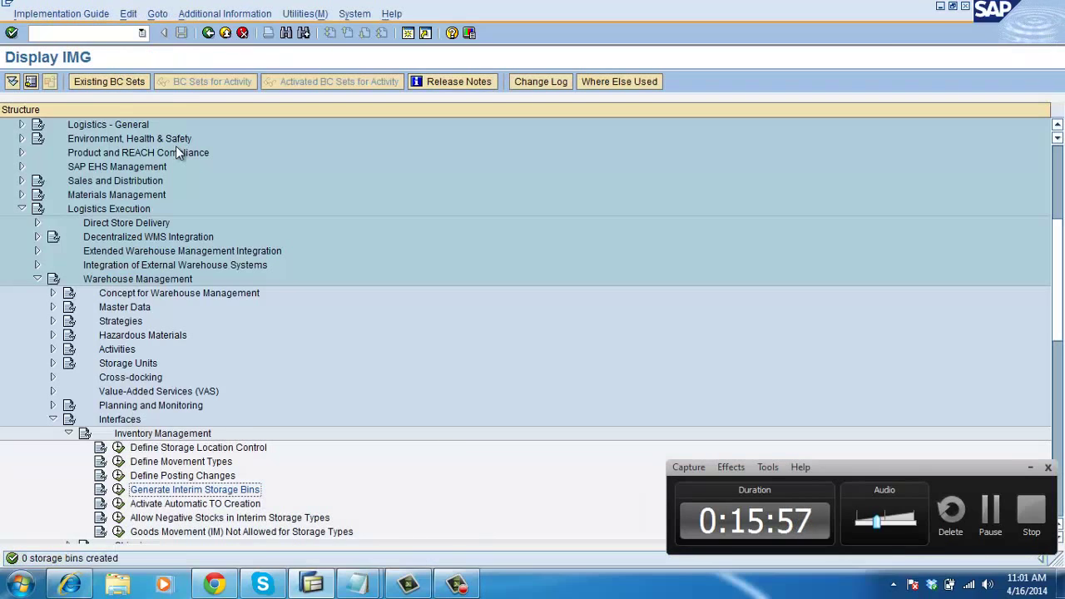
# Step: Reopen Generate Interim Storage Bins, list the interim bins of warehouse 025, and return to the selection screen
pyautogui.click(118, 489)
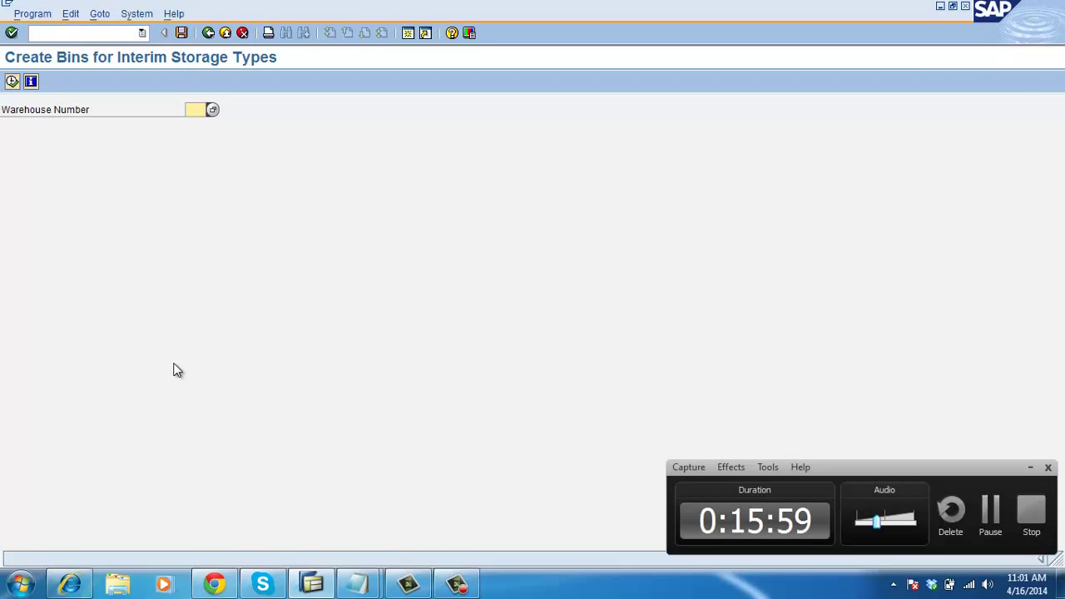
pyautogui.click(213, 110)
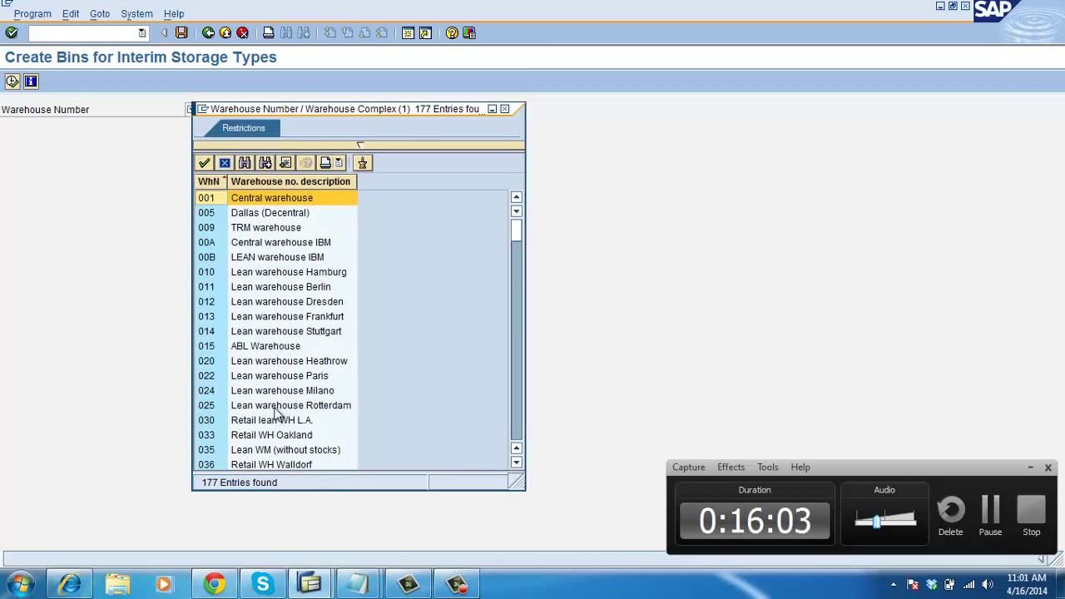
pyautogui.click(277, 405)
pyautogui.click(278, 405)
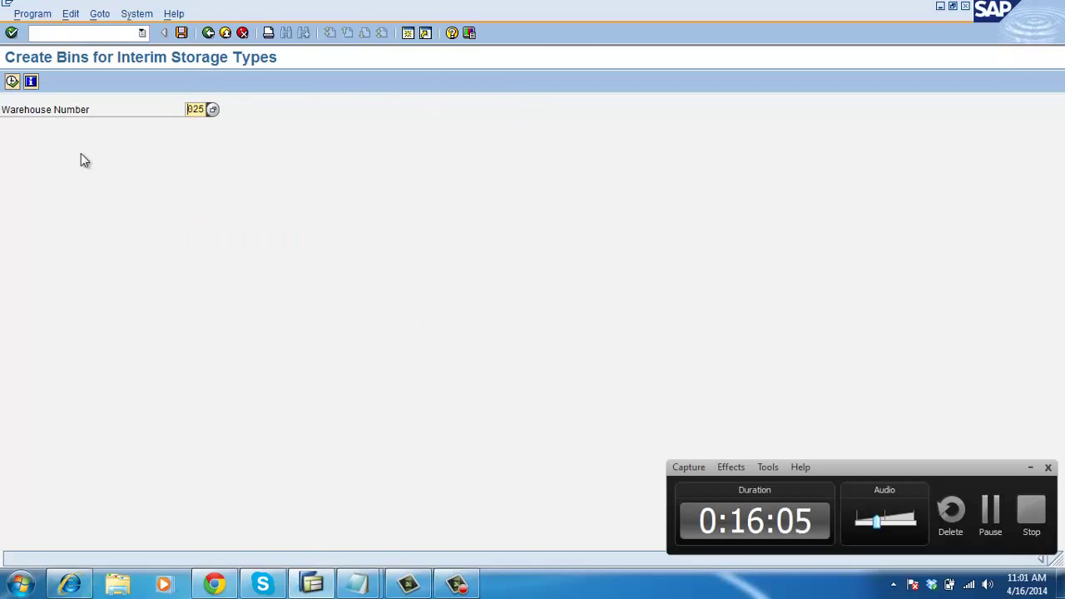
pyautogui.click(12, 81)
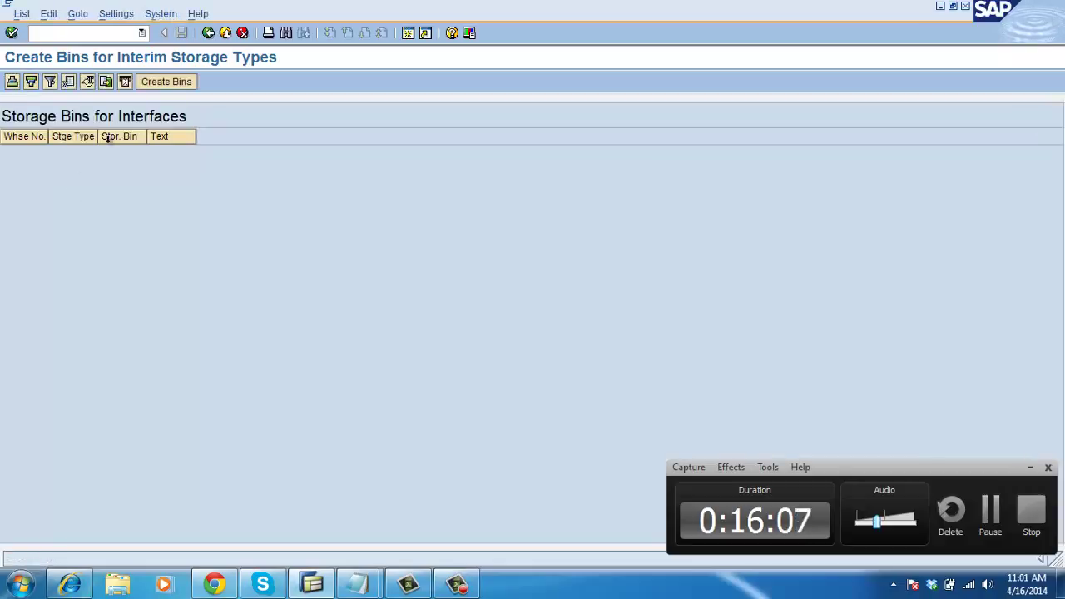
pyautogui.click(208, 33)
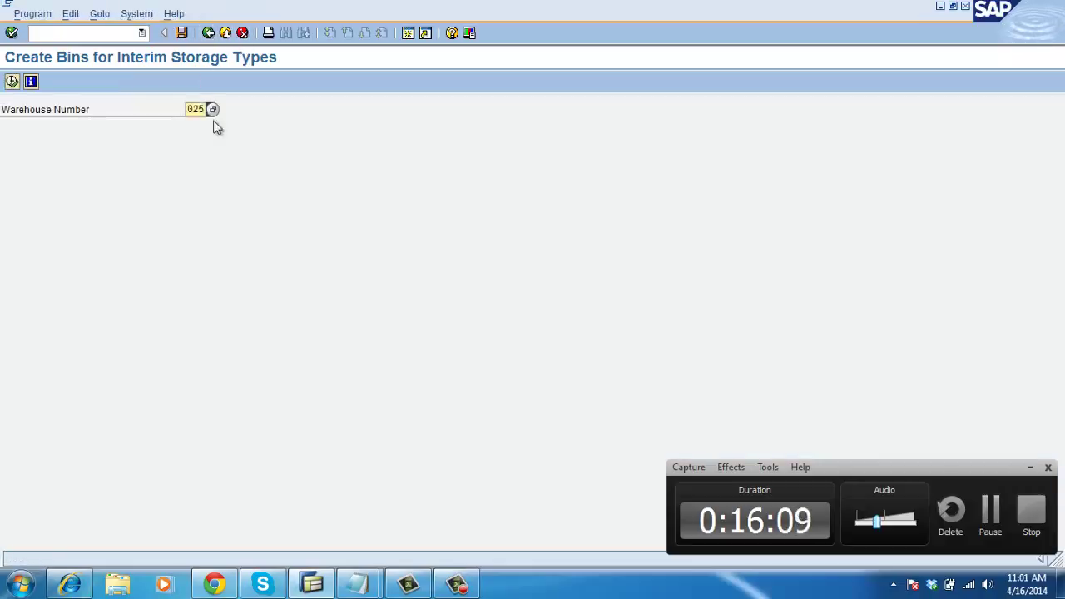
# Step: Replace the warehouse number with 009 (TRM warehouse), list its interim storage bins, and return to the selection screen
pyautogui.press('Delete')
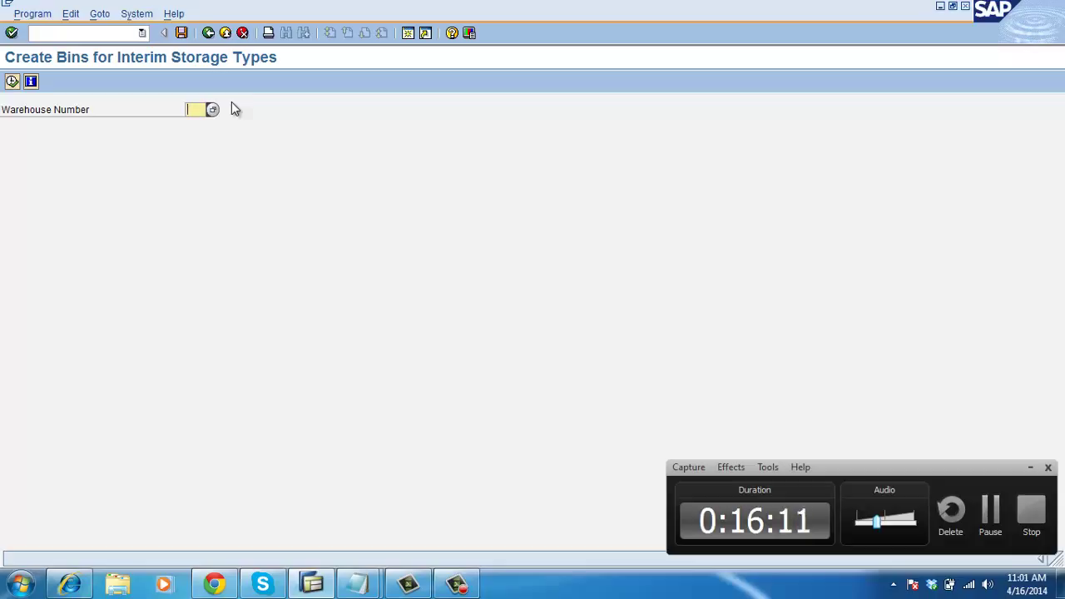
pyautogui.click(212, 111)
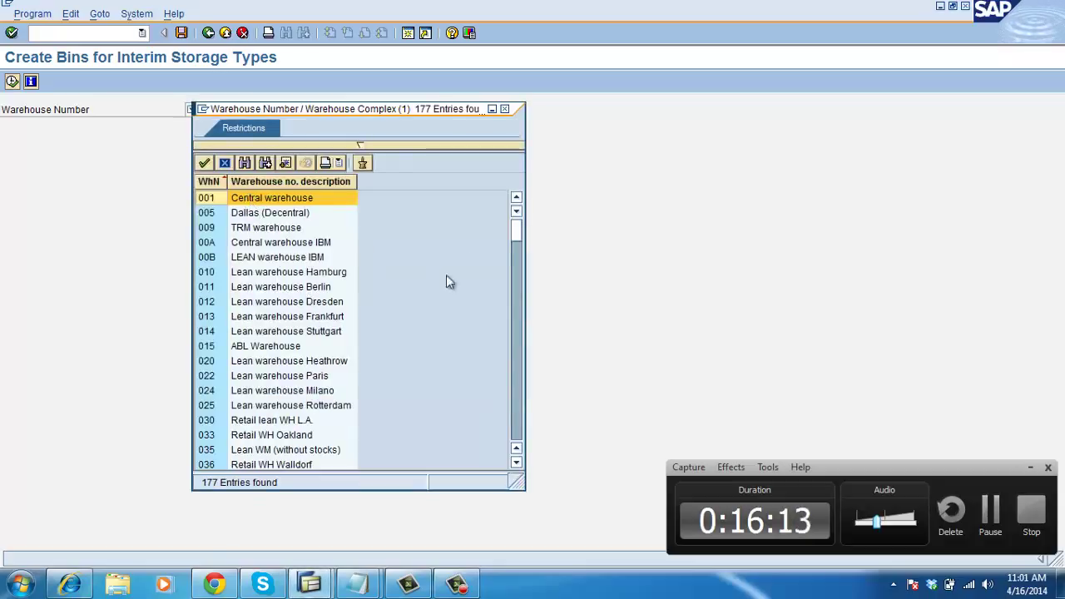
pyautogui.doubleClick(314, 229)
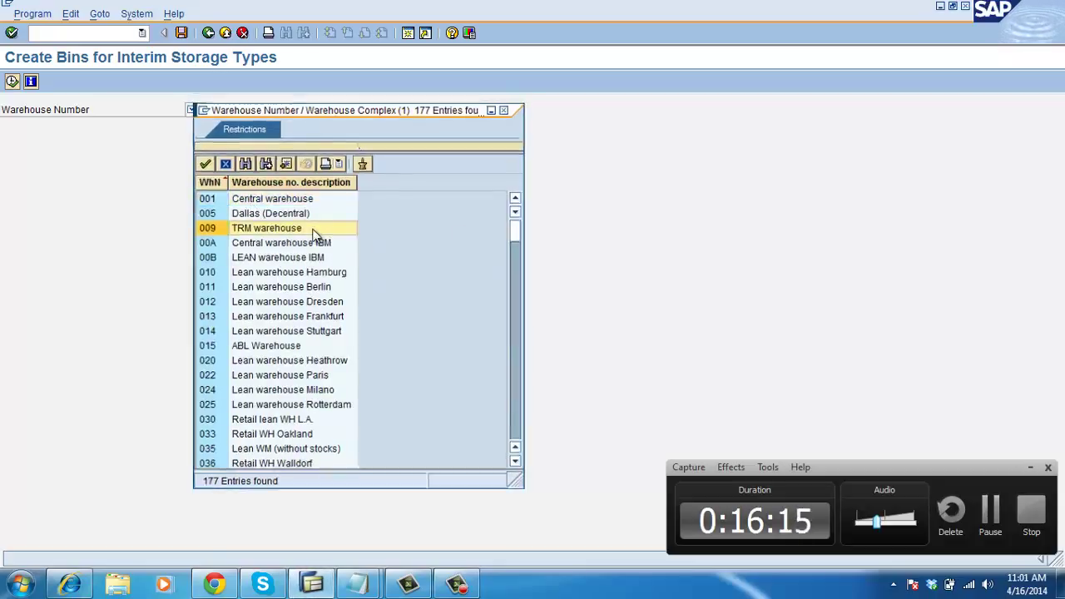
pyautogui.click(11, 80)
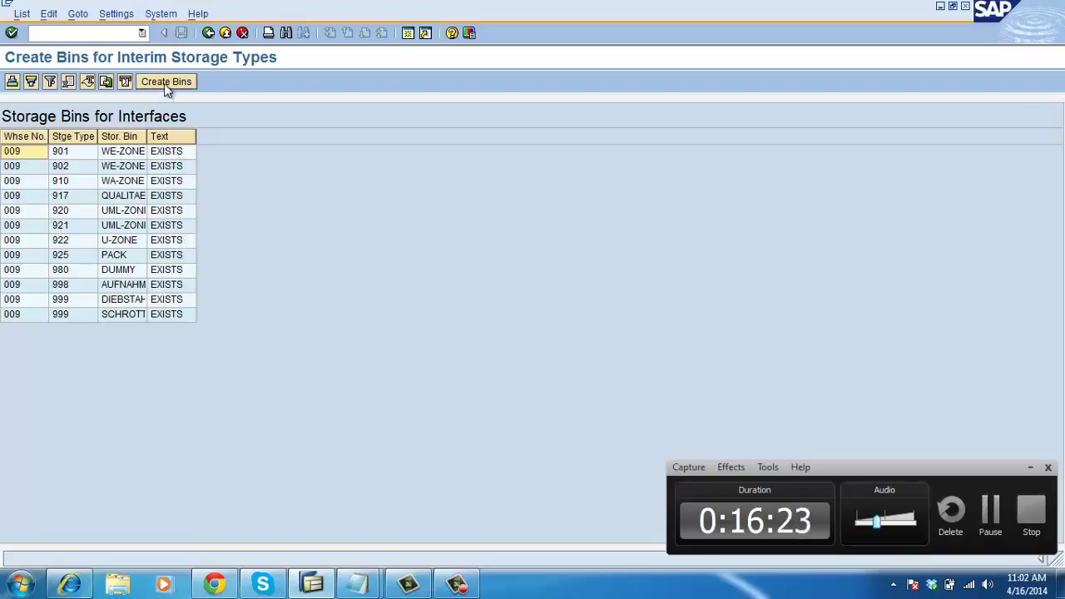
pyautogui.click(208, 32)
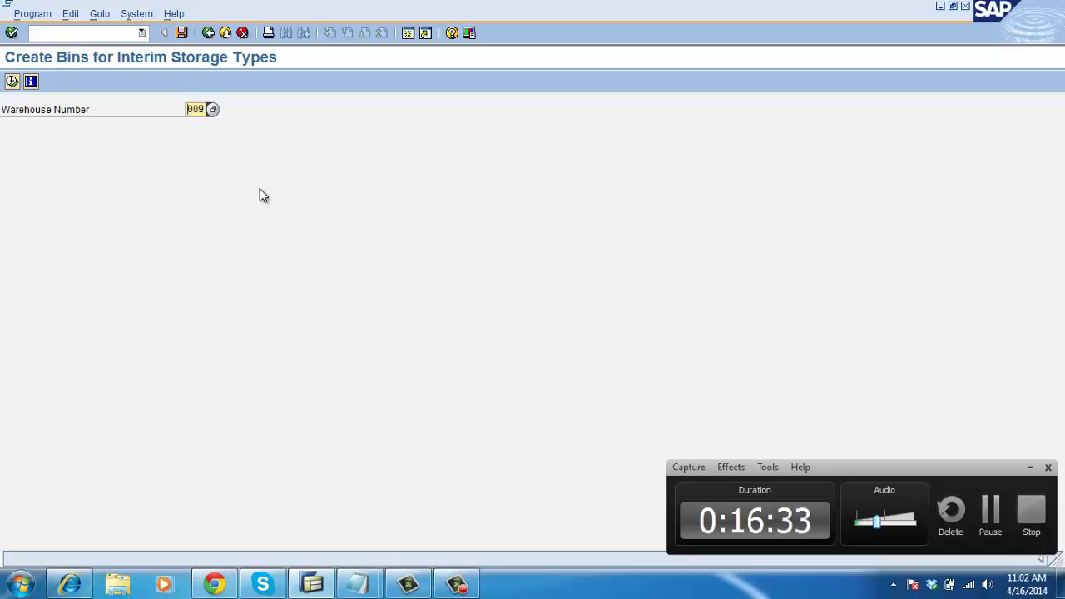
# Step: Switch to the Transfer Requirement notes in Notepad and add a run of blank lines below the numbered topics
pyautogui.click(358, 584)
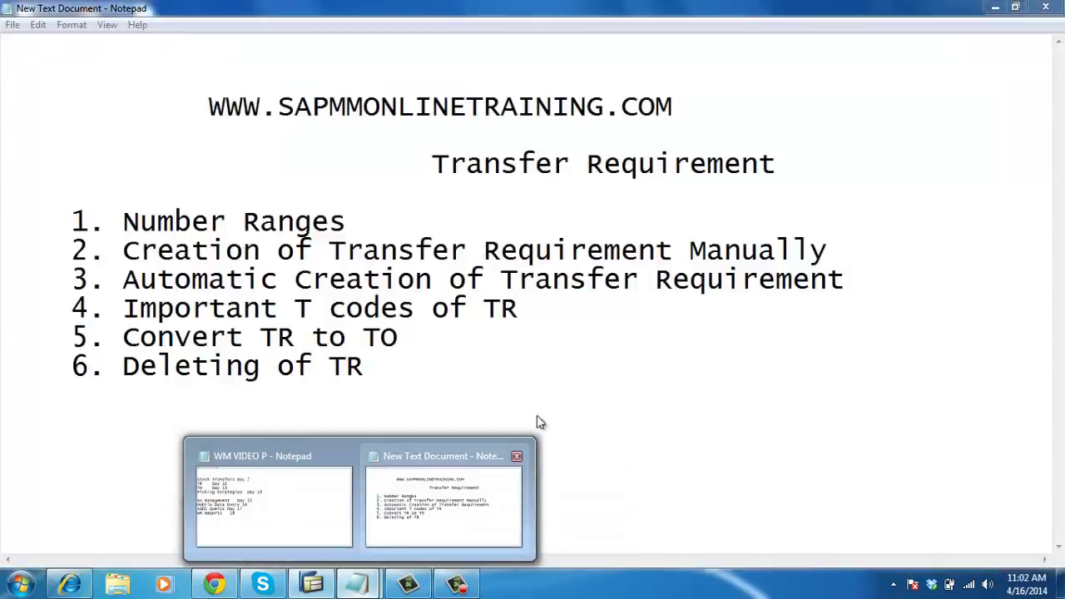
pyautogui.click(556, 413)
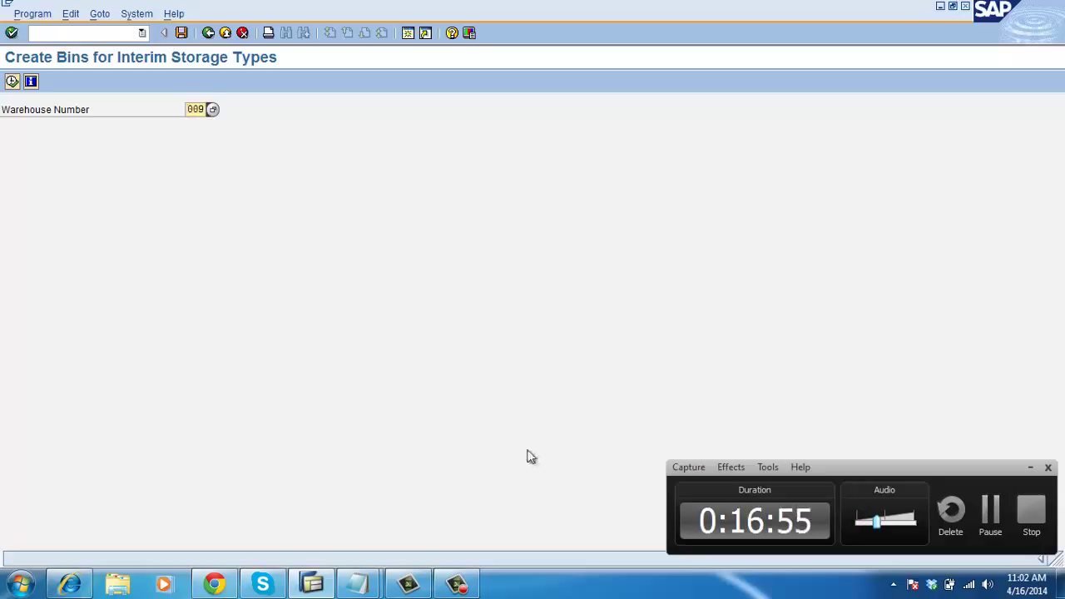
pyautogui.click(358, 584)
pyautogui.click(432, 527)
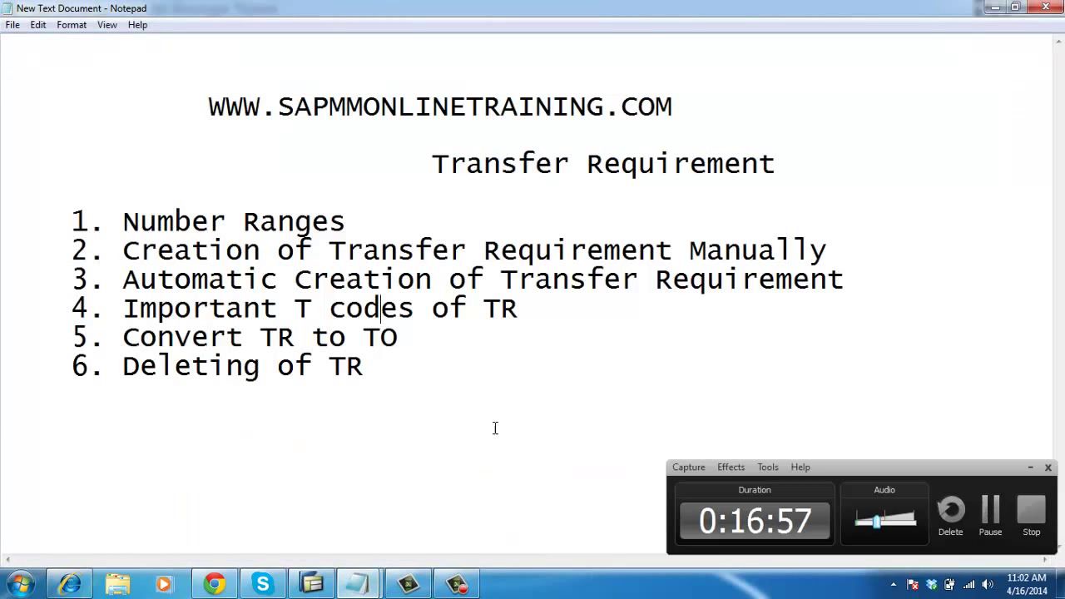
pyautogui.press('Return')
pyautogui.press('Return')
pyautogui.press('Return')
pyautogui.press('Return')
pyautogui.press('Return')
pyautogui.press('Return')
pyautogui.press('Return')
pyautogui.press('Return')
pyautogui.press('Return')
pyautogui.press('Return')
pyautogui.press('Return')
pyautogui.press('Return')
pyautogui.press('Return')
pyautogui.press('Return')
pyautogui.press('Return')
pyautogui.press('Return')
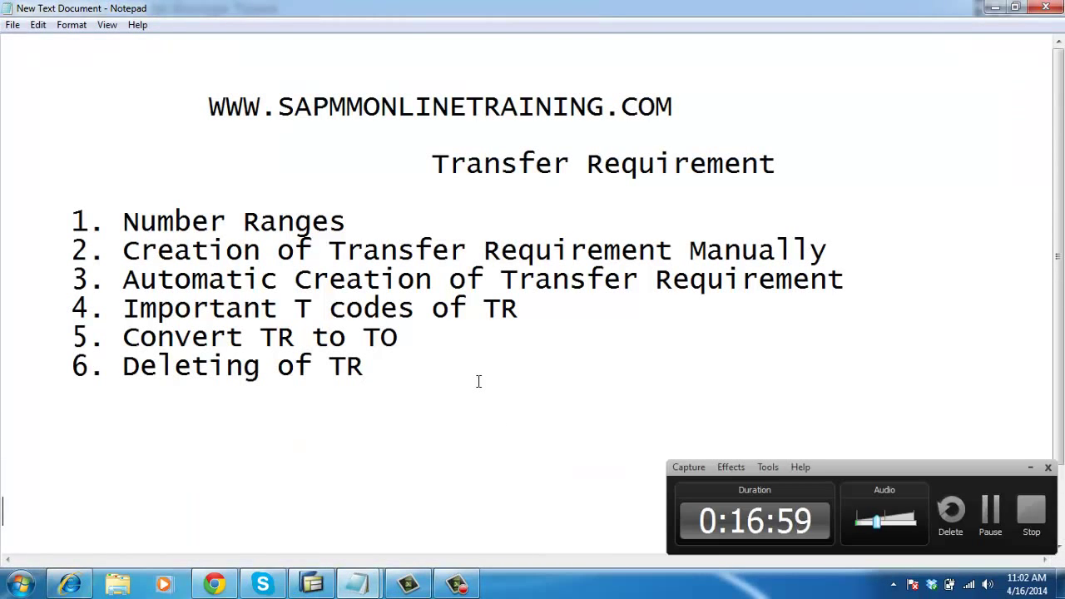
# Step: Add the indented heading "Generte Interim Storage Bins" in the blank area below the topics, followed by an empty line
pyautogui.click(491, 257)
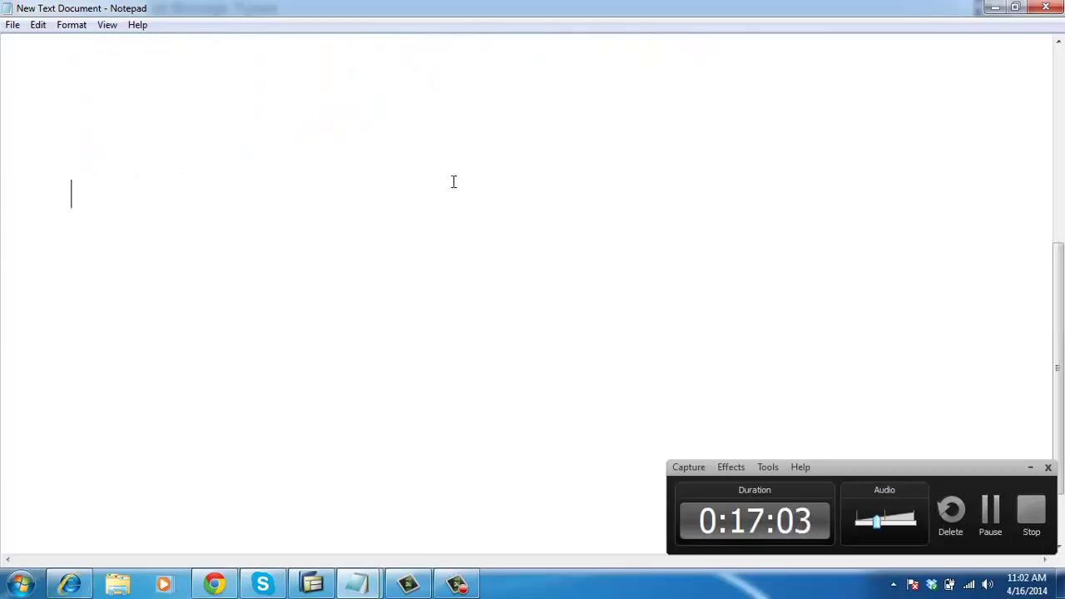
pyautogui.press('Tab')
pyautogui.write('Generta e')
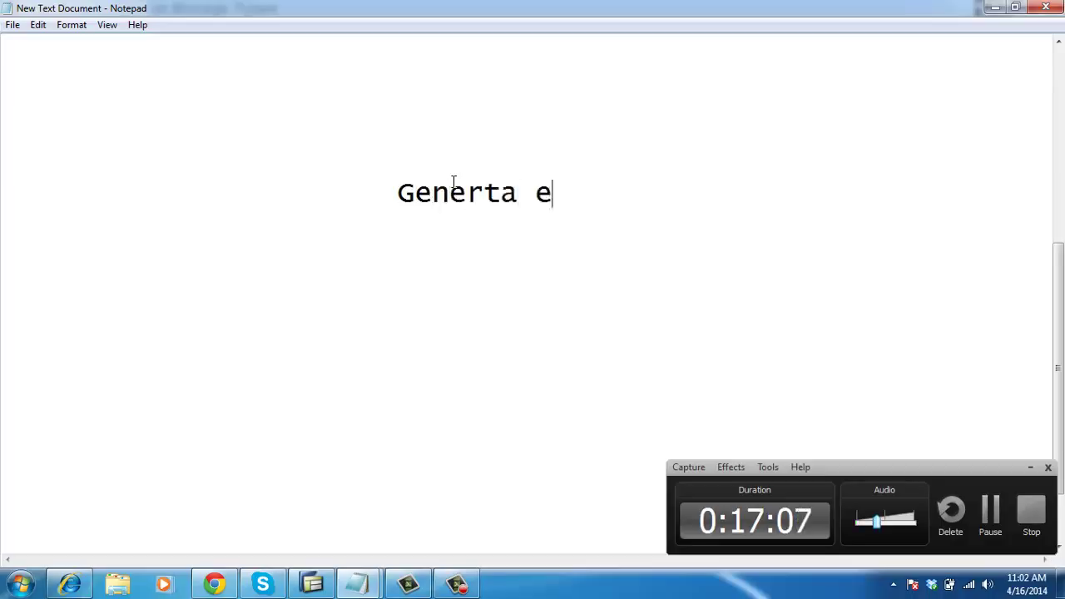
pyautogui.press('BackSpace')
pyautogui.press('BackSpace')
pyautogui.press('BackSpace')
pyautogui.write('e Interim ')
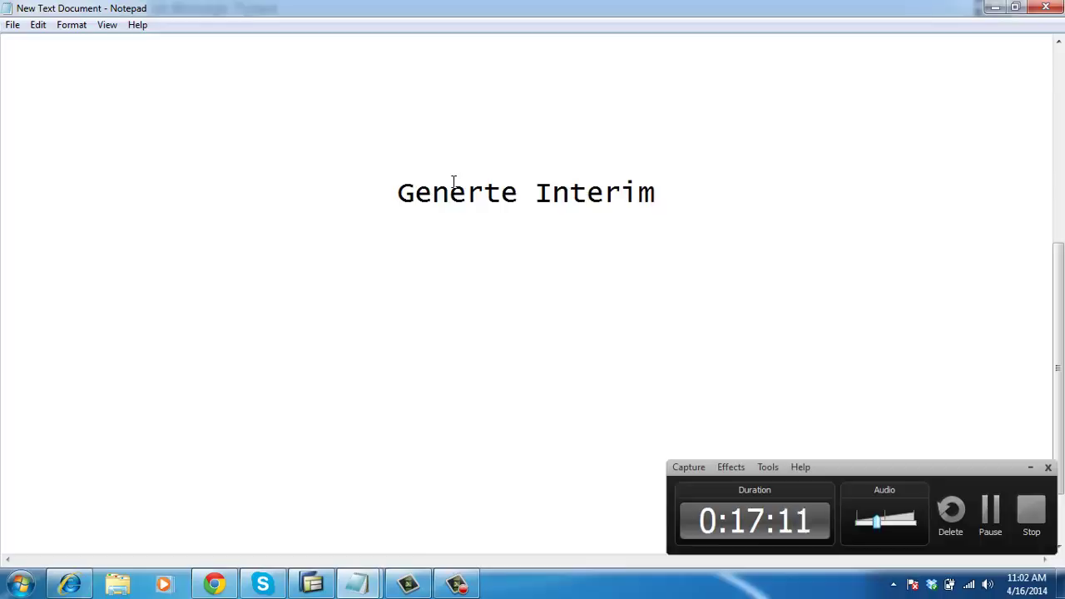
pyautogui.write('Storage Bins')
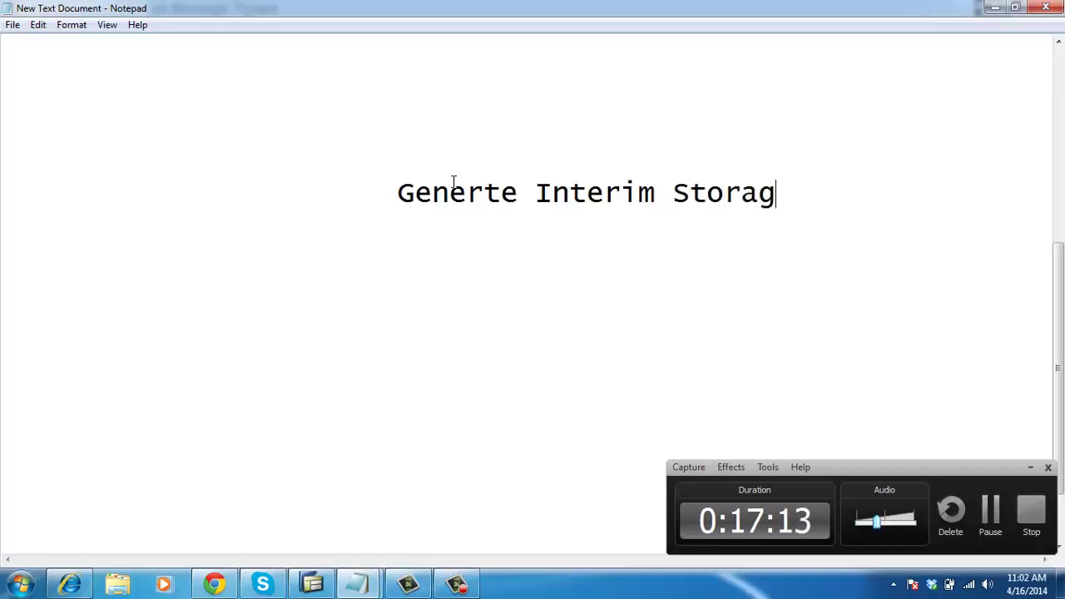
pyautogui.press('Return')
pyautogui.press('Return')
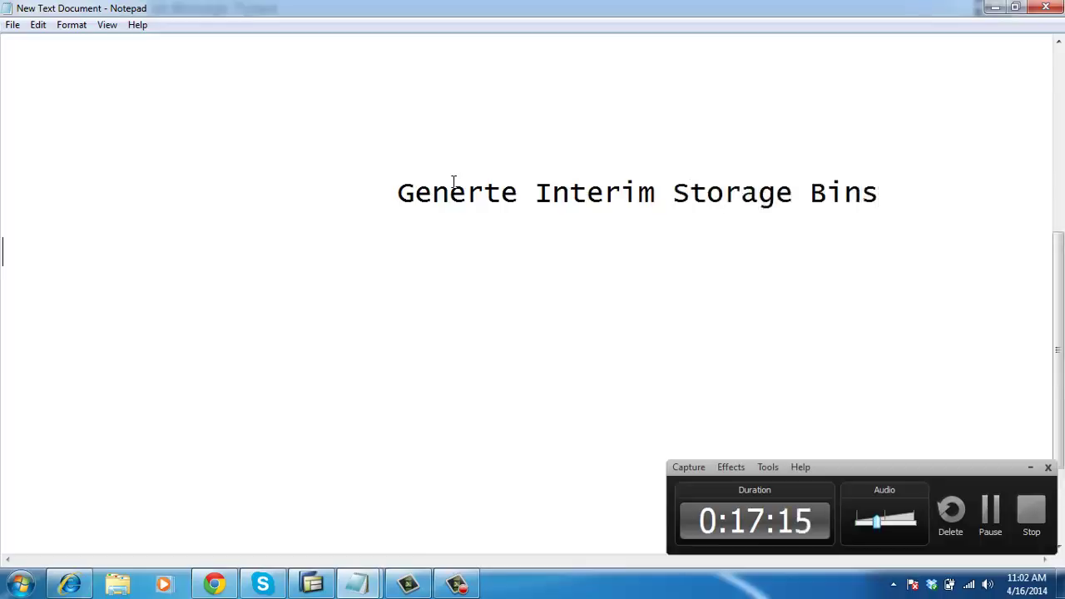
# Step: Add the line "wm PROCESS Po number will be created as interim storage bin" below the Generte Interim Storage Bins heading
pyautogui.write('wm PROC')
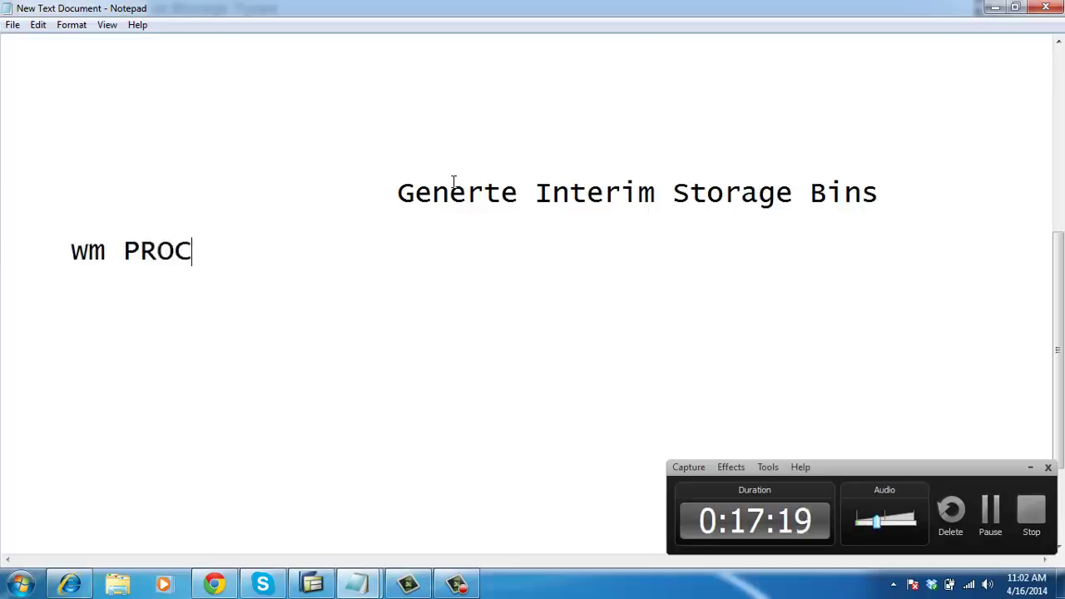
pyautogui.write('ESS Po ')
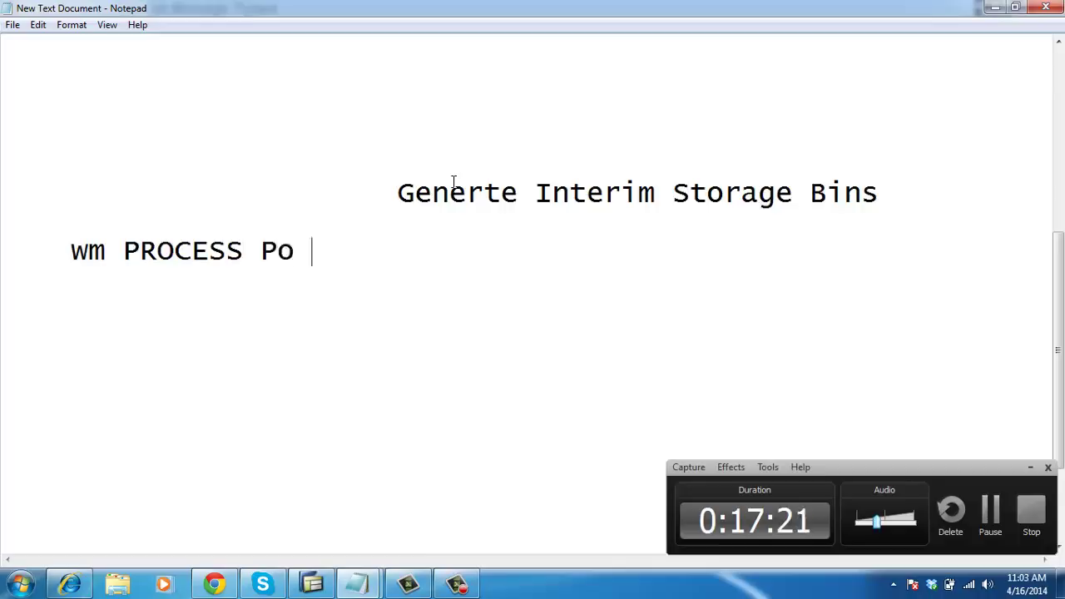
pyautogui.write('number will')
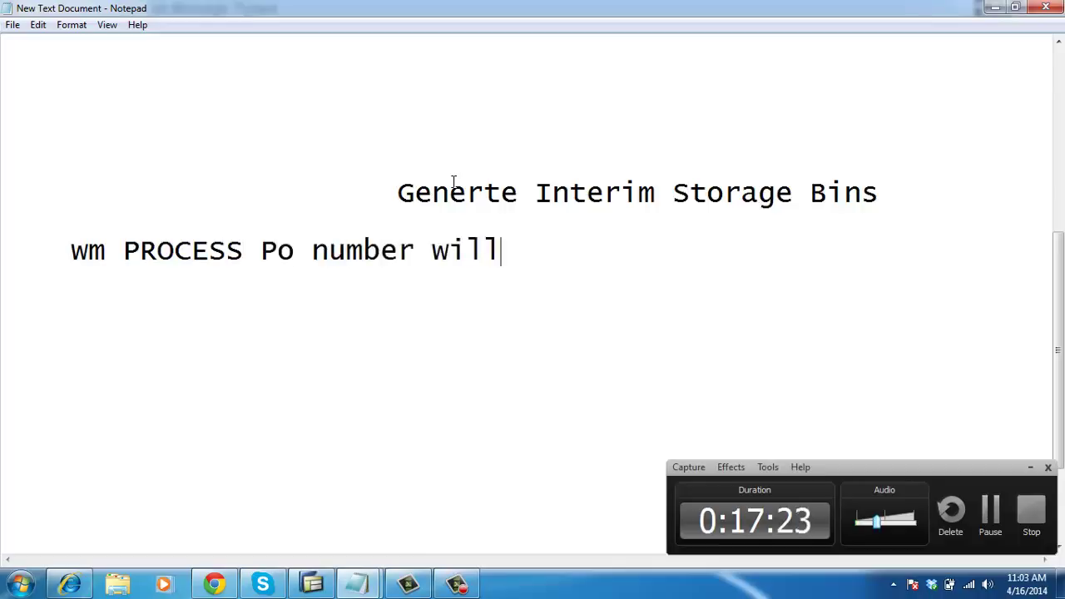
pyautogui.write(' be created a s')
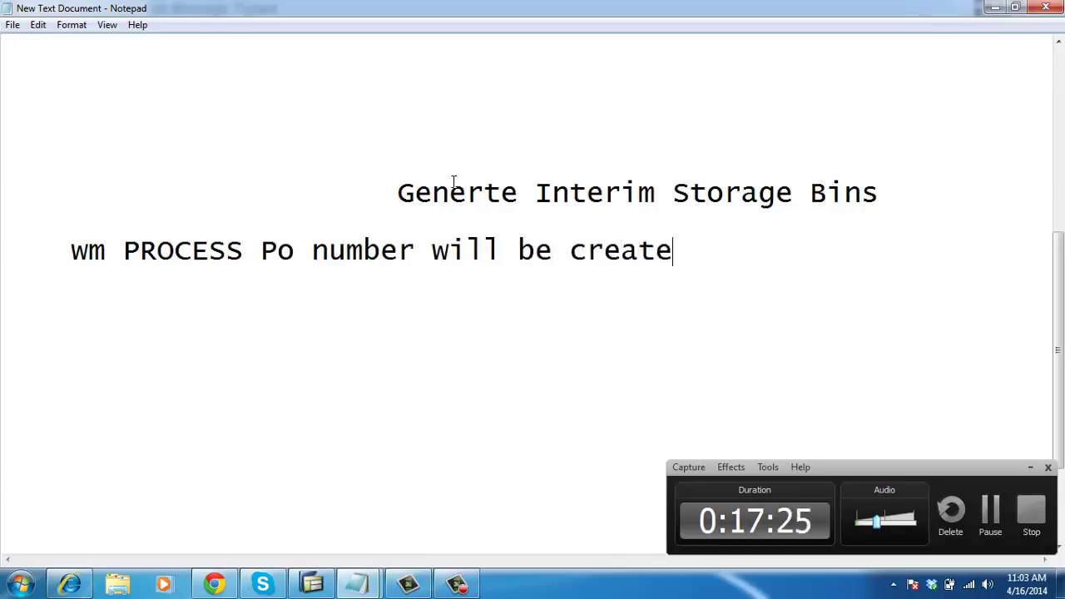
pyautogui.press('BackSpace')
pyautogui.press('BackSpace')
pyautogui.press('BackSpace')
pyautogui.write('s ')
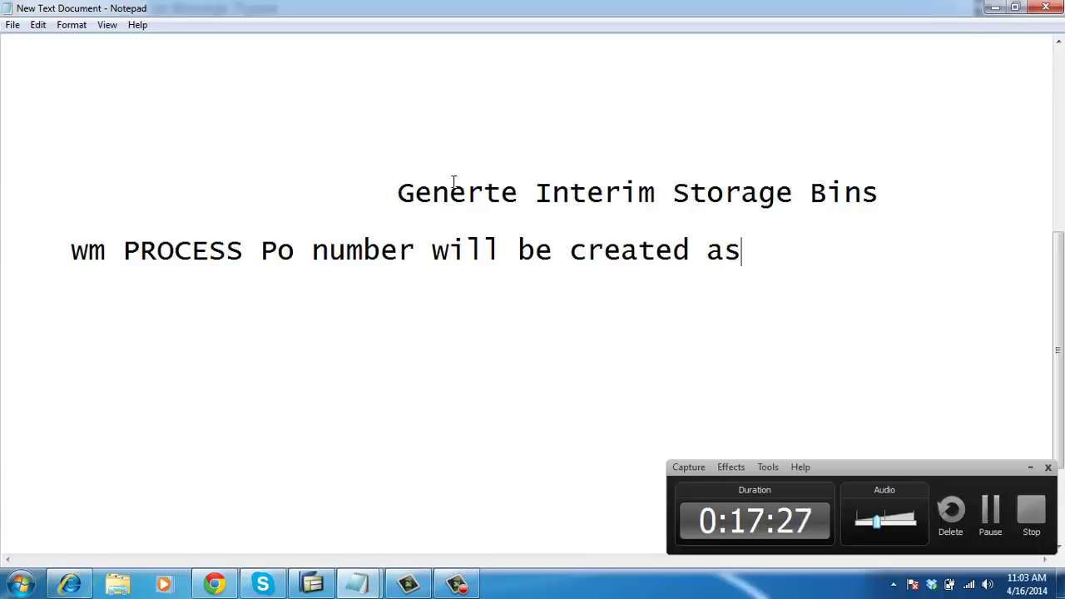
pyautogui.write('interim s')
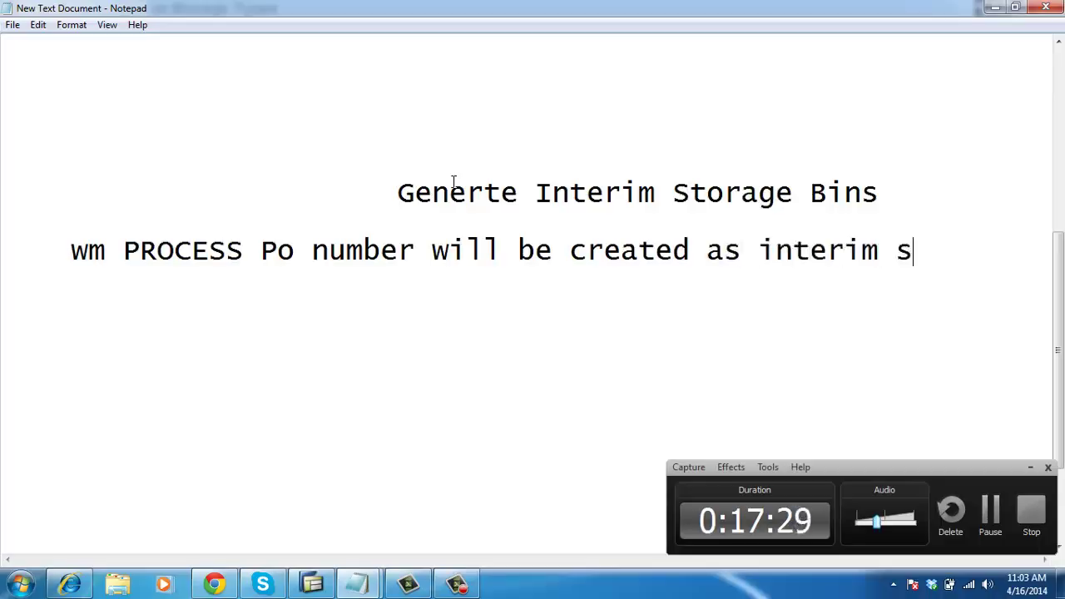
pyautogui.write('torage bin')
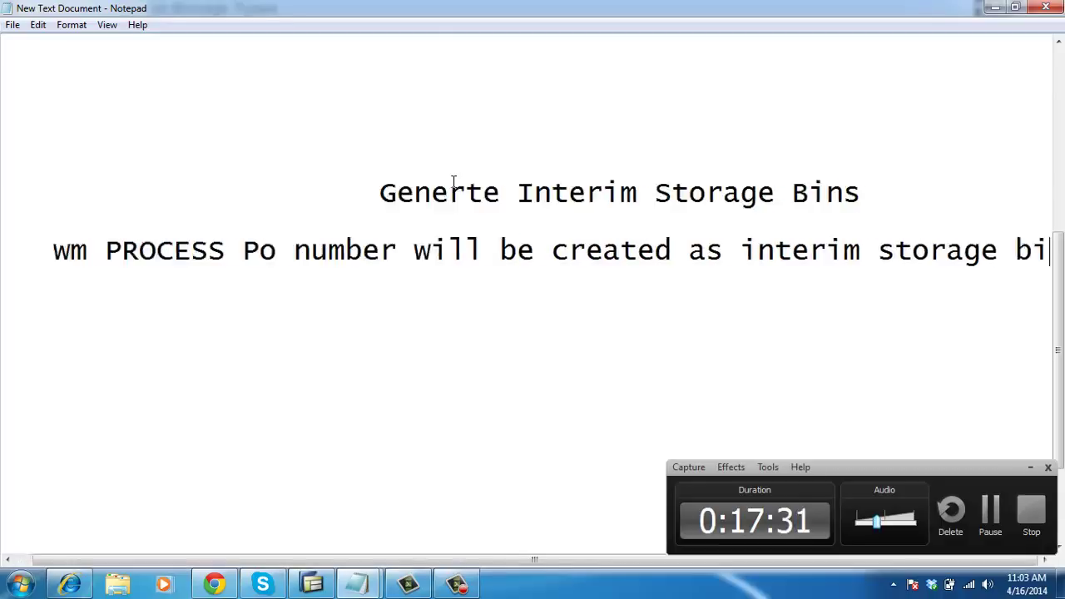
# Step: Leave several blank lines and add the indented line "201 k PO number is missing"
pyautogui.press('Return')
pyautogui.press('Return')
pyautogui.press('Return')
pyautogui.press('Return')
pyautogui.press('Return')
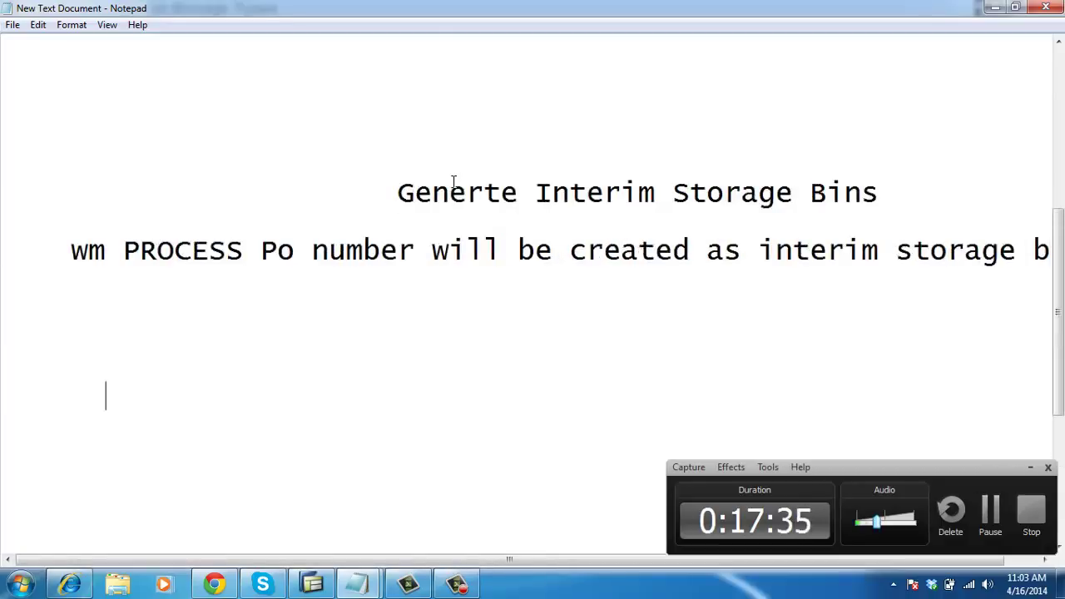
pyautogui.write('201 k')
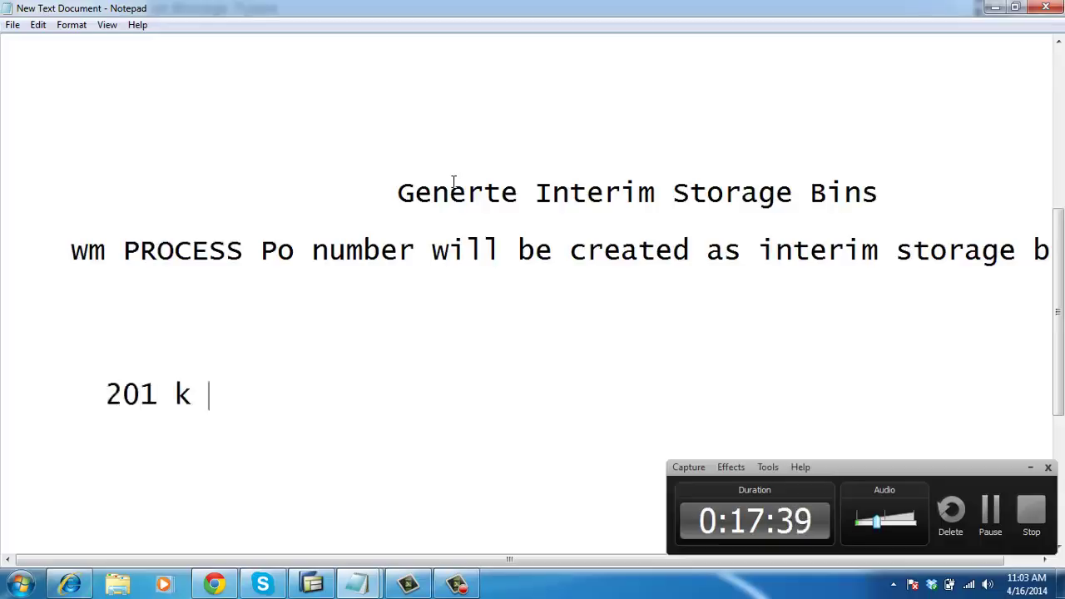
pyautogui.write(' PO ')
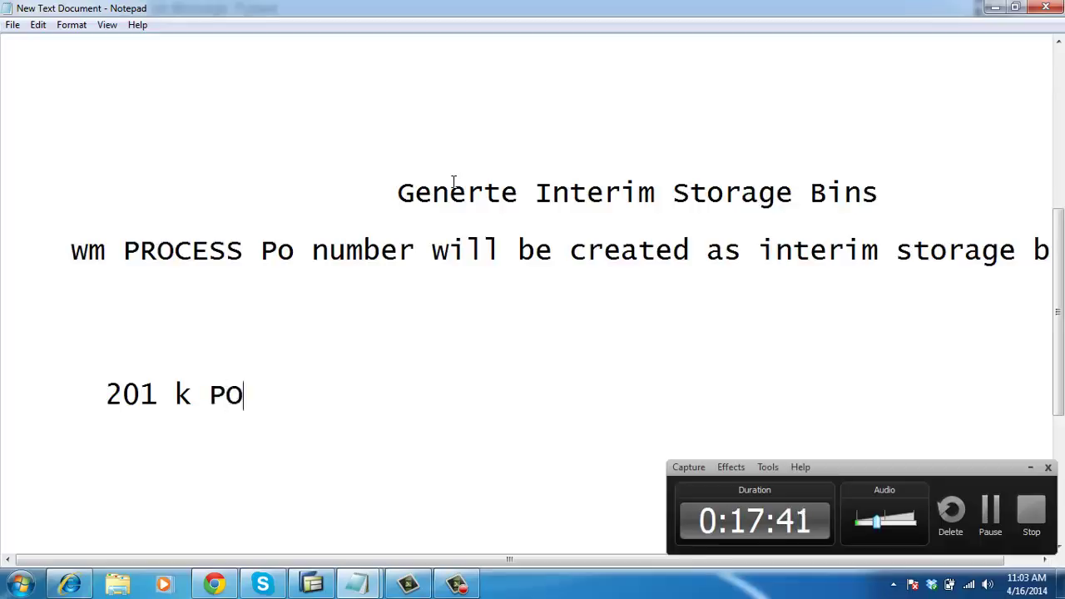
pyautogui.write('number ')
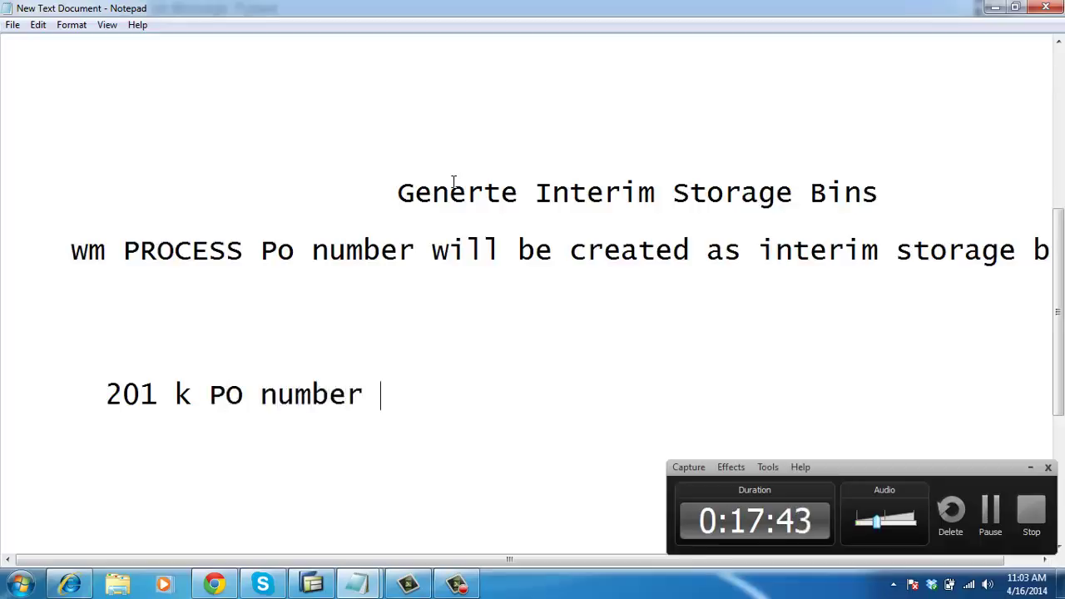
pyautogui.write('is missing')
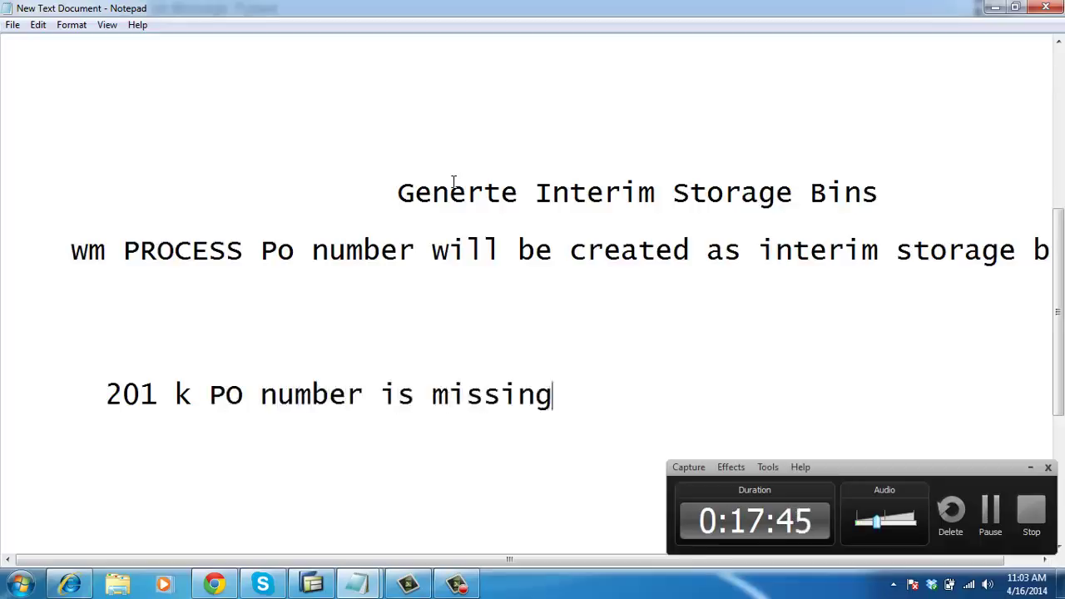
# Step: Add the line "Generate Interim stoarge Bins" below the missing PO number note, followed by a new line
pyautogui.press('Return')
pyautogui.press('Return')
pyautogui.press('Return')
pyautogui.write('G')
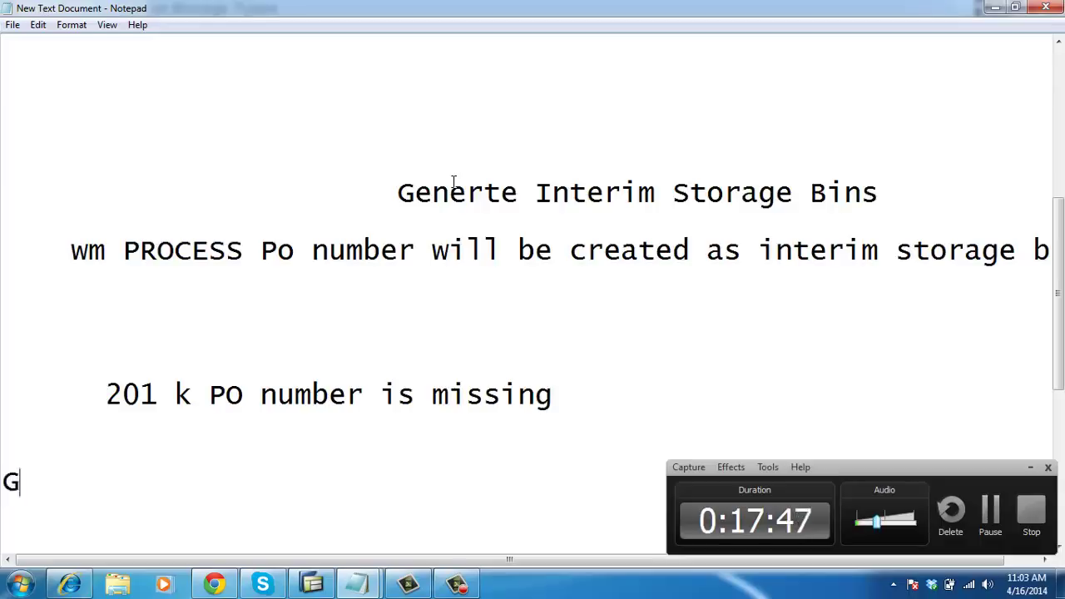
pyautogui.write('enerate Intero')
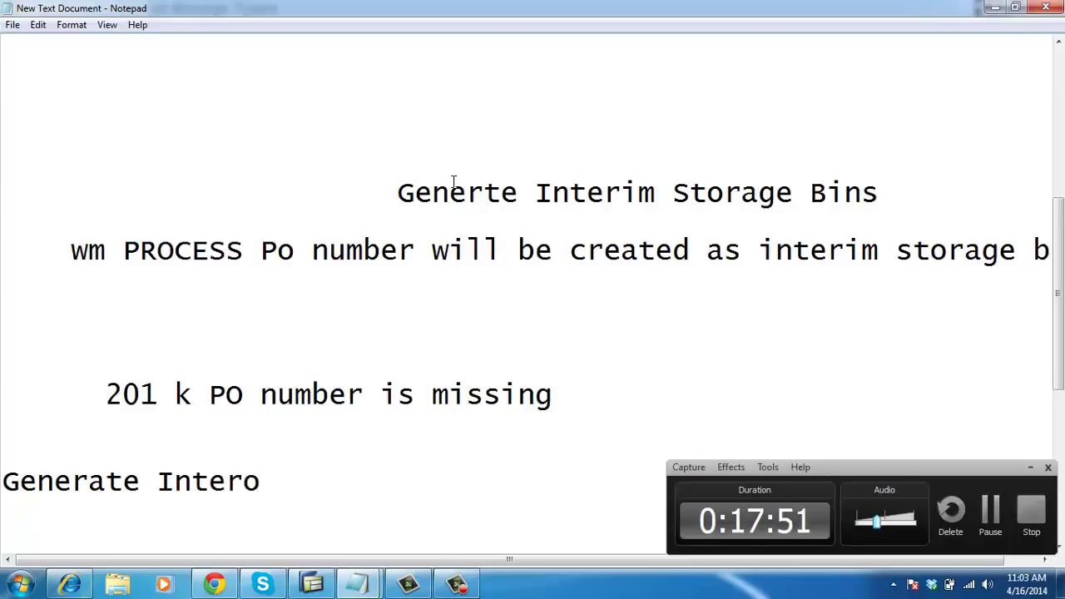
pyautogui.press('BackSpace')
pyautogui.write('m')
pyautogui.press('BackSpace')
pyautogui.write('im ')
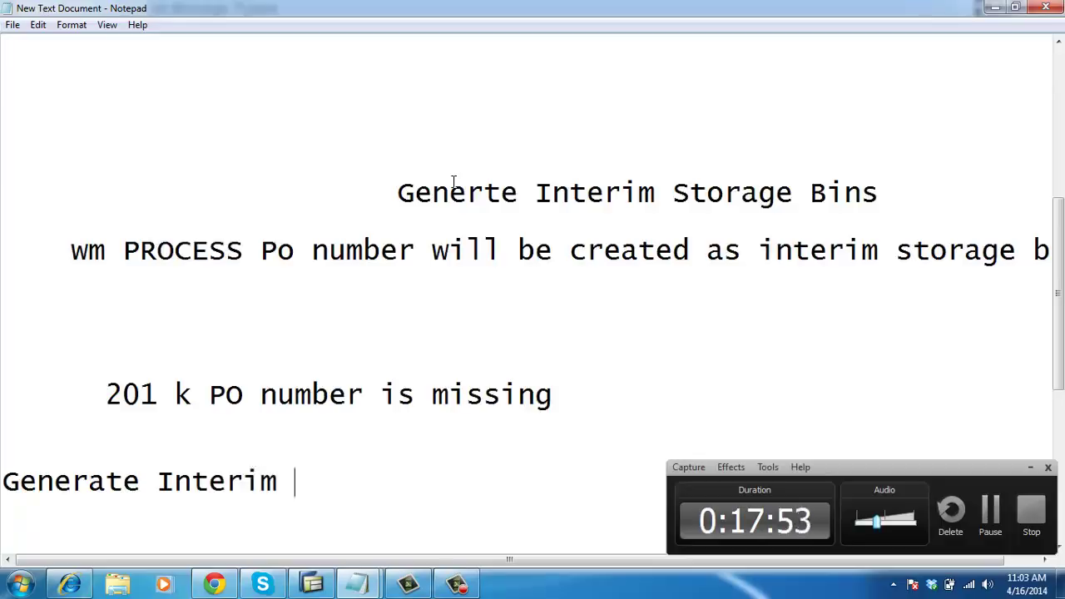
pyautogui.write('stoarge B')
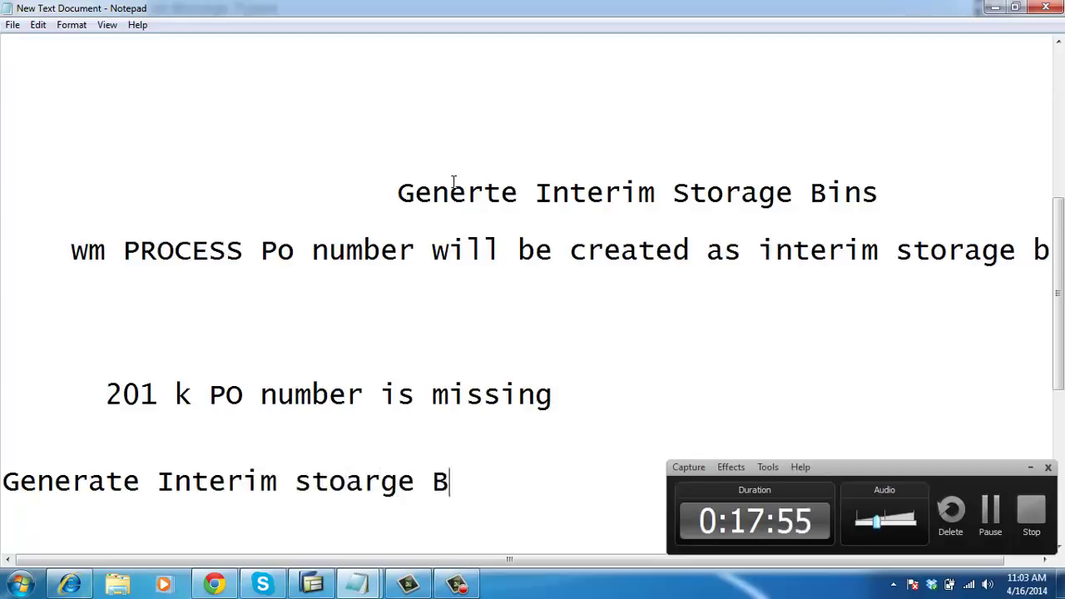
pyautogui.write('ins')
pyautogui.press('Return')
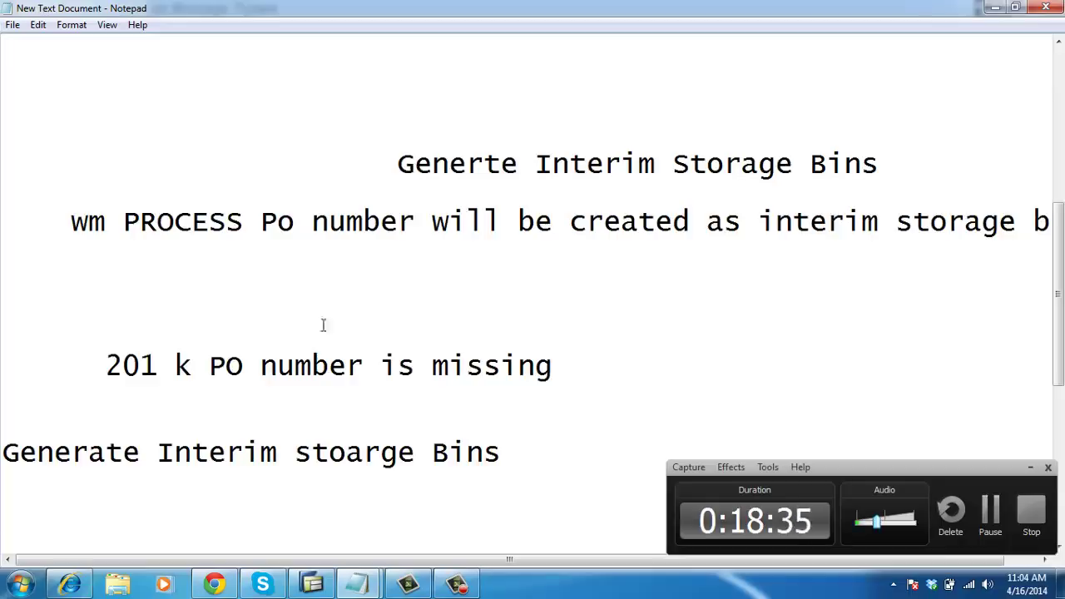
# Step: Switch to SAP and start the goods movement transaction MIGO from the interim bin creation screen
pyautogui.click(320, 586)
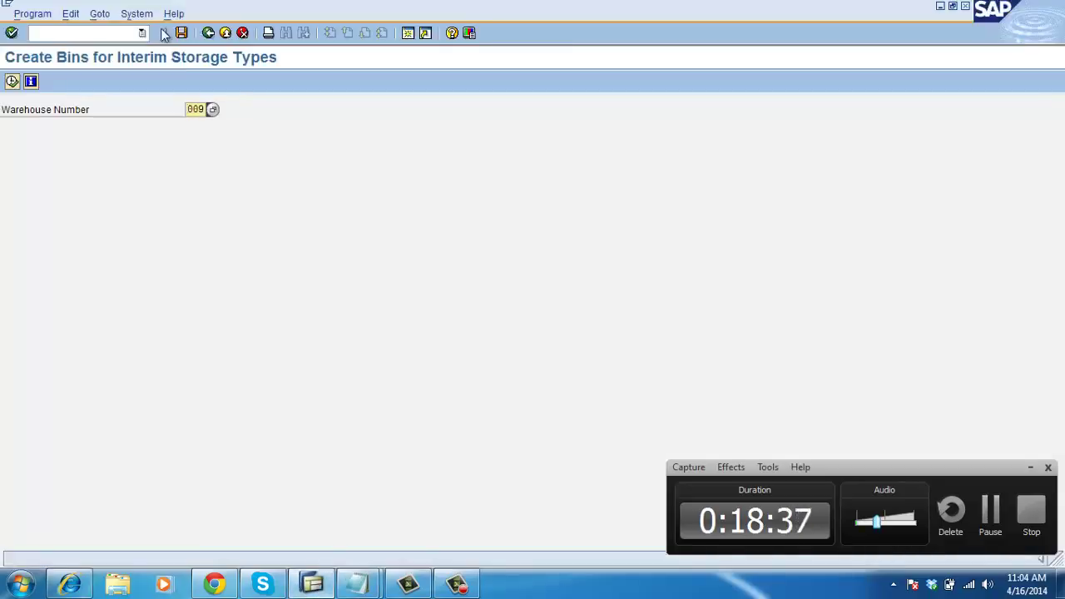
pyautogui.click(88, 34)
pyautogui.write('/nm')
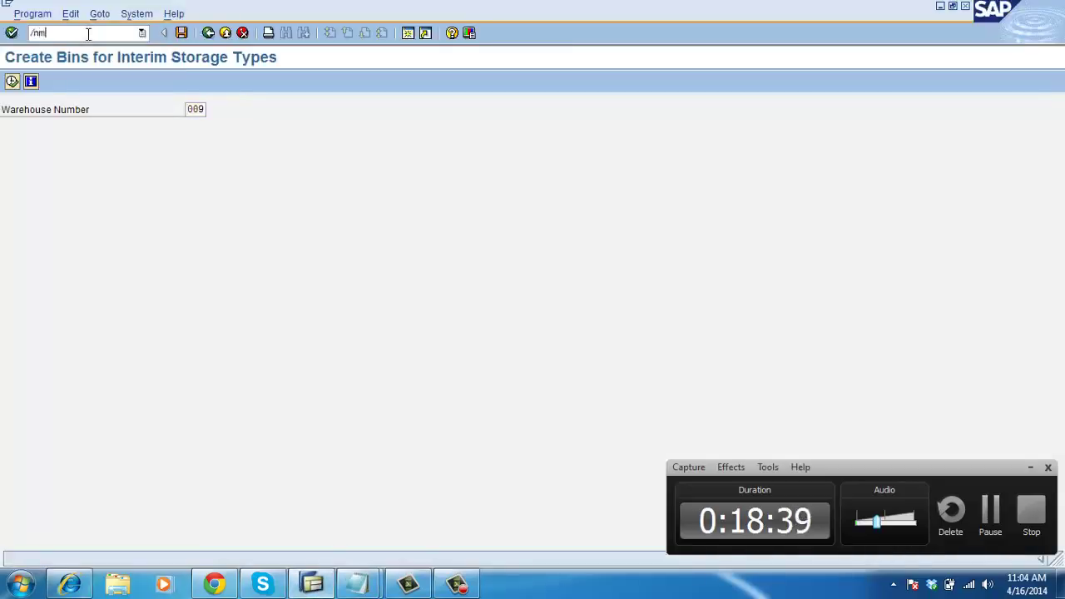
pyautogui.write('igo')
pyautogui.press('Return')
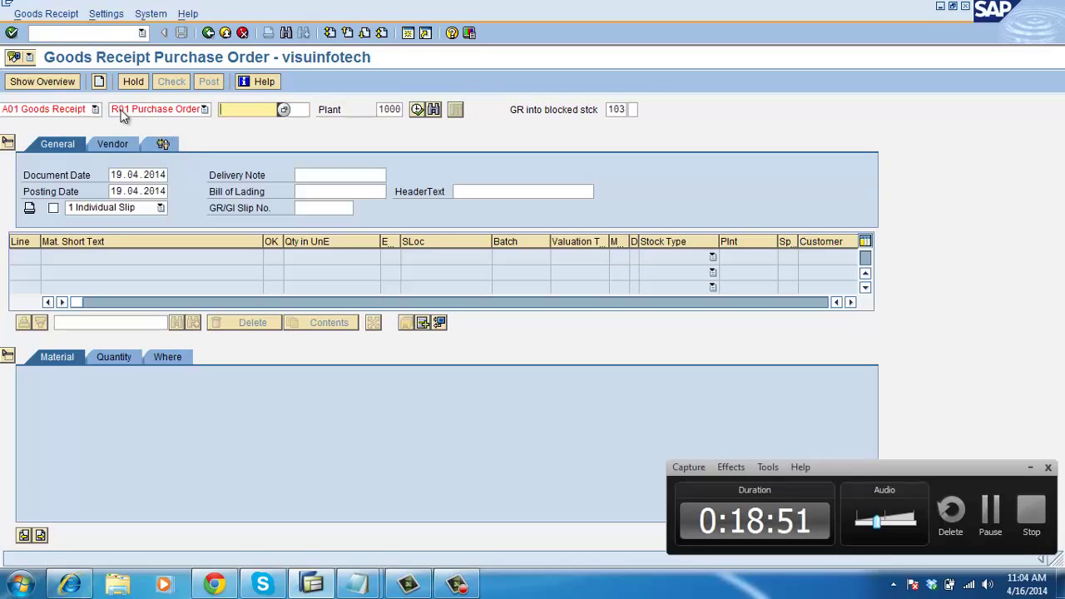
# Step: Set the goods receipt reference to R10 Other and the movement type to 561
pyautogui.click(126, 113)
pyautogui.click(122, 223)
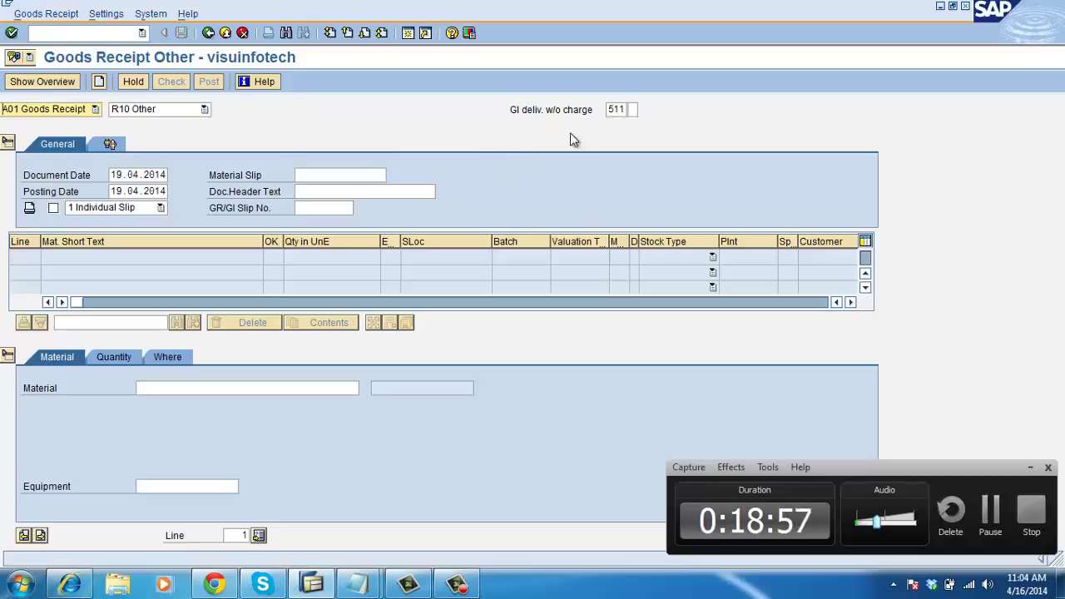
pyautogui.click(622, 109)
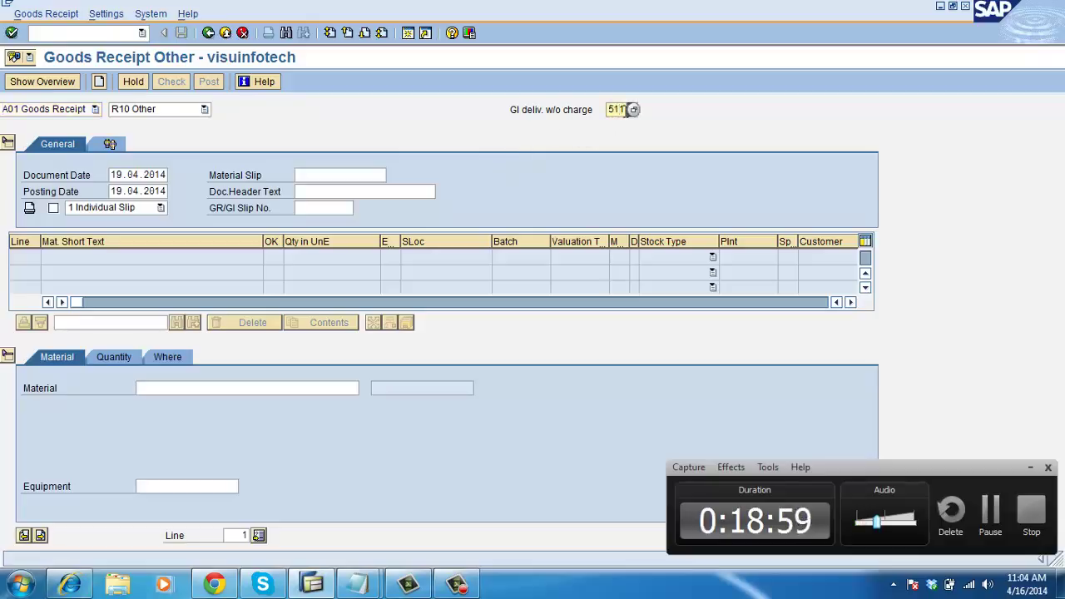
pyautogui.press('BackSpace')
pyautogui.press('BackSpace')
pyautogui.write('61')
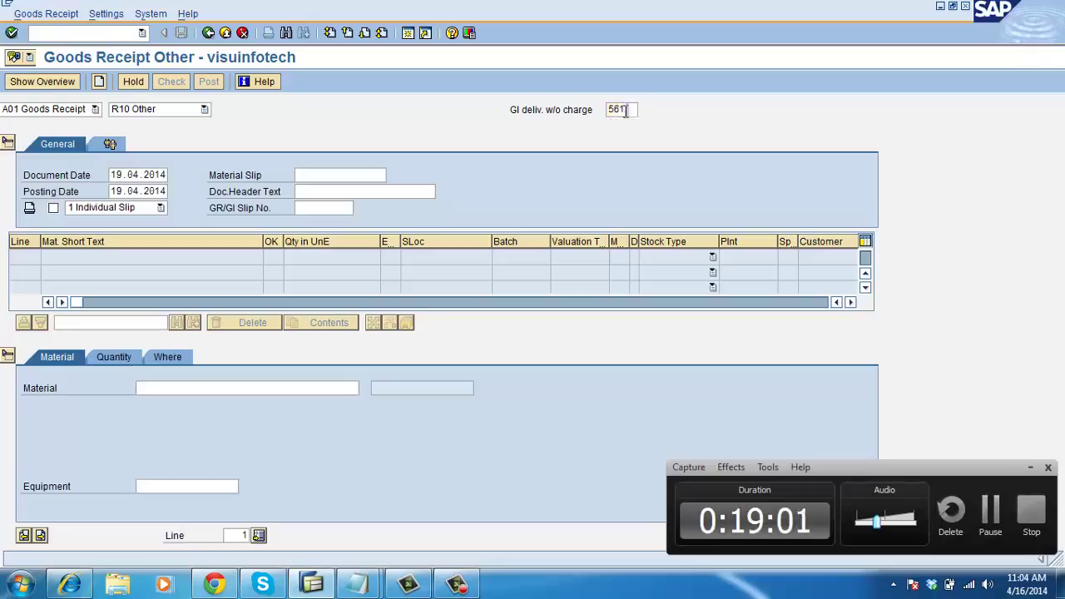
pyautogui.press('Return')
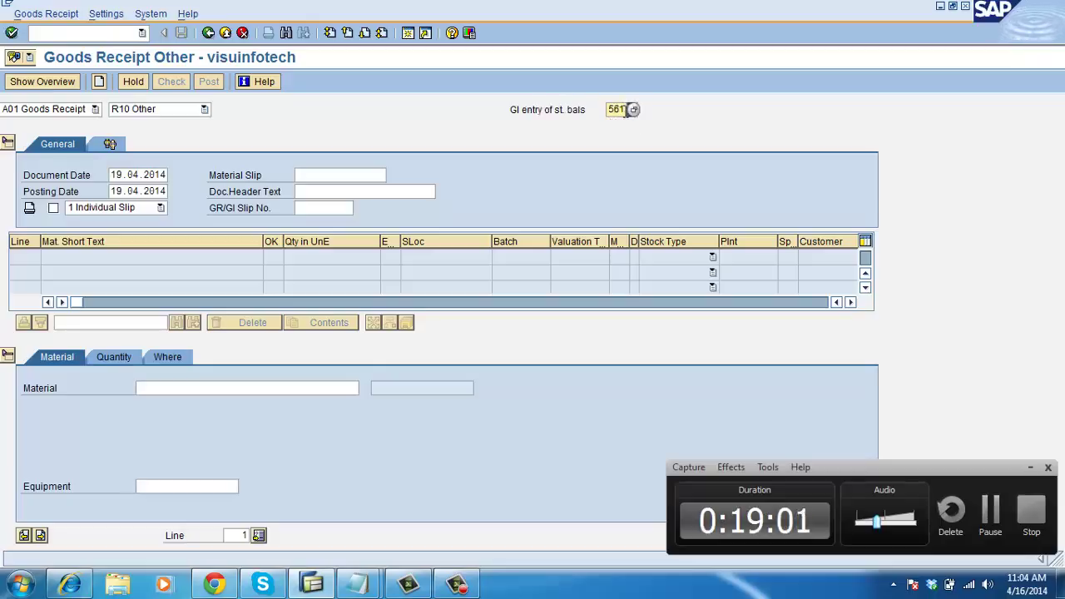
# Step: Enter material AAA as the receipt item with a quantity of 100 in unit of entry
pyautogui.click(186, 388)
pyautogui.write('AAA')
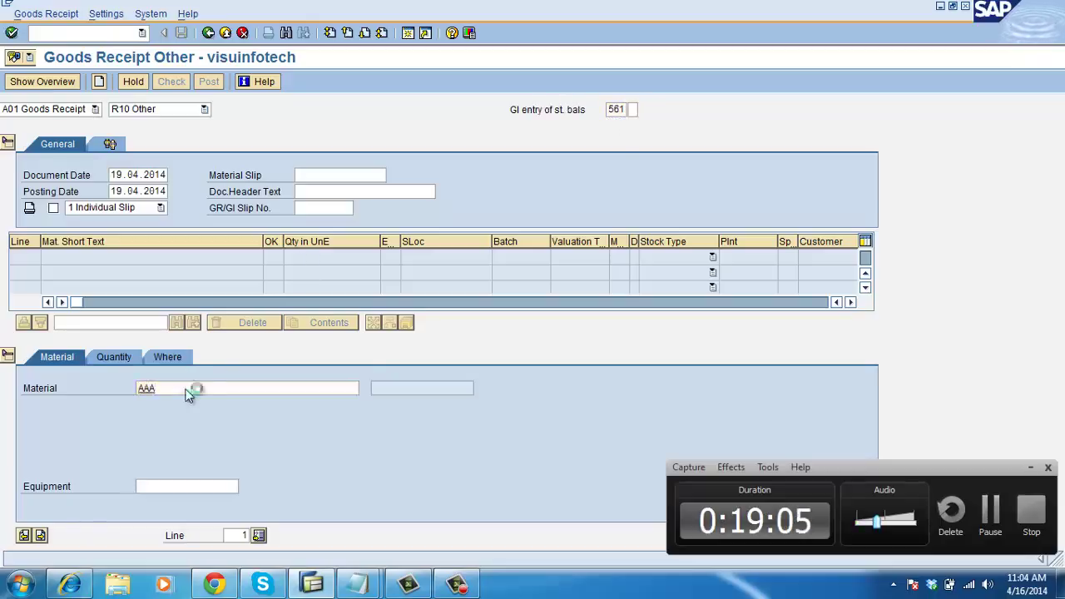
pyautogui.press('Return')
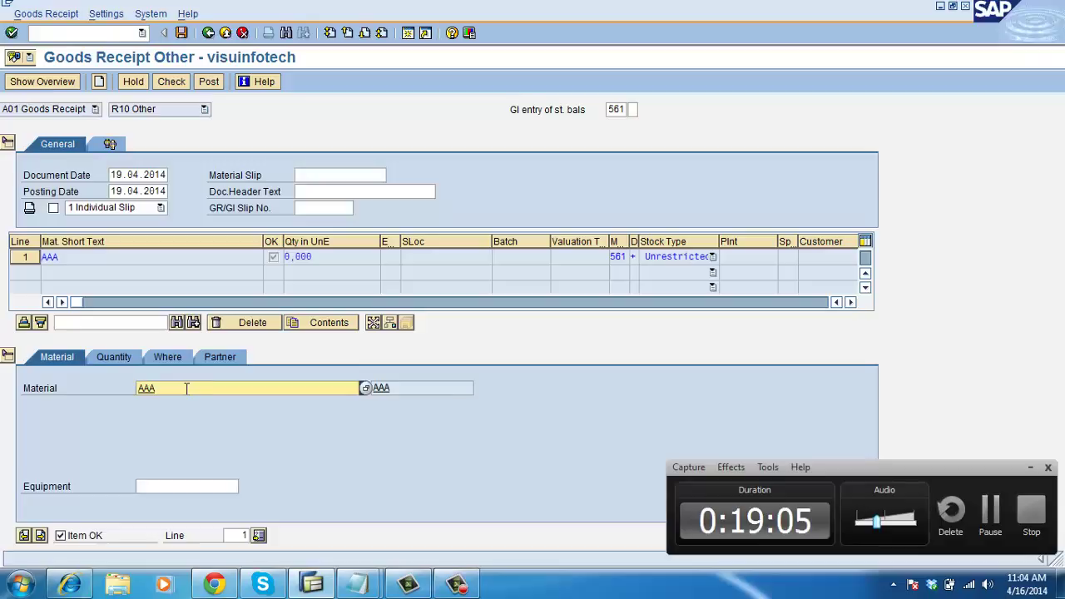
pyautogui.click(125, 358)
pyautogui.write('100')
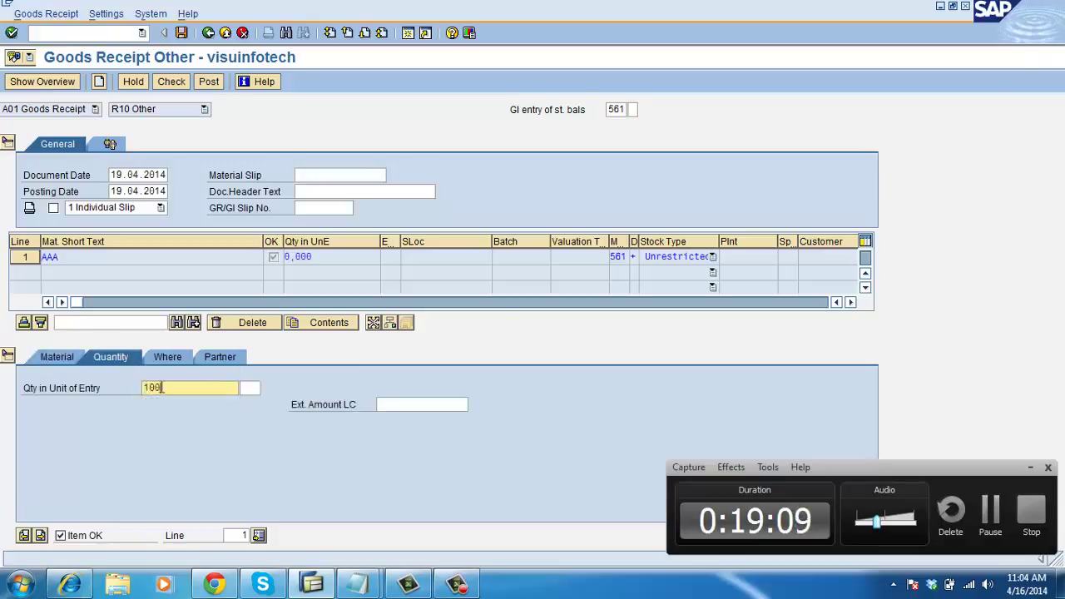
pyautogui.press('Return')
# Step: Assign plant 1000 and storage location 0002 to the AAA receipt item
pyautogui.click(169, 358)
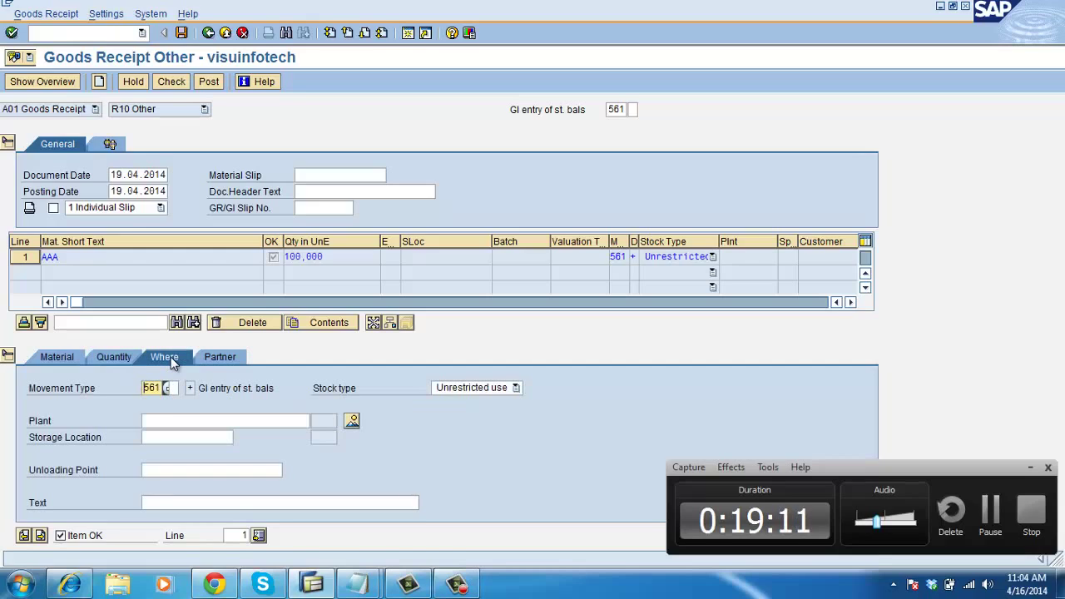
pyautogui.click(167, 421)
pyautogui.write('1000')
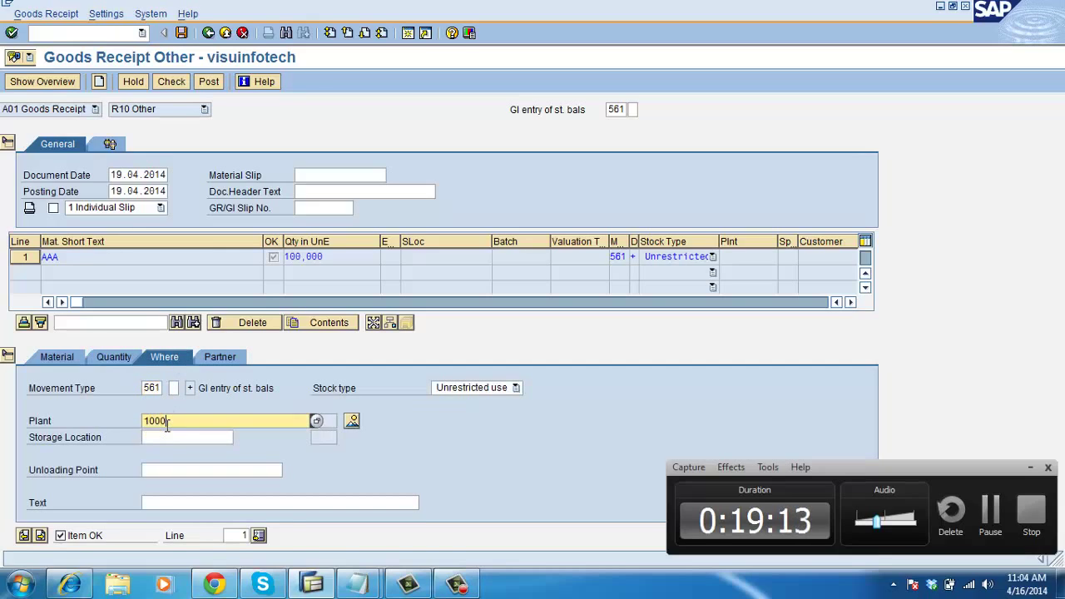
pyautogui.click(166, 436)
pyautogui.press('Return')
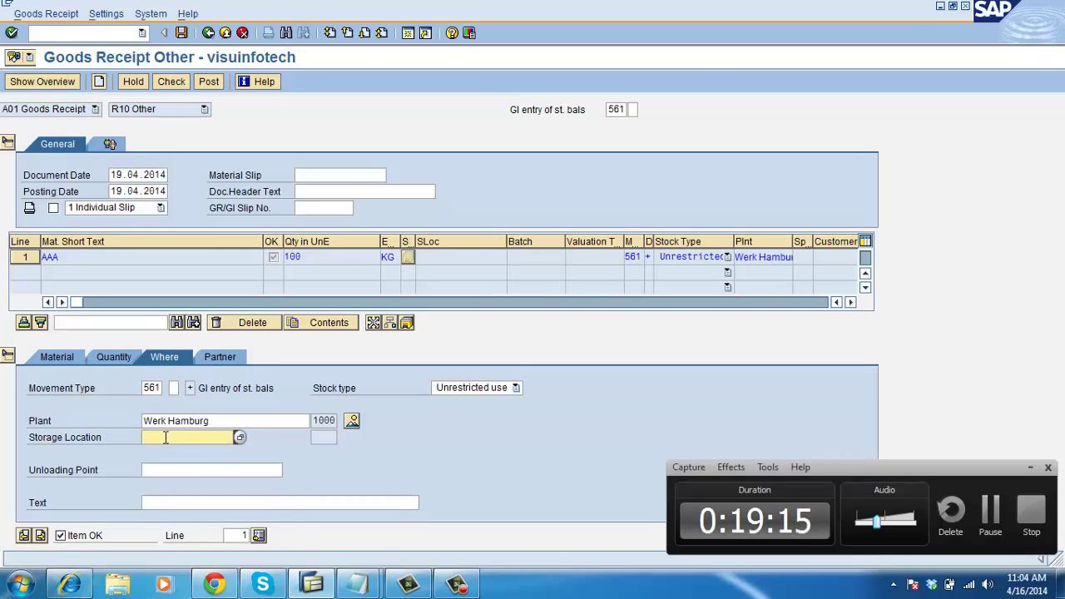
pyautogui.write('0002')
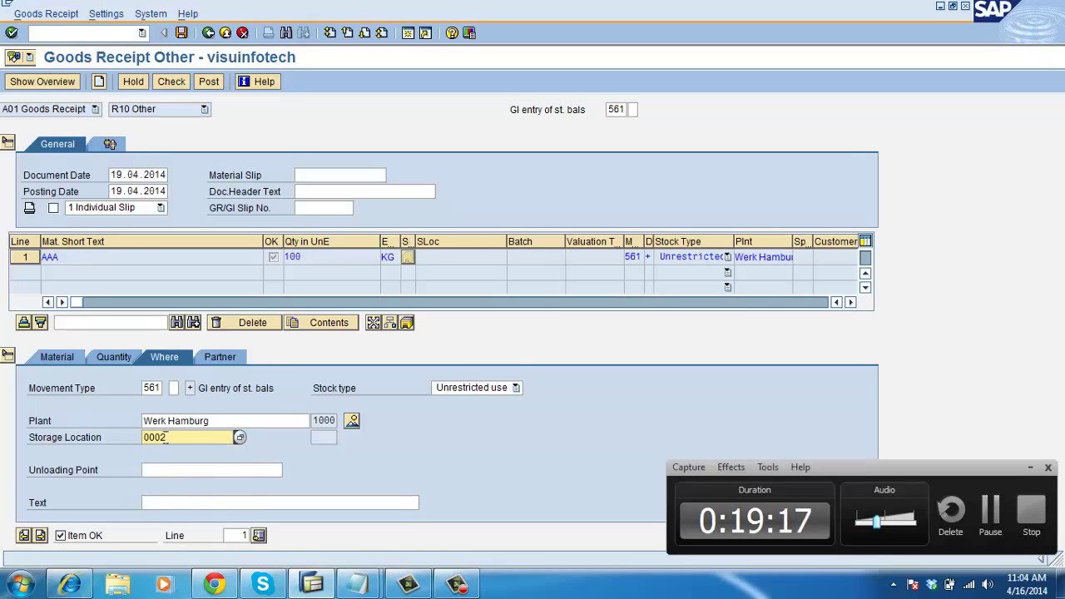
pyautogui.press('Return')
# Step: Display the item's WM data, then check and post the goods receipt
pyautogui.click(229, 359)
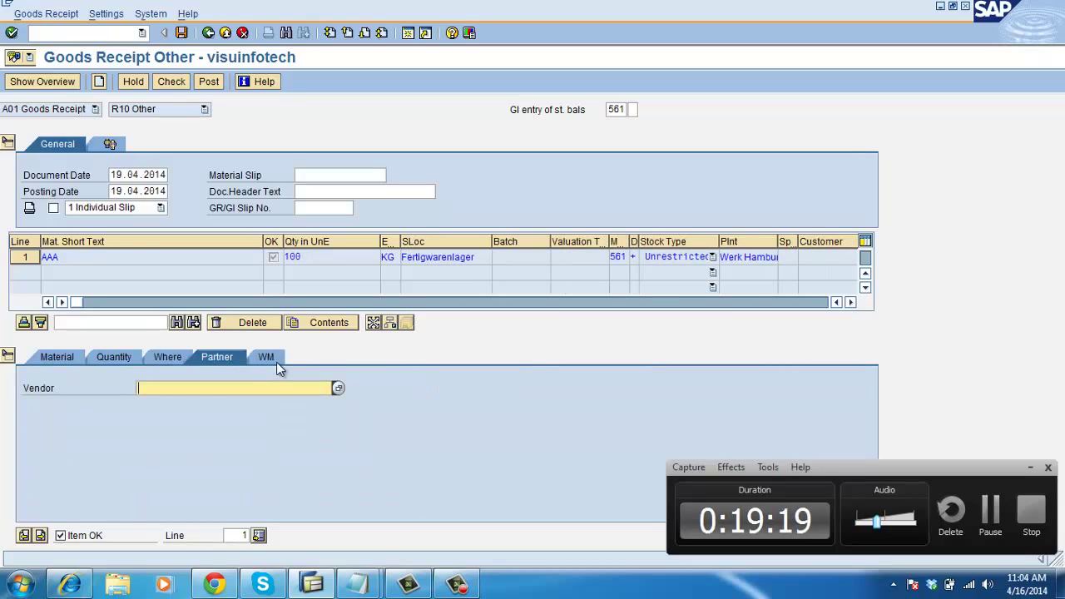
pyautogui.click(276, 362)
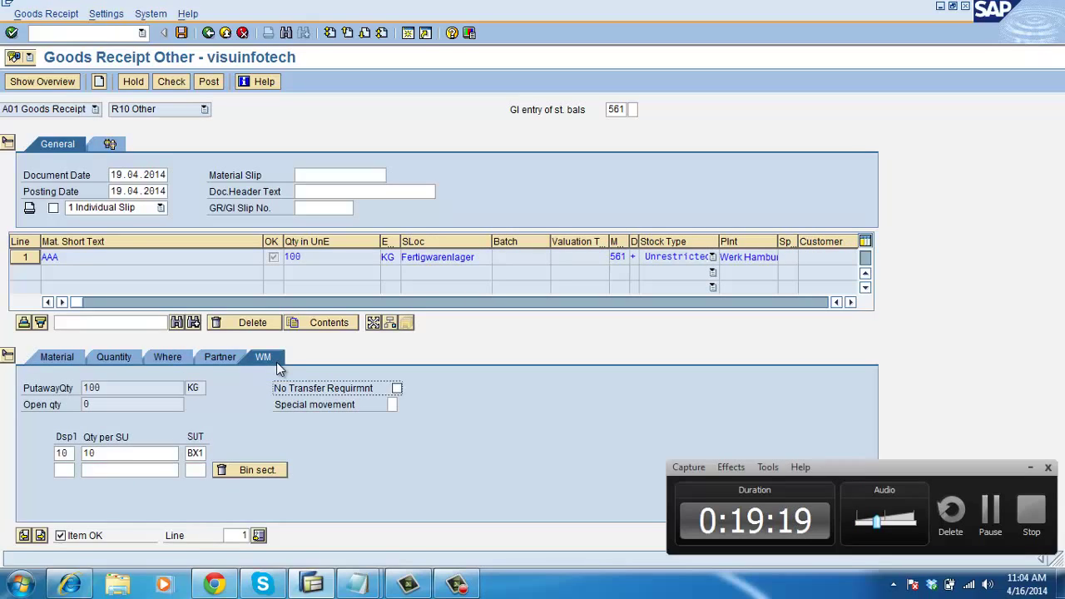
pyautogui.click(175, 83)
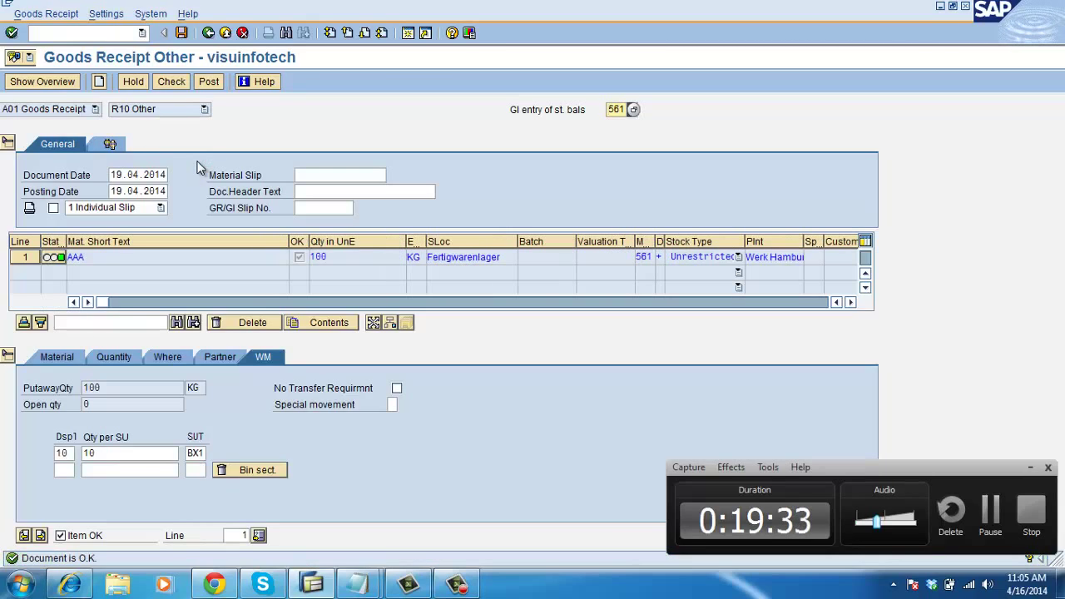
pyautogui.click(209, 81)
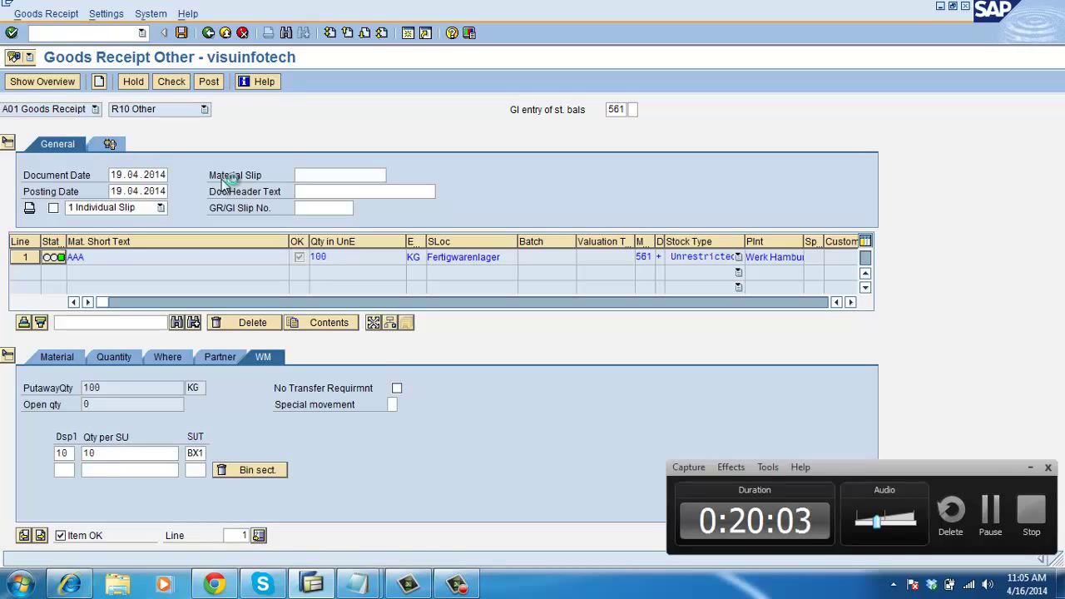
# Step: Post the AAA goods receipt and display the newly posted material document
pyautogui.hotkey('ctrl', 's')
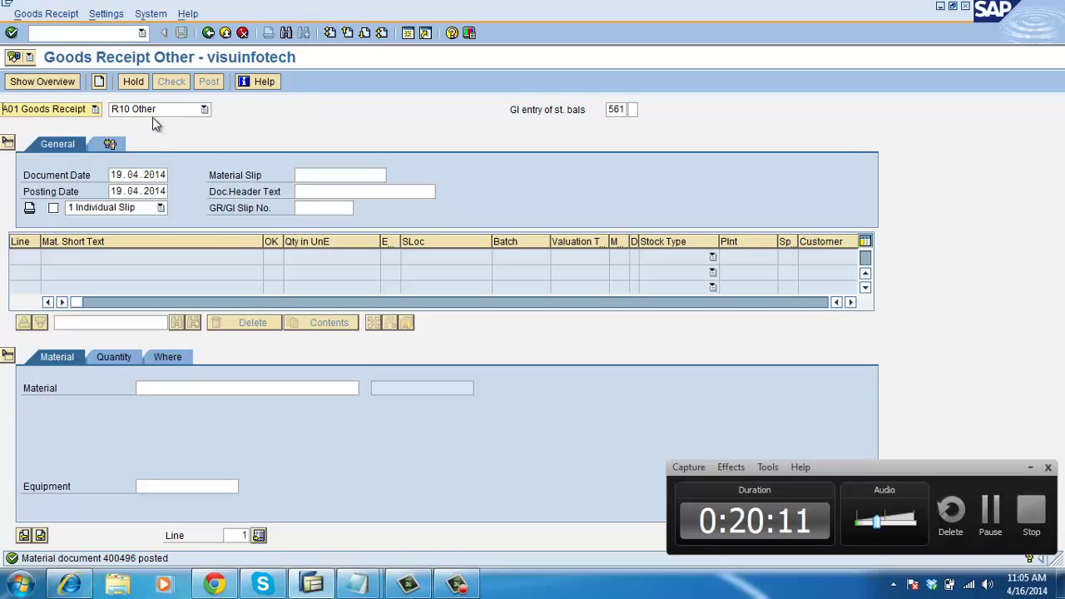
pyautogui.click(94, 109)
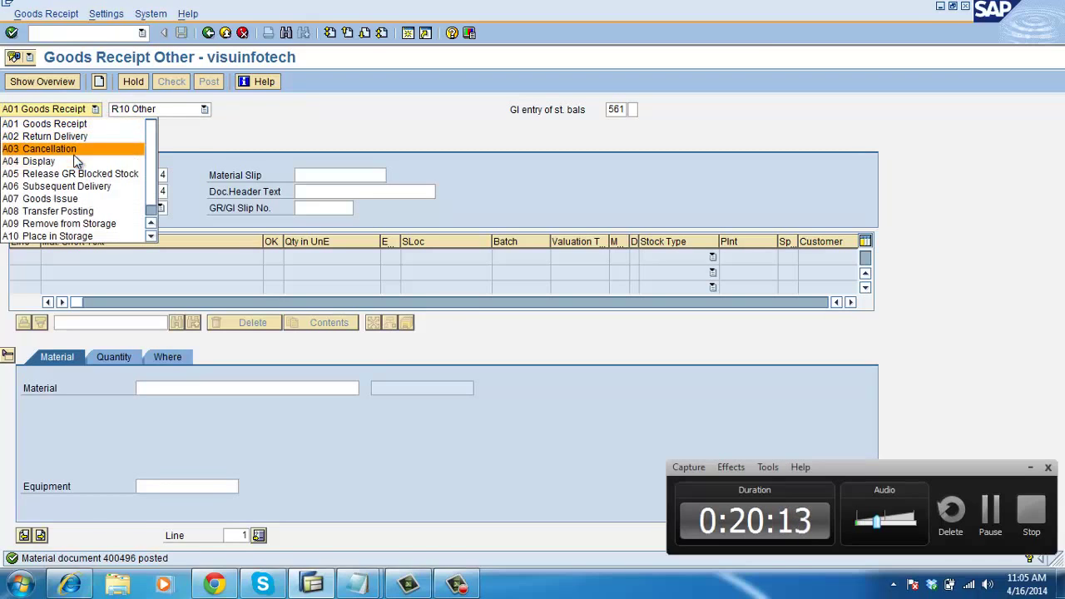
pyautogui.click(77, 150)
pyautogui.click(87, 110)
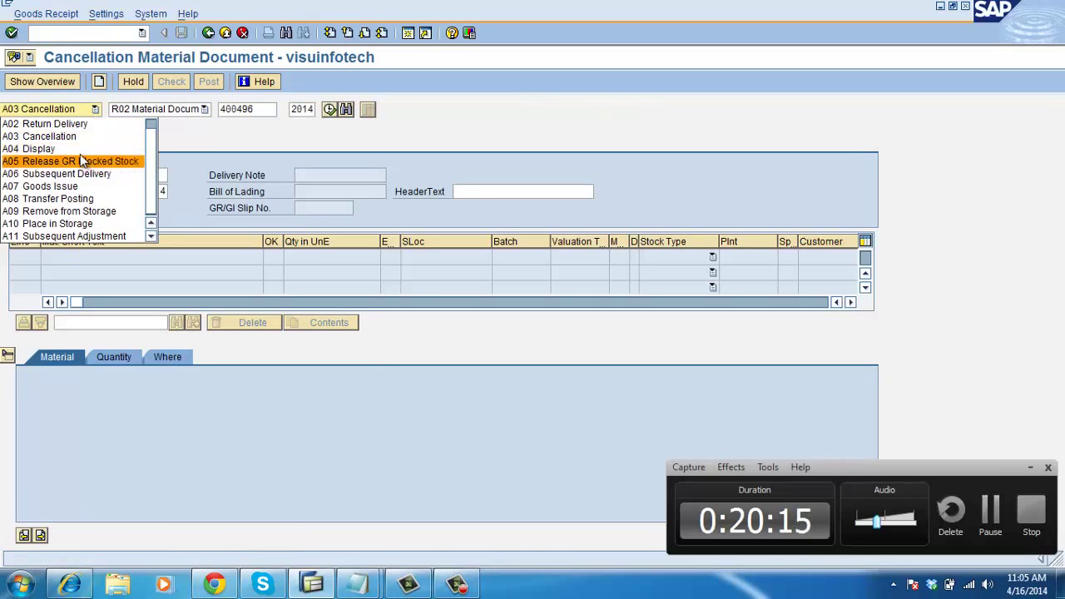
pyautogui.click(78, 148)
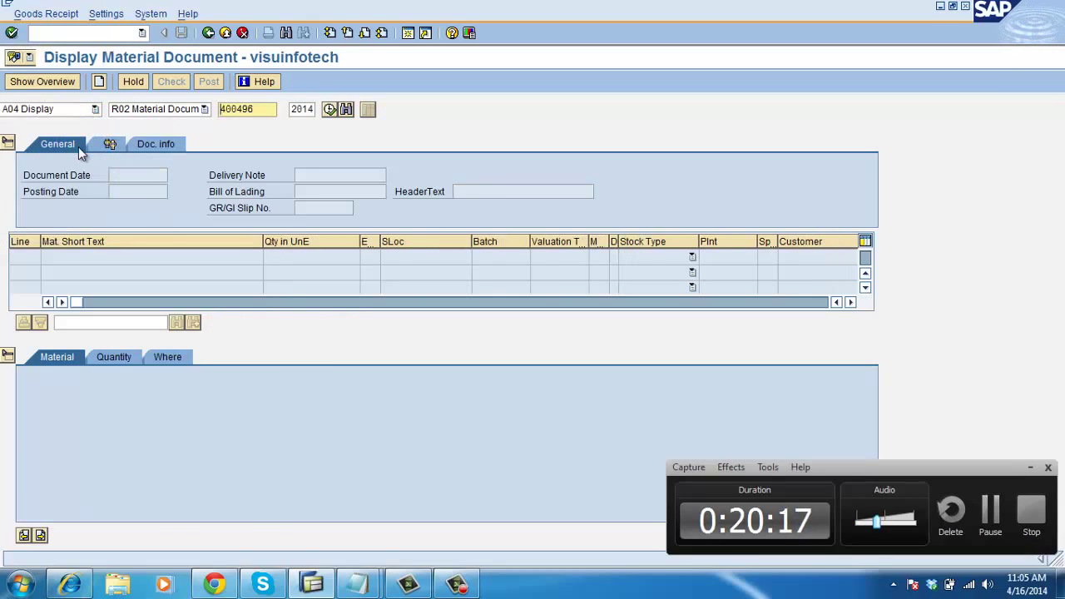
pyautogui.press('Return')
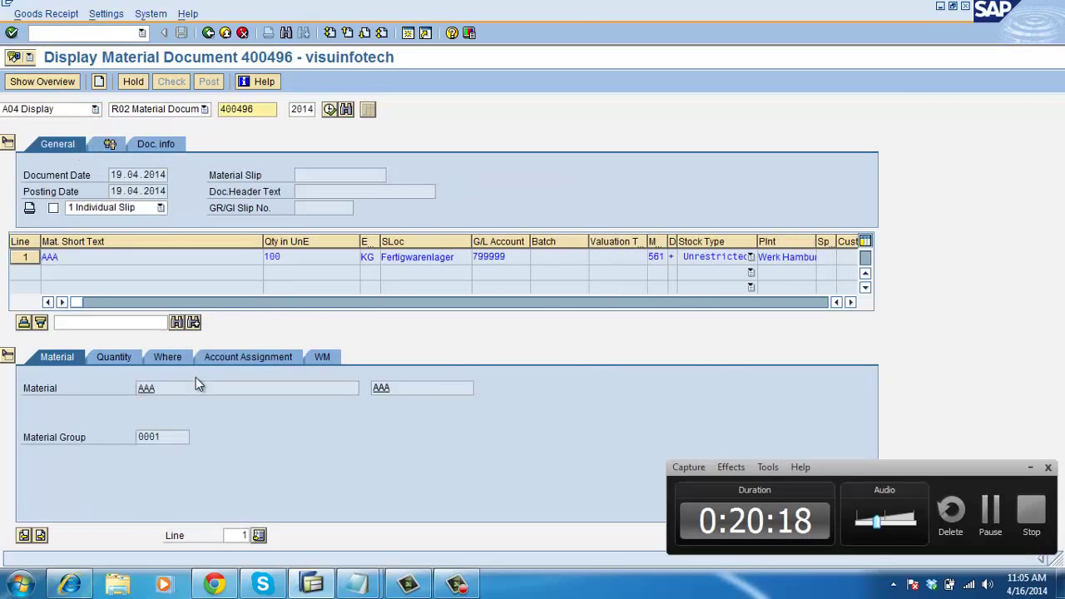
# Step: Show the WM data of the material document's item and highlight its storage bin
pyautogui.click(325, 357)
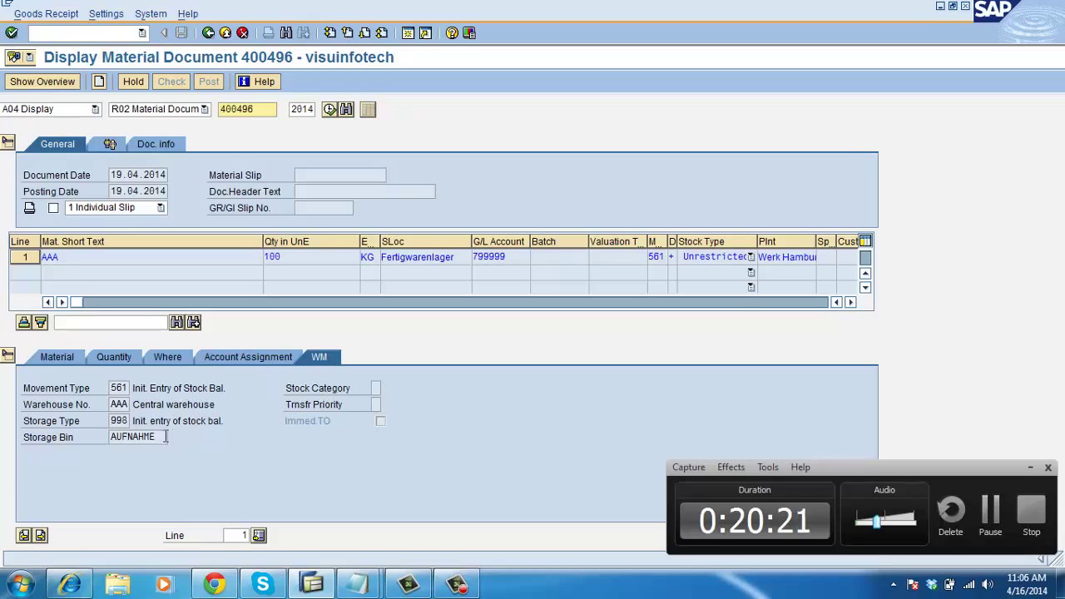
pyautogui.moveTo(171, 437); pyautogui.dragTo(116, 439)
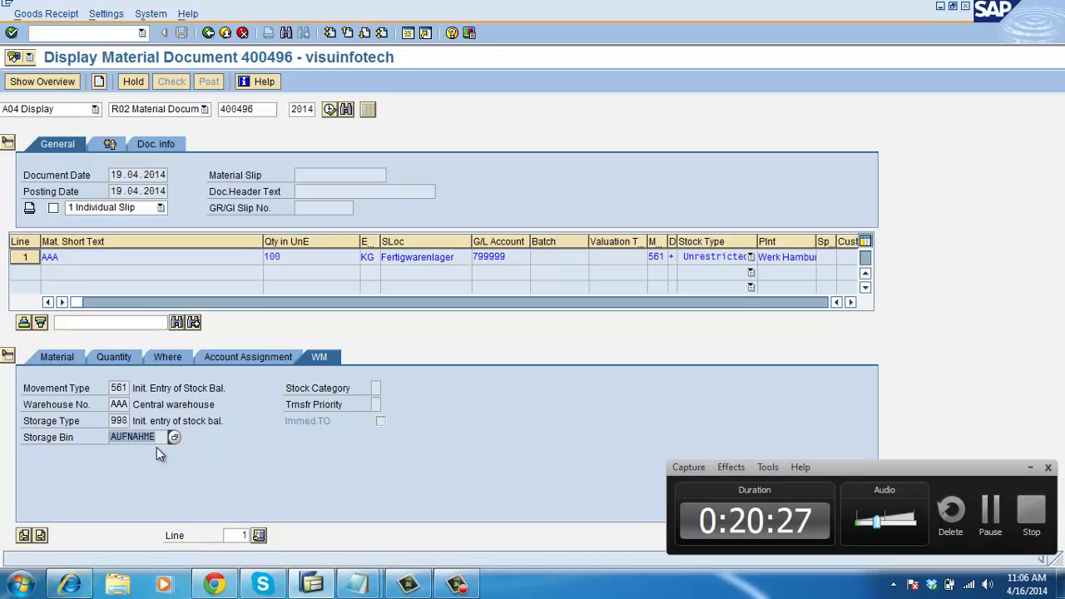
pyautogui.click(346, 582)
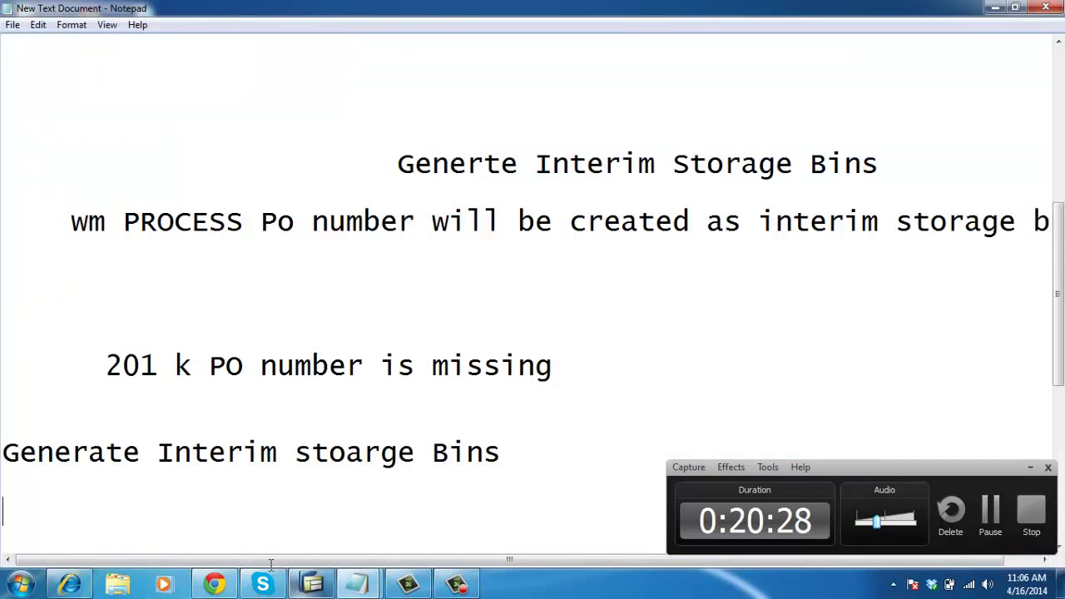
pyautogui.click(312, 582)
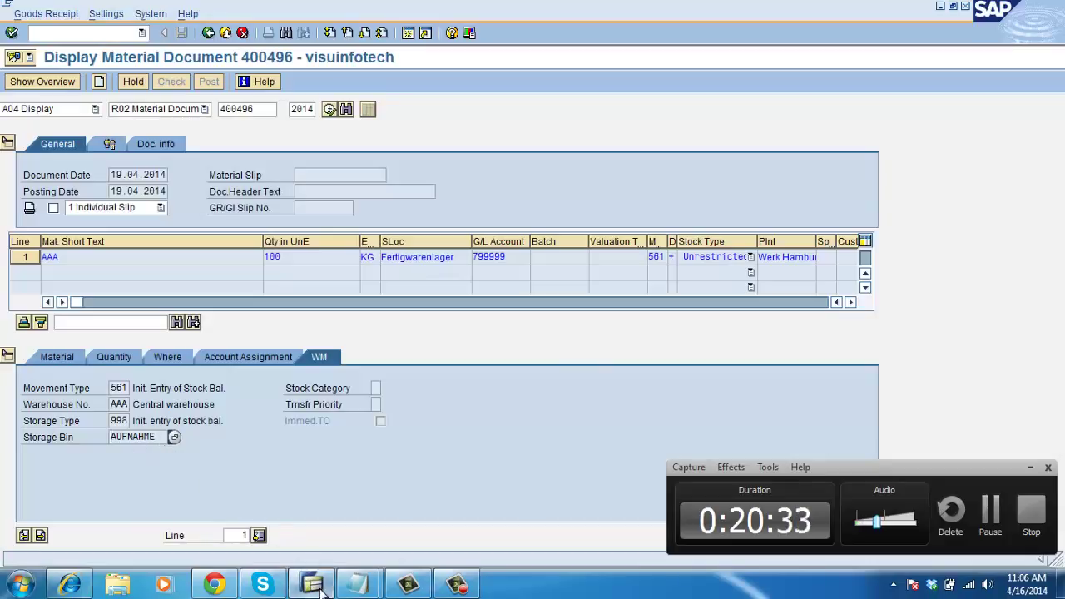
pyautogui.click(345, 583)
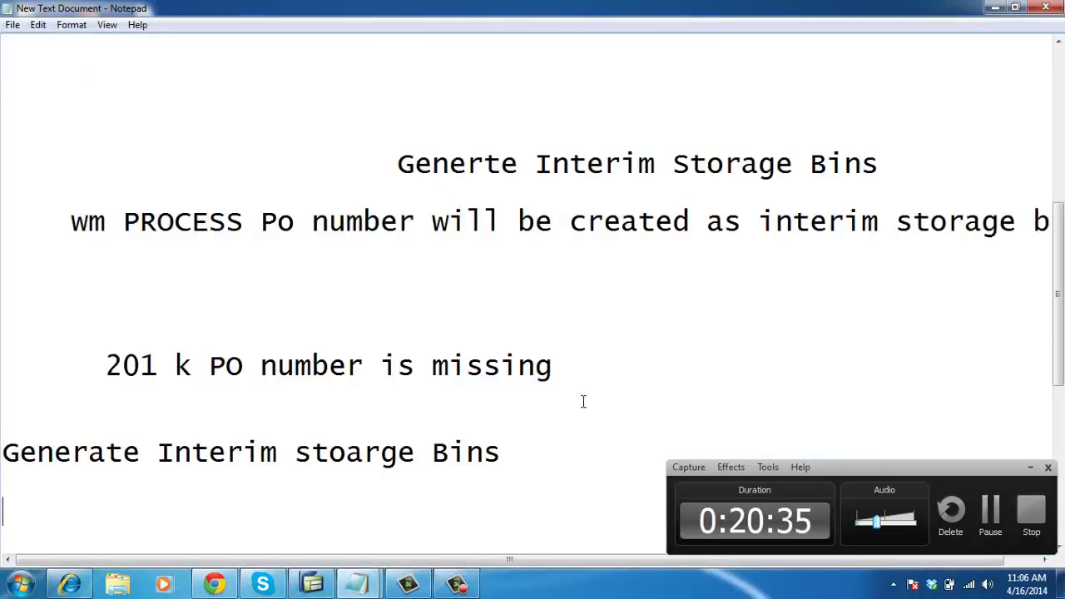
pyautogui.click(997, 9)
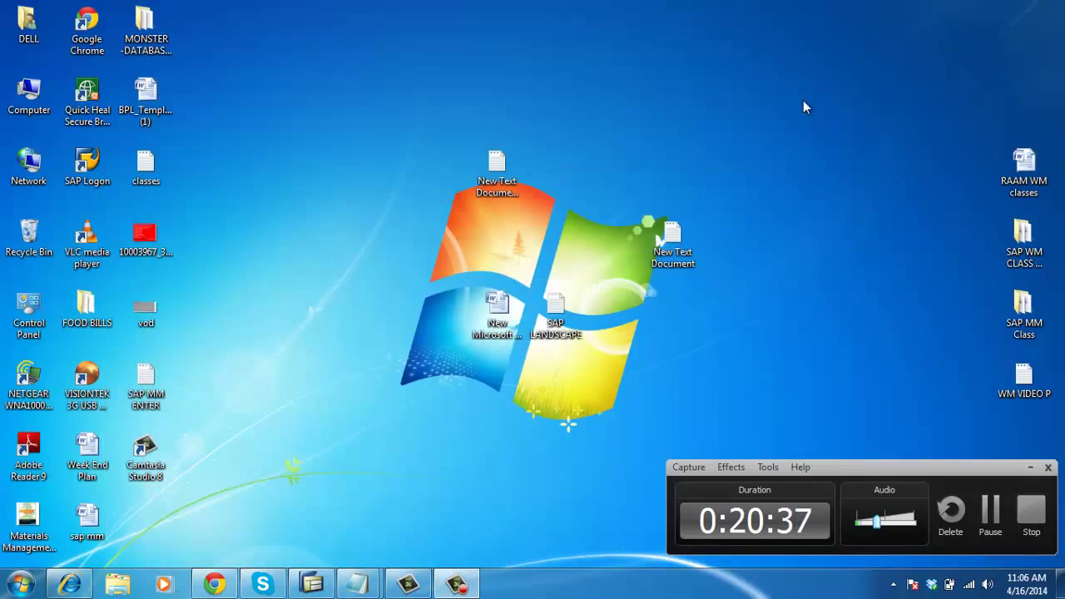
pyautogui.click(314, 582)
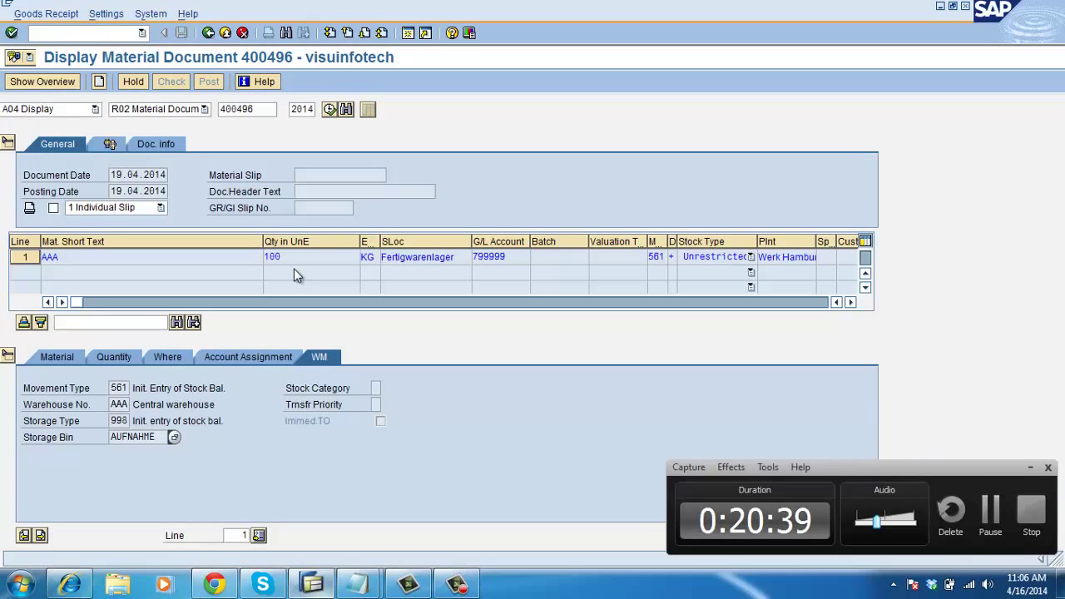
# Step: Create a new SAP session and start transaction SPRO in it
pyautogui.click(150, 13)
pyautogui.click(163, 34)
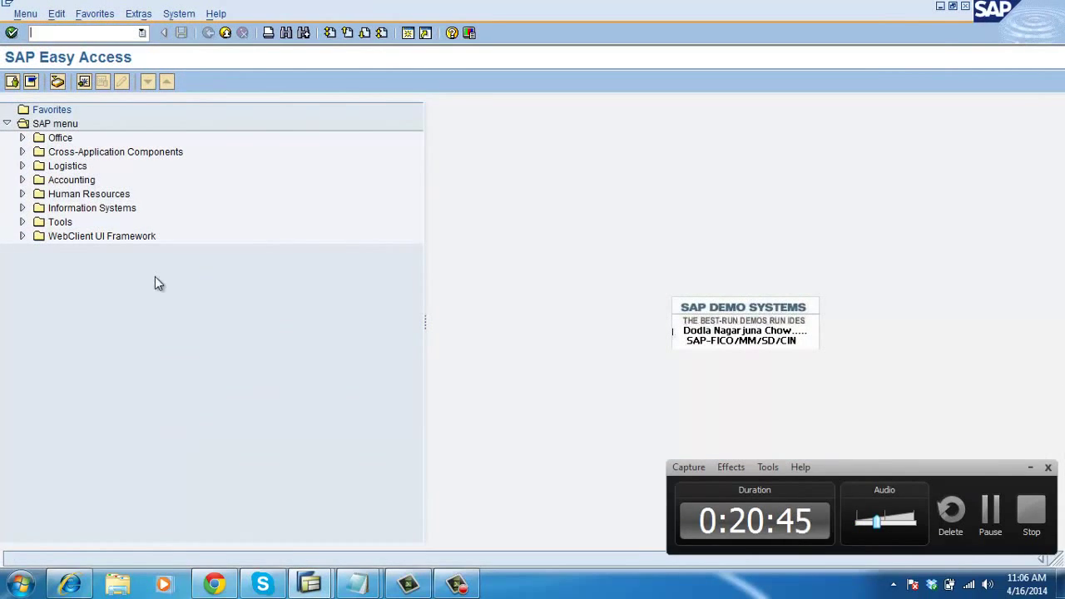
pyautogui.click(78, 32)
pyautogui.write('s')
pyautogui.write('n')
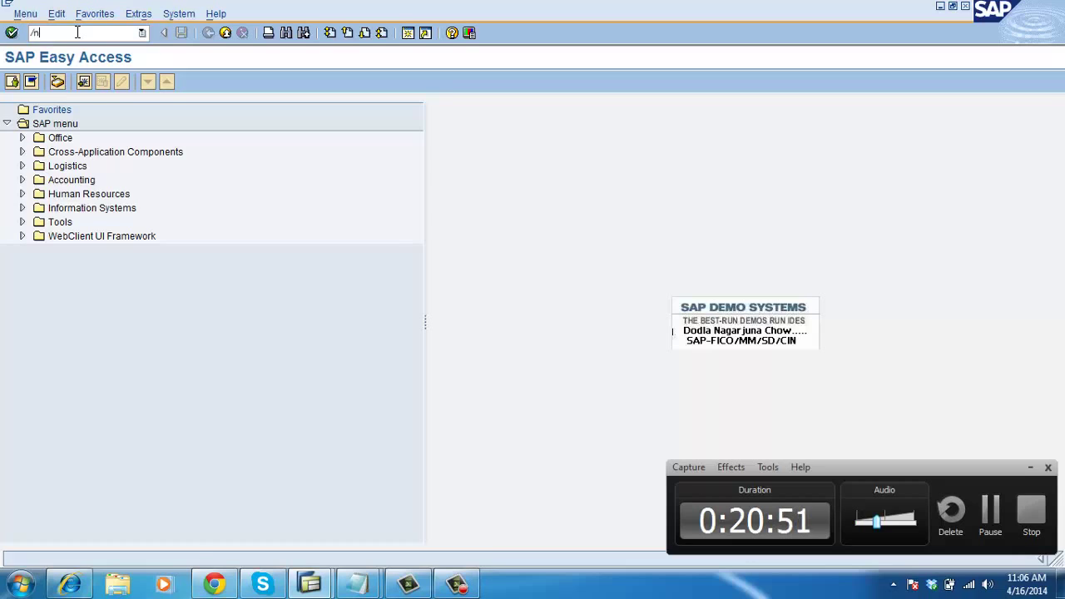
pyautogui.write('pro')
pyautogui.press('Return')
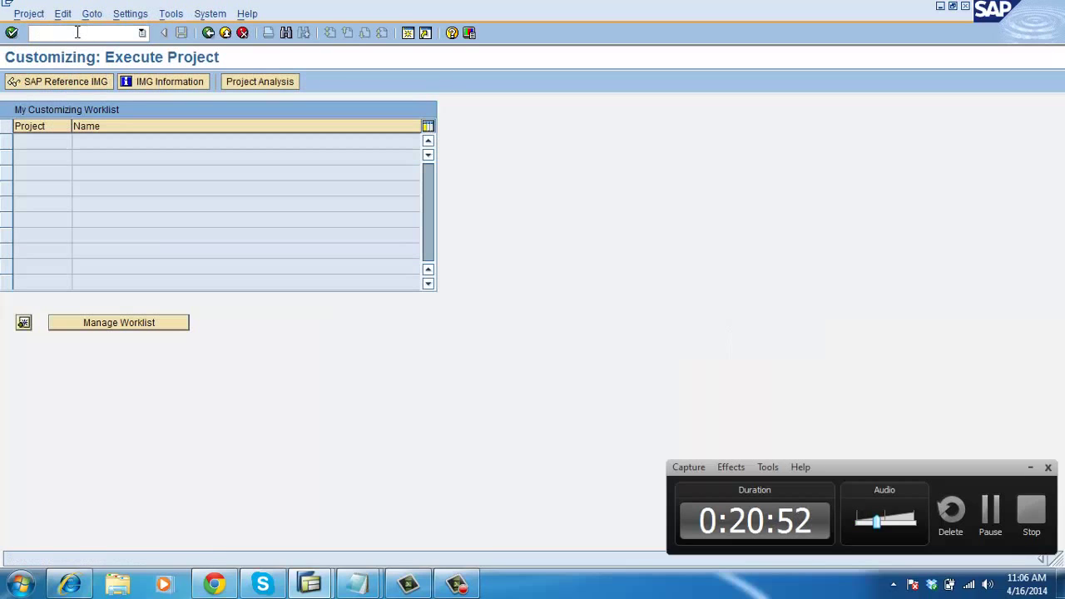
# Step: Open Generate Interim Storage Bins in the SAP Reference IMG under Logistics Execution, Warehouse Management, Interfaces, Inventory Management
pyautogui.click(62, 82)
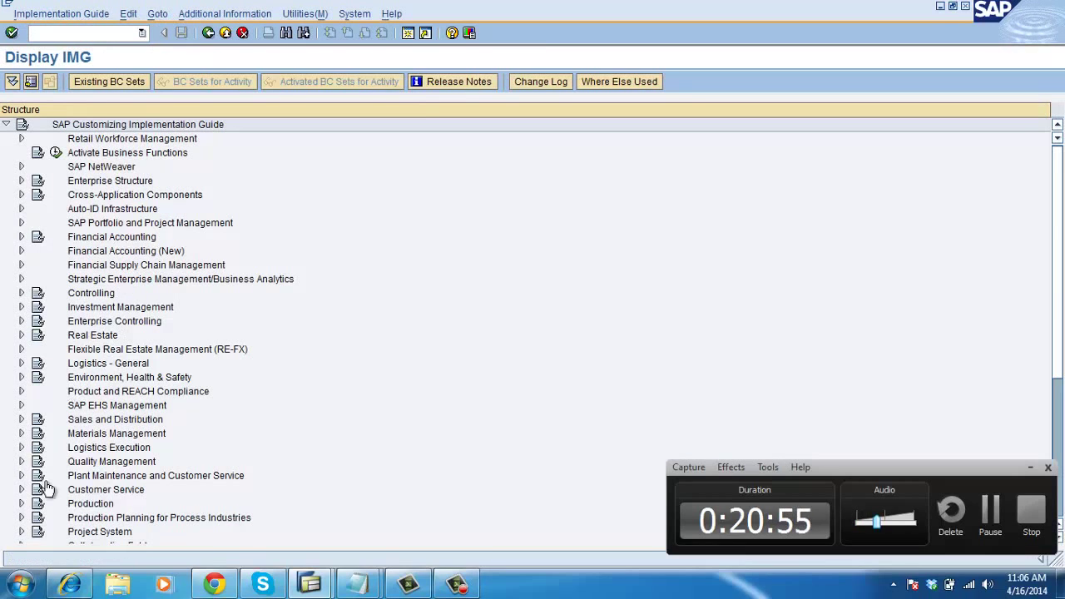
pyautogui.click(21, 447)
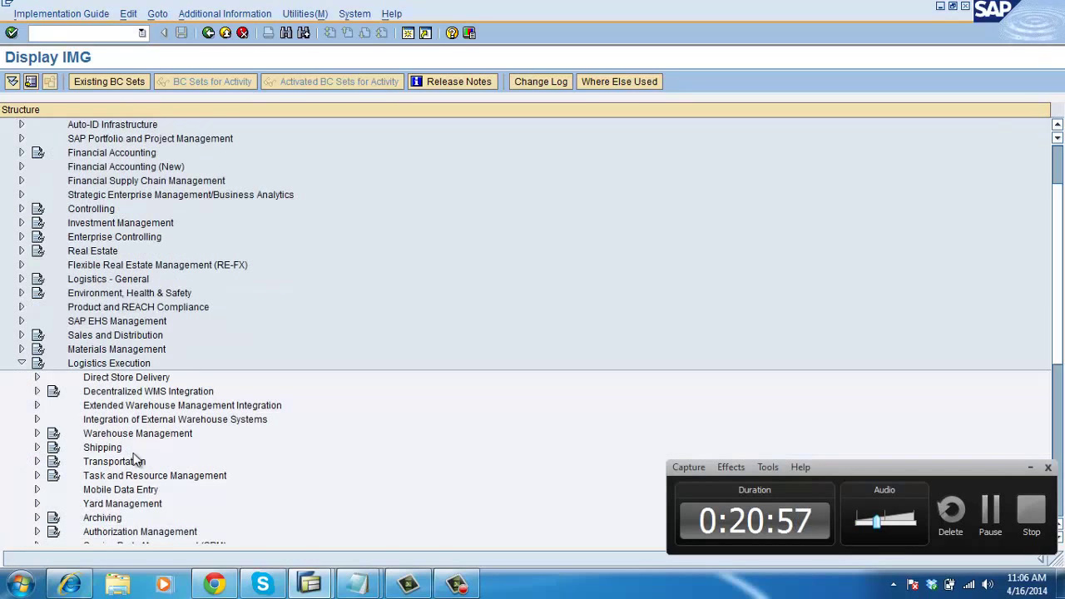
pyautogui.click(38, 434)
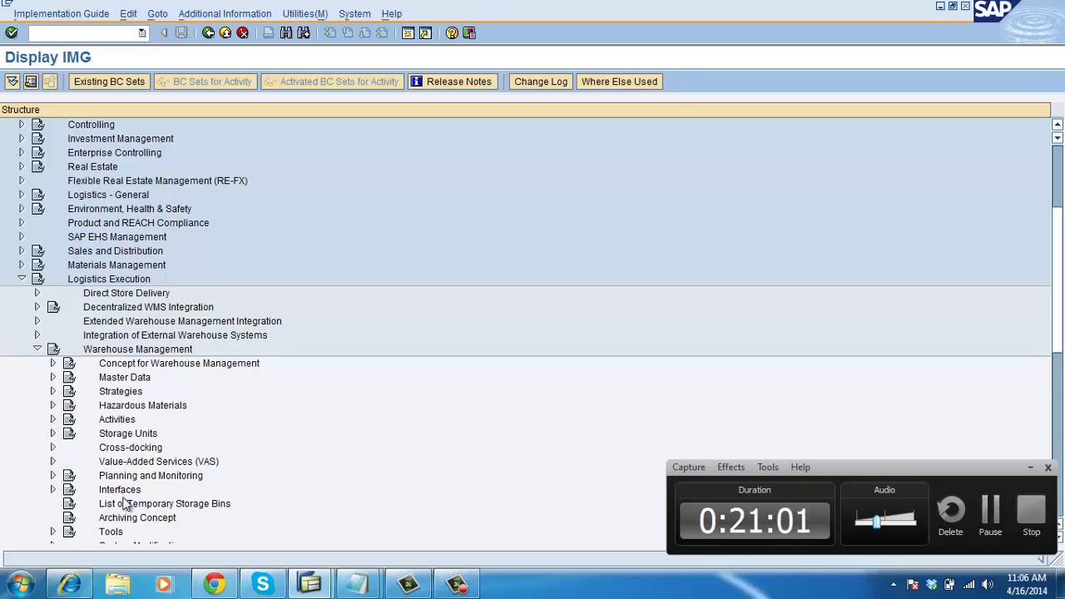
pyautogui.click(52, 490)
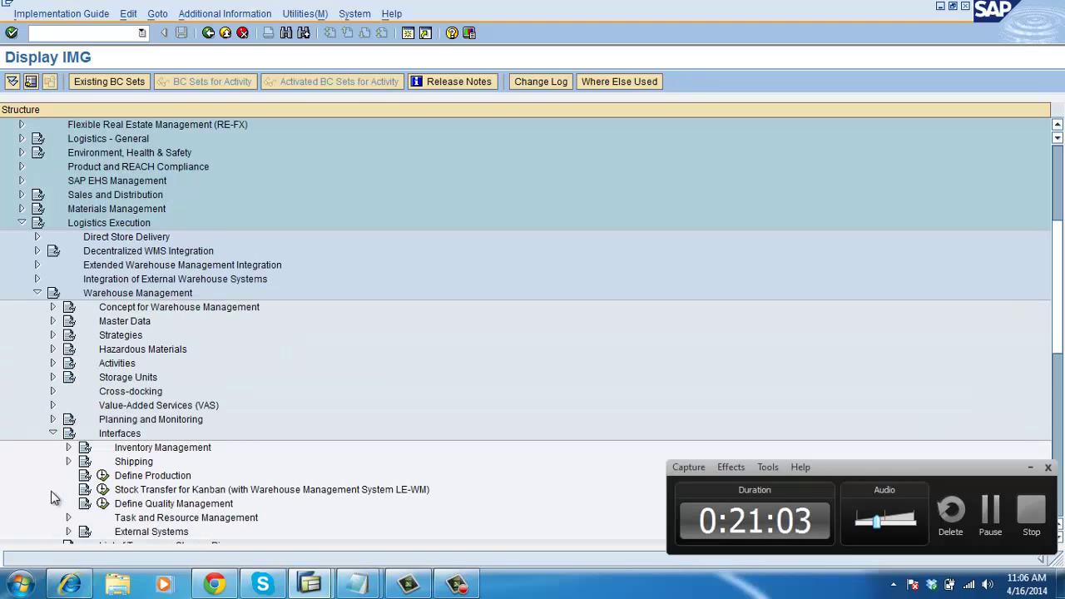
pyautogui.click(69, 447)
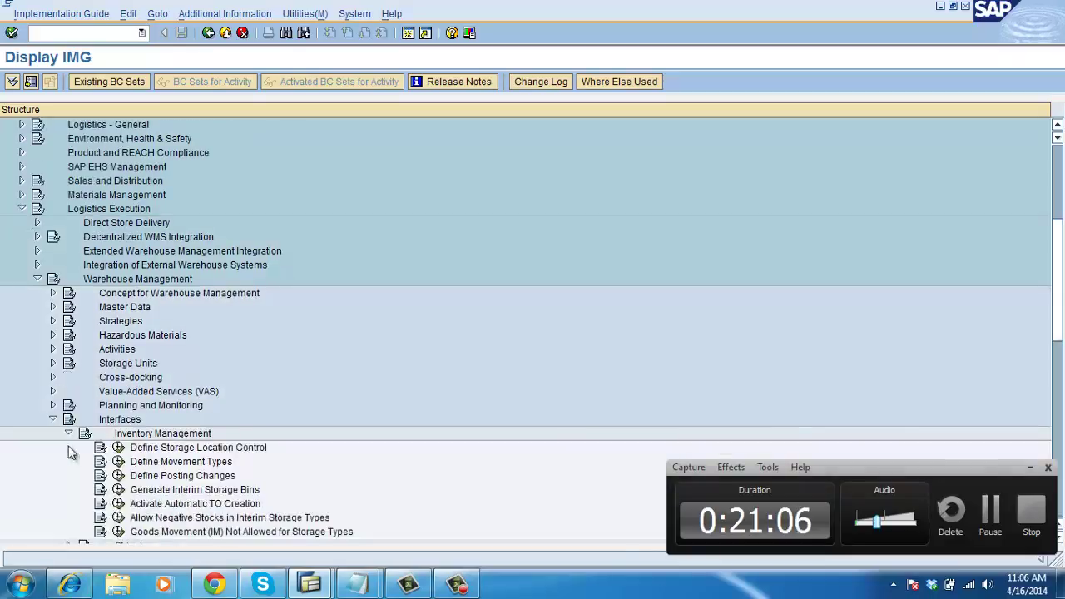
pyautogui.click(118, 490)
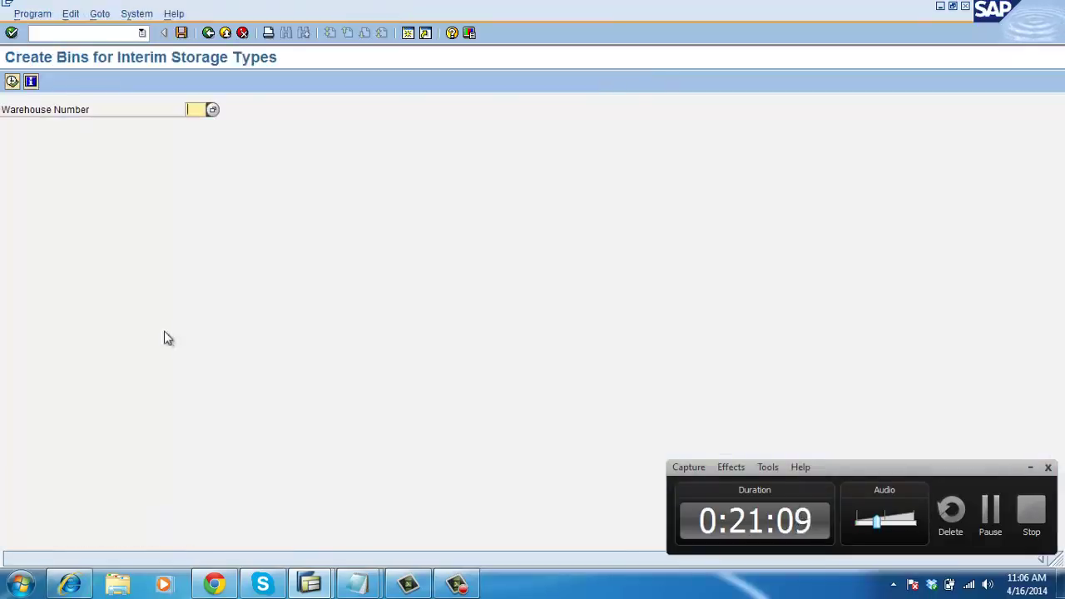
# Step: List the interim storage bins for warehouse number AAA and select the bin of storage type 998
pyautogui.write('aaa')
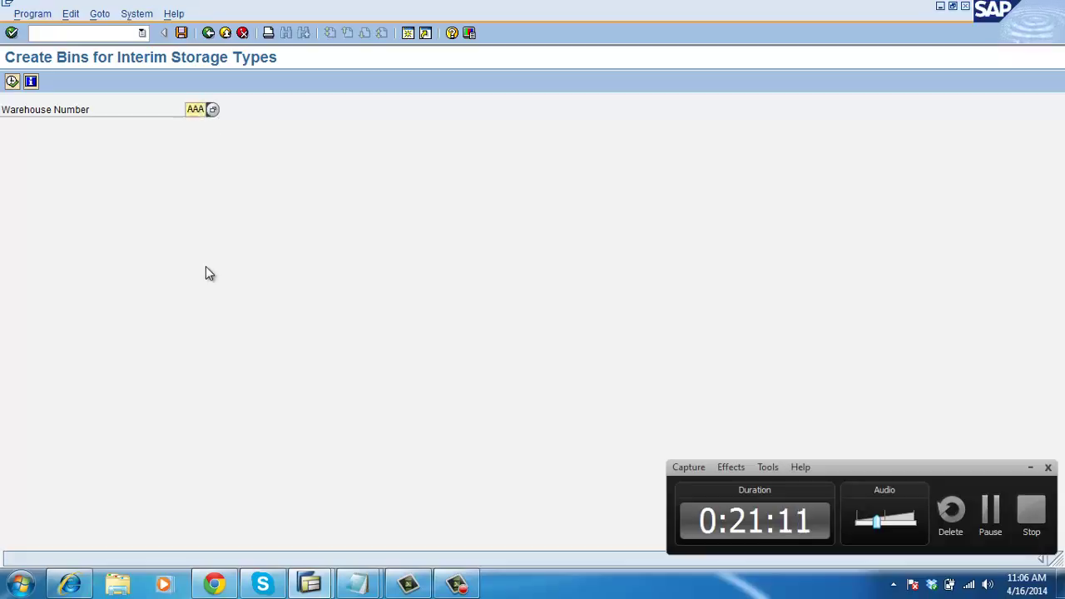
pyautogui.click(12, 80)
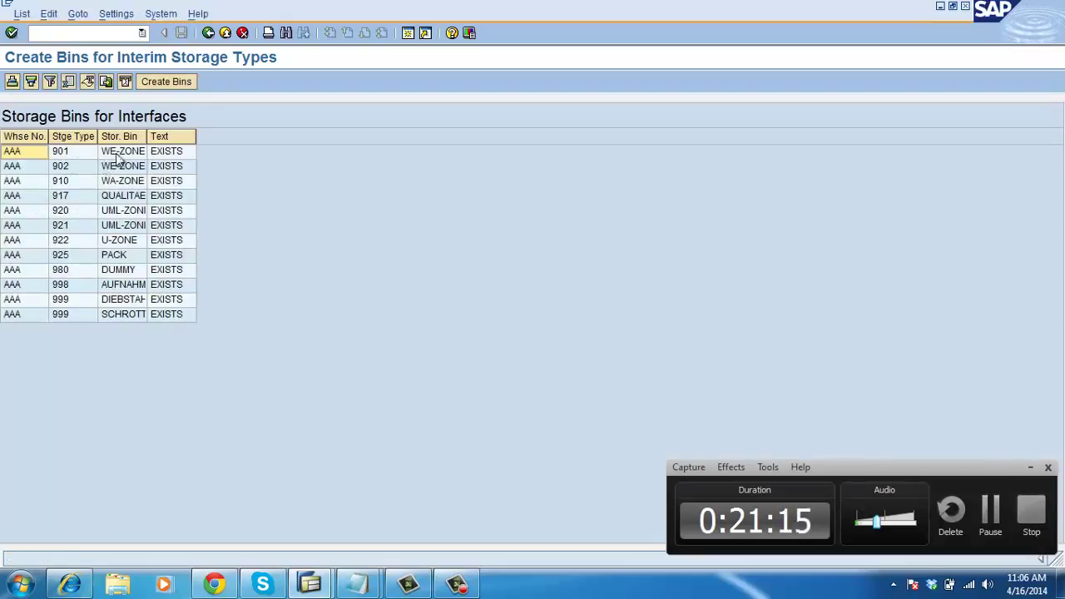
pyautogui.click(137, 287)
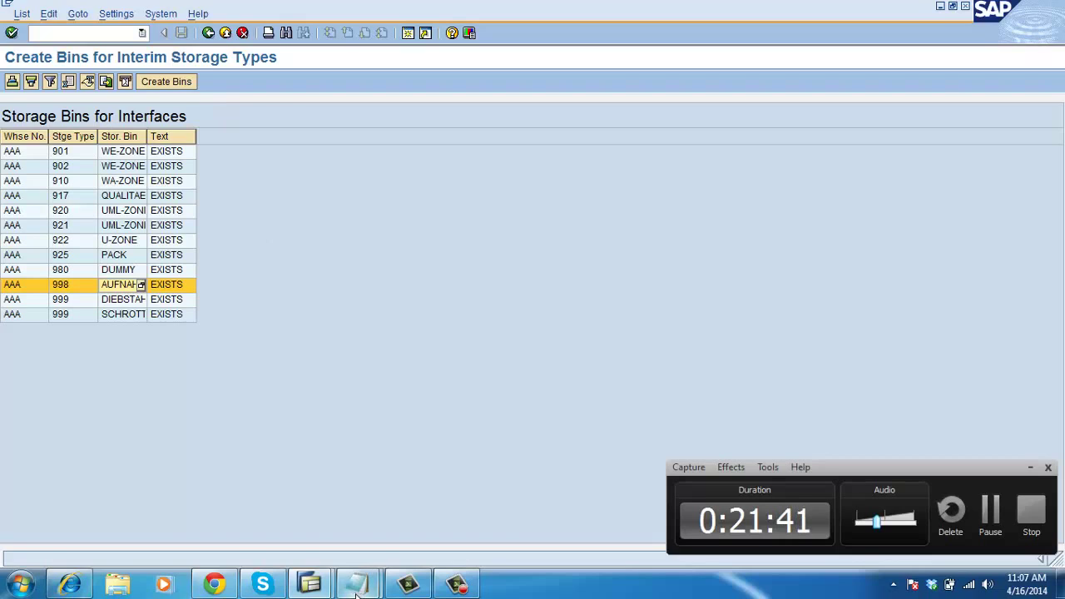
# Step: Switch to the Notepad notes and place the cursor at the end of the Transfer Requirement heading
pyautogui.moveTo(357, 584)
pyautogui.click(434, 544)
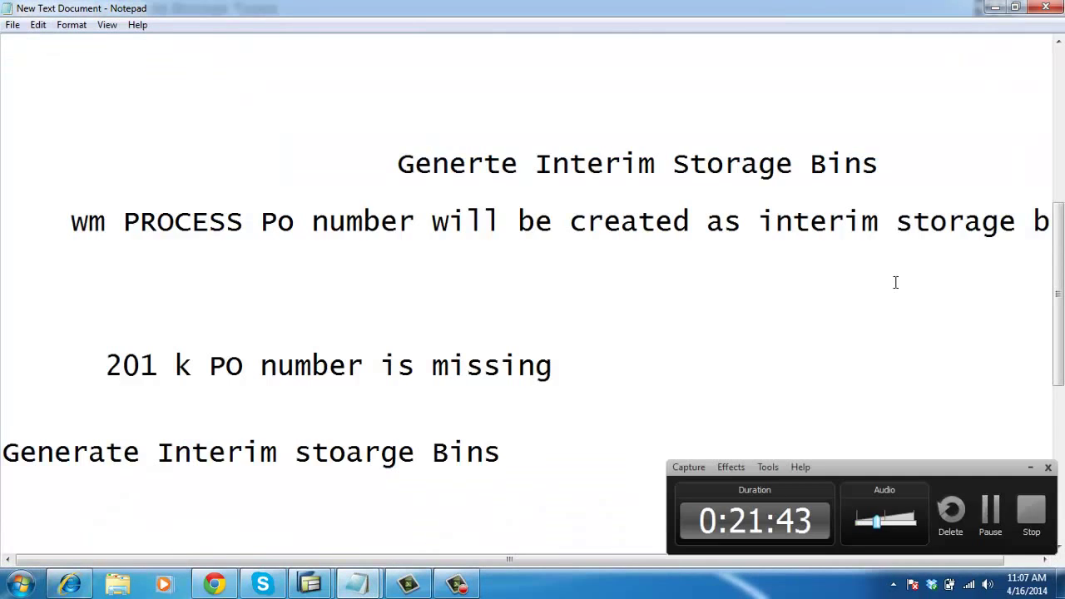
pyautogui.moveTo(1055, 237); pyautogui.dragTo(1062, 52)
pyautogui.click(813, 164)
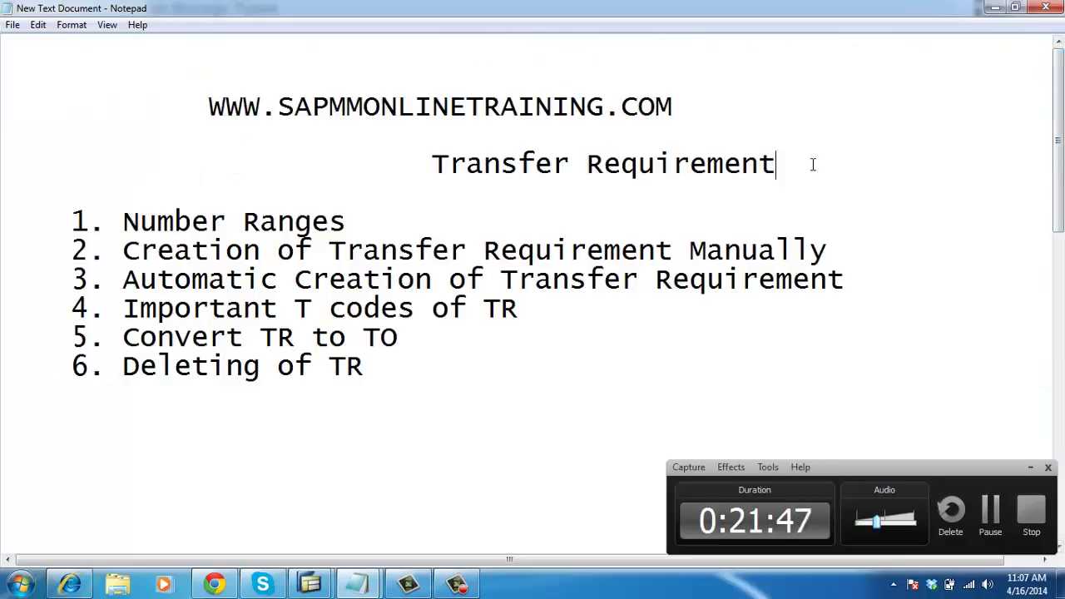